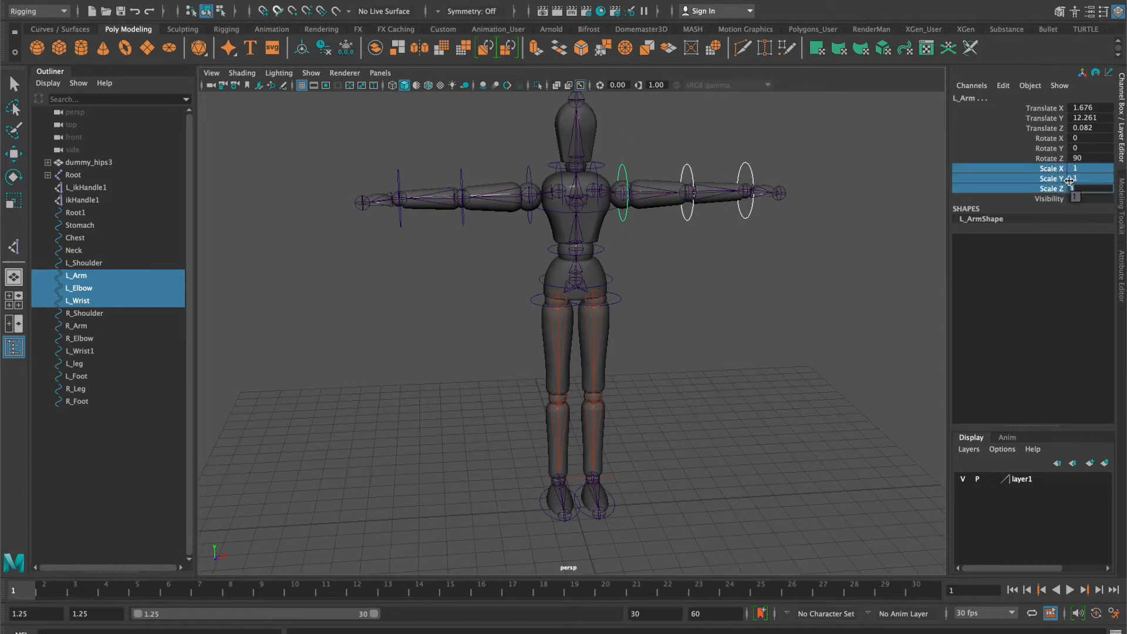
- Set the X, Y and Z scale of both arms' arm, elbow and wrist controls to 0.6
type(".6")
key("Return")
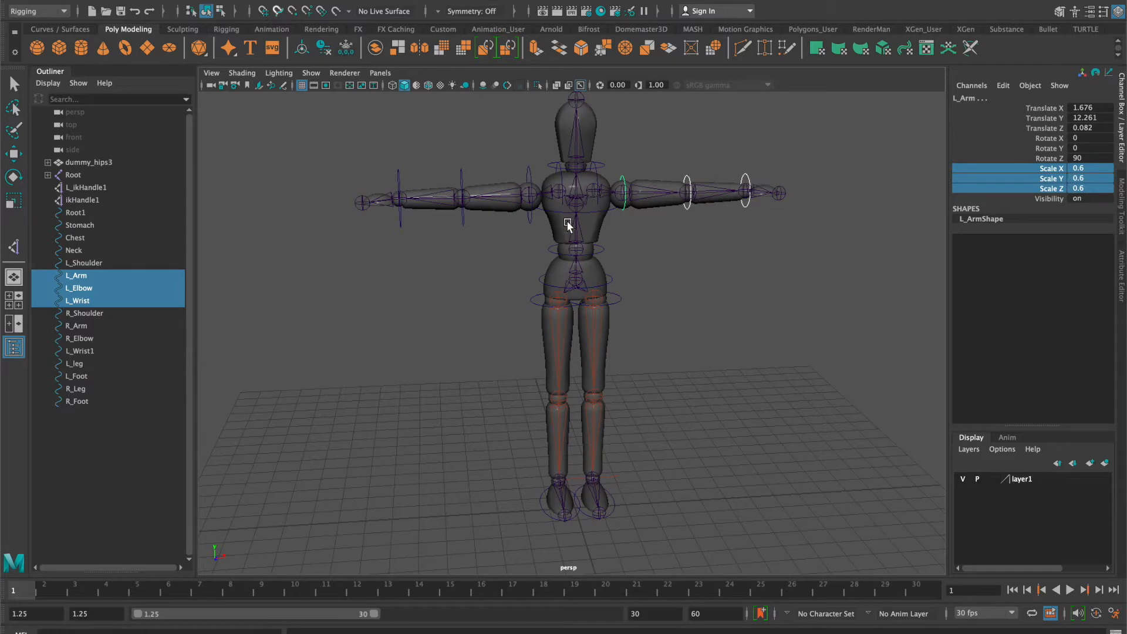
left_click_drag(536, 245, 391, 224)
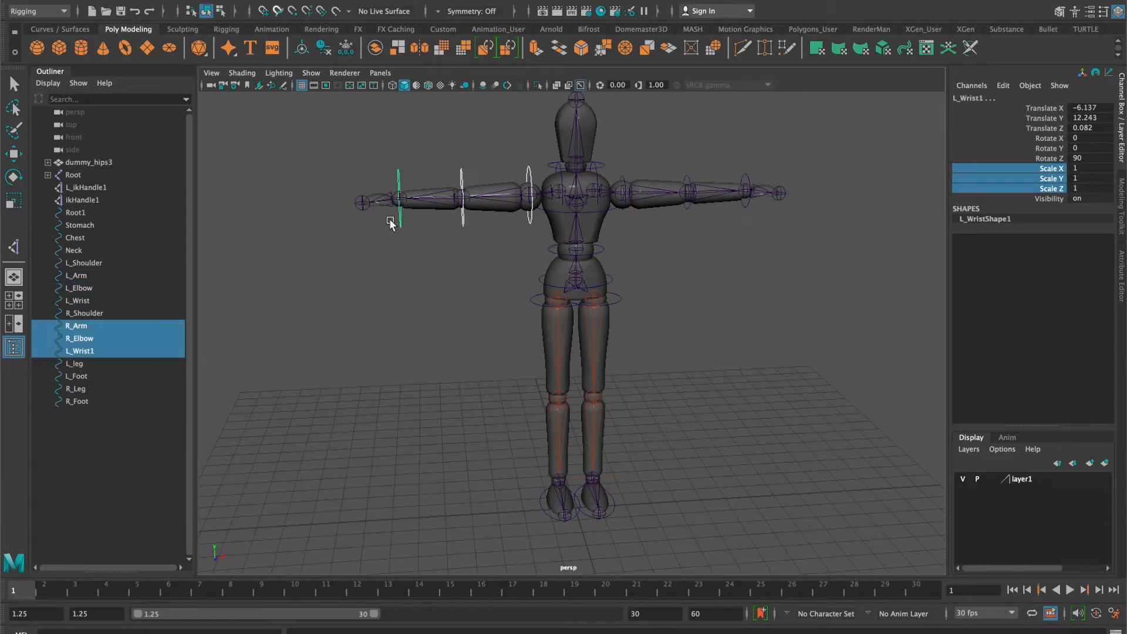
left_click_drag(1075, 169, 1077, 188)
type(".6")
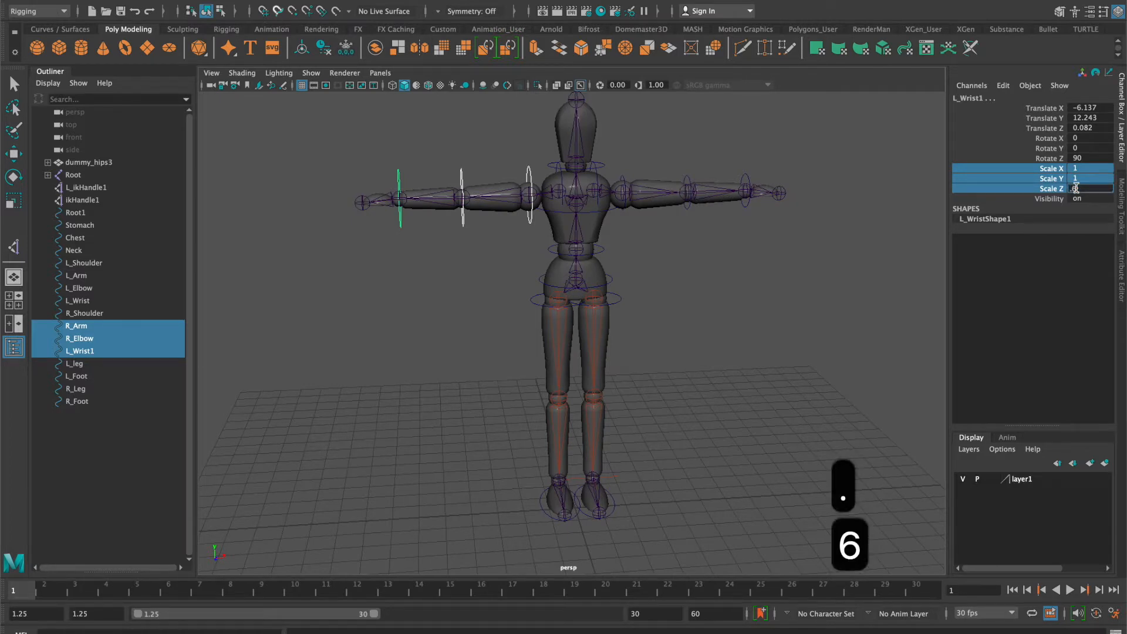
key("Return")
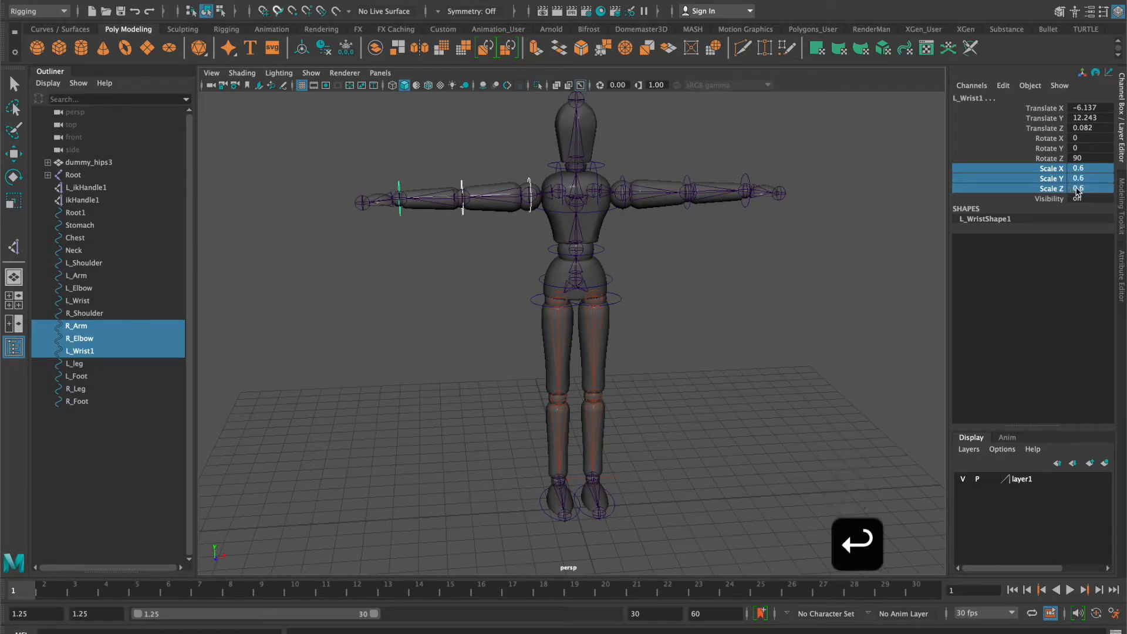
left_click(669, 310)
key("w")
scroll(668, 310, "up", 5)
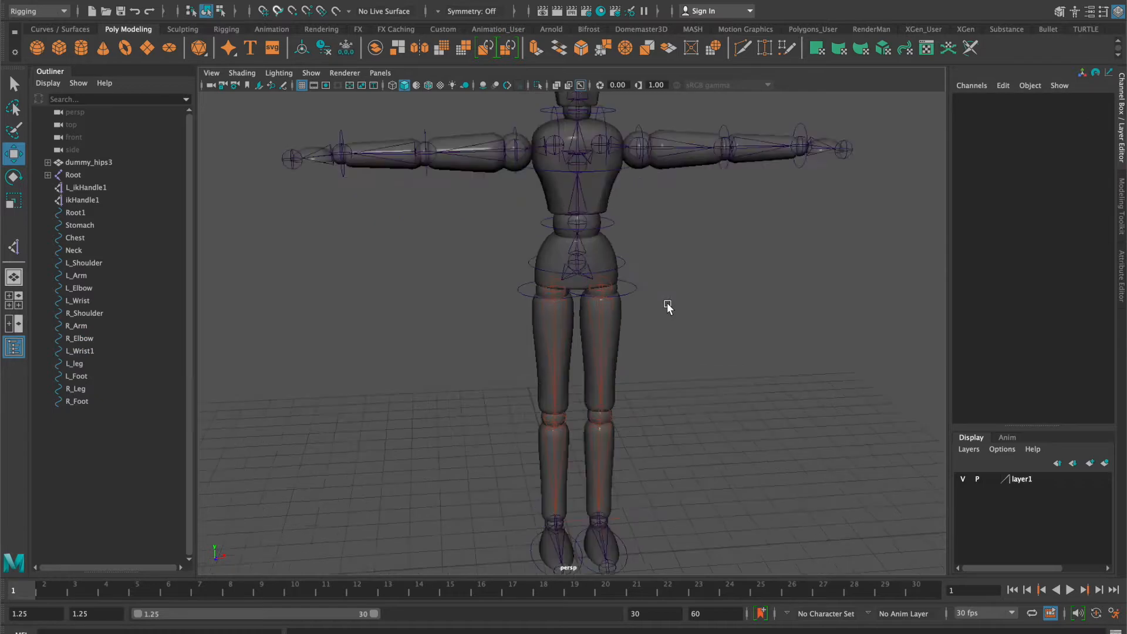
- Freeze the transformations of all the control curves from Root1 through R_Foot
left_click_drag(729, 306, 630, 304, "alt")
middle_click_drag(631, 304, 668, 260, "alt")
left_click_drag(668, 260, 687, 259, "alt")
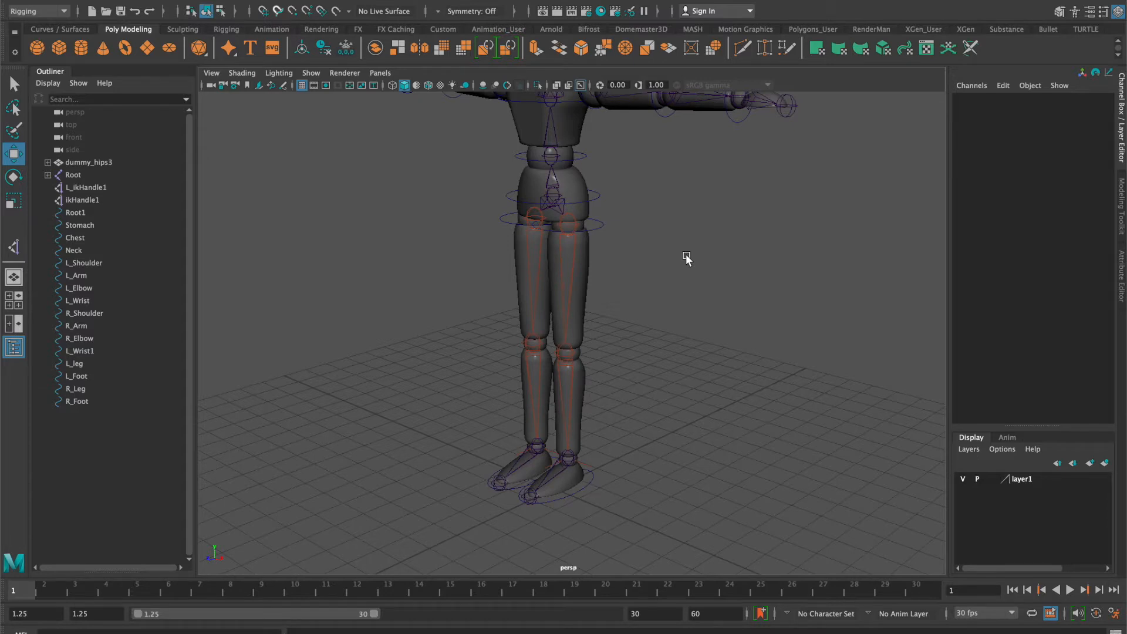
left_click(604, 229)
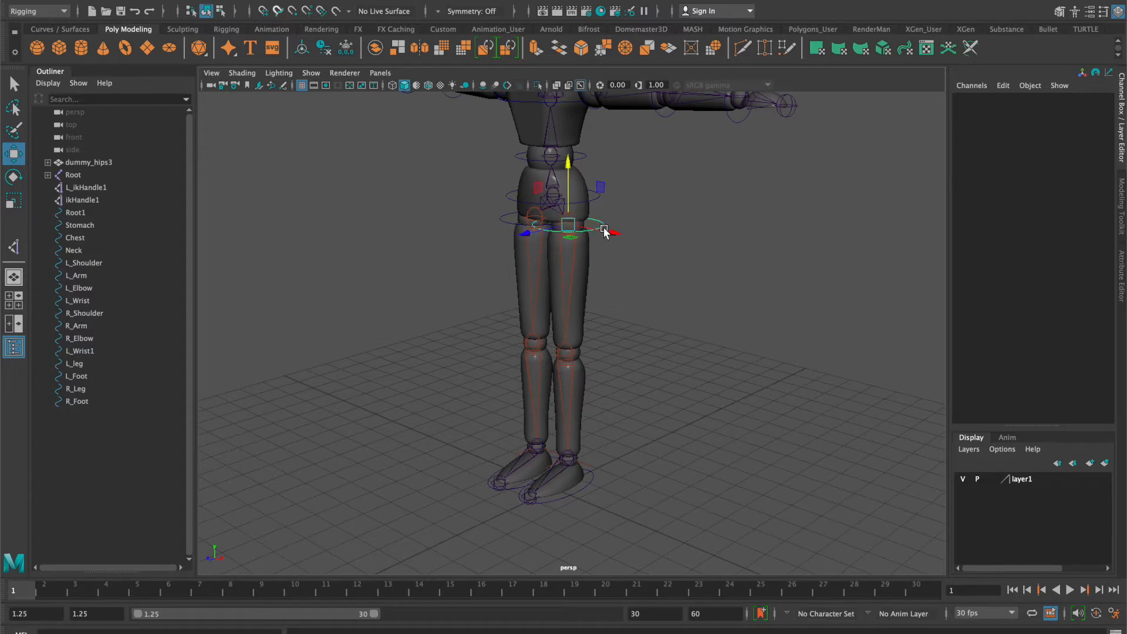
left_click(599, 201)
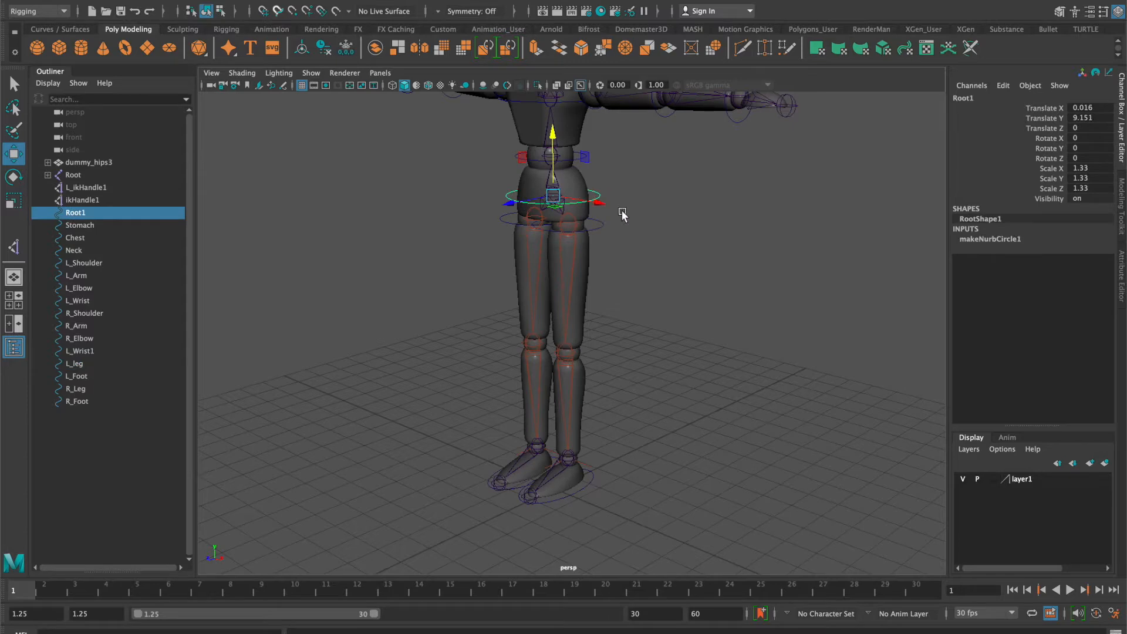
left_click_drag(620, 217, 684, 211, "alt")
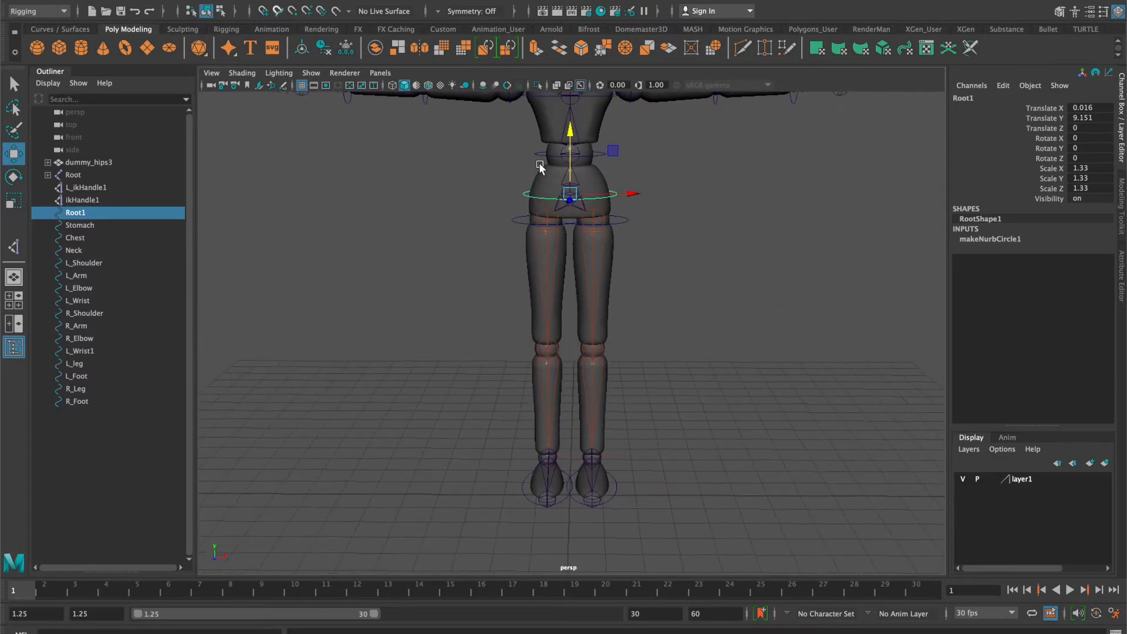
left_click_drag(612, 295, 685, 336, "alt")
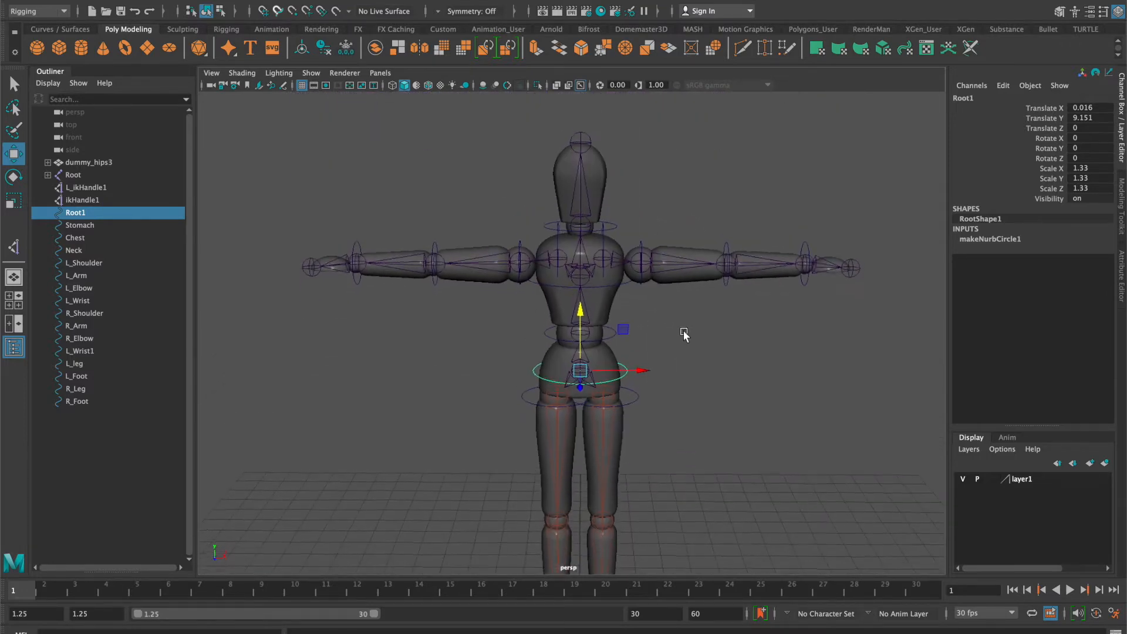
middle_click_drag(750, 394, 725, 293, "alt")
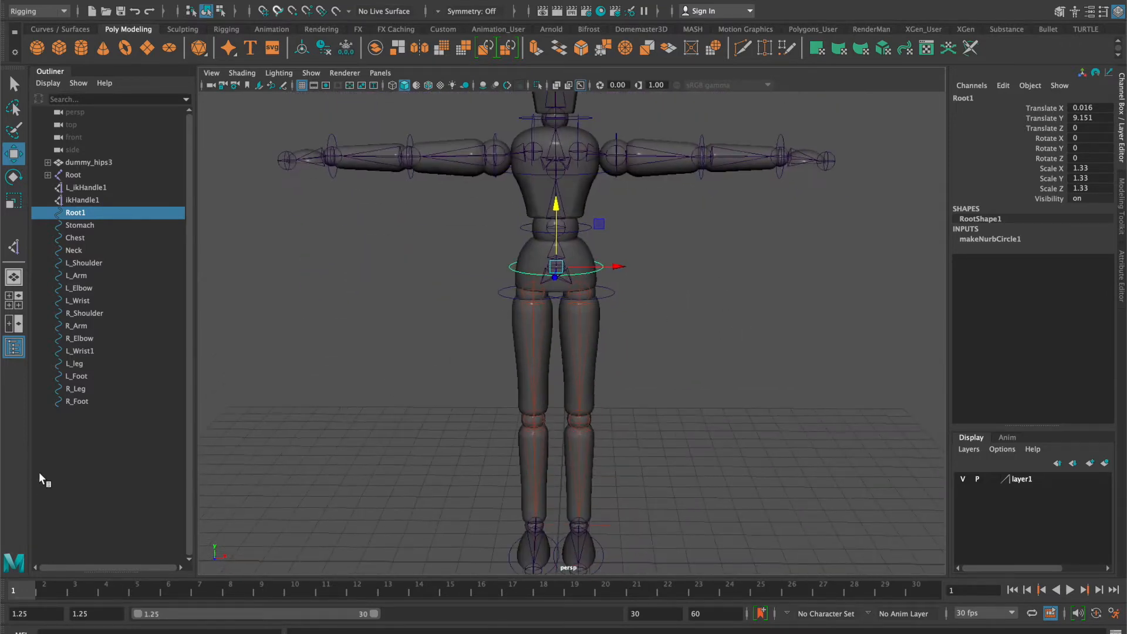
left_click(76, 401, "shift")
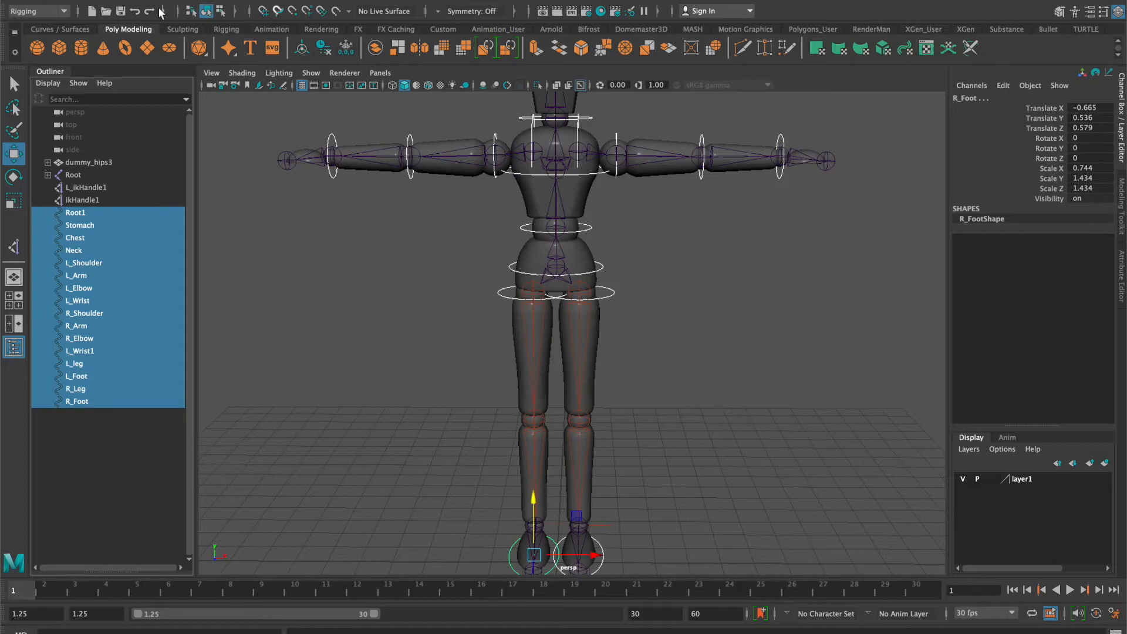
left_click(133, 0)
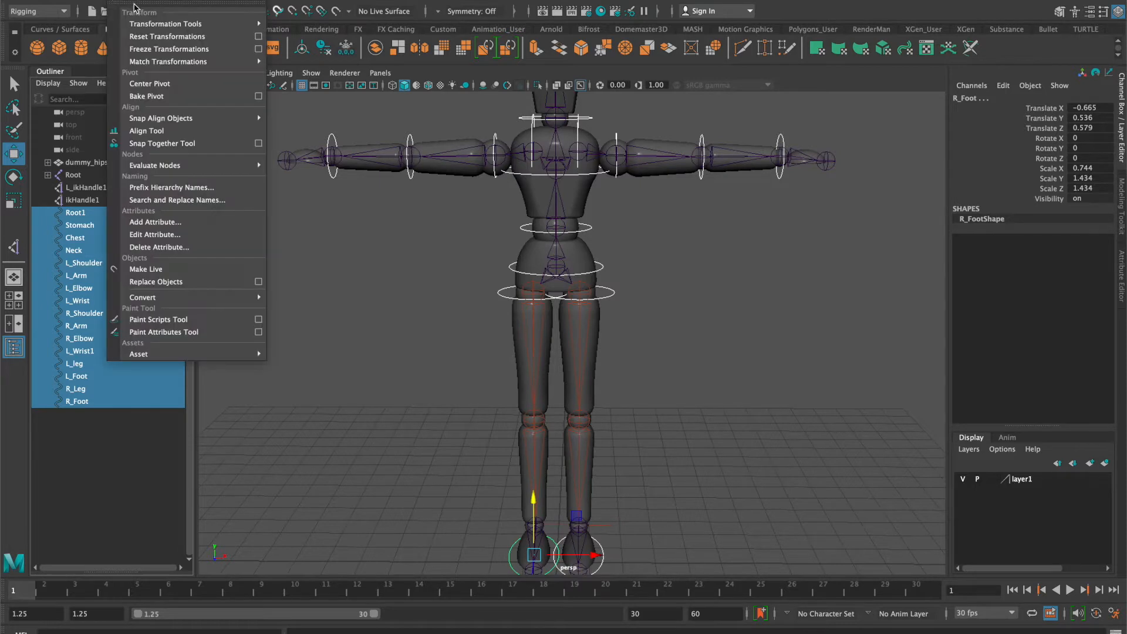
left_click(170, 49)
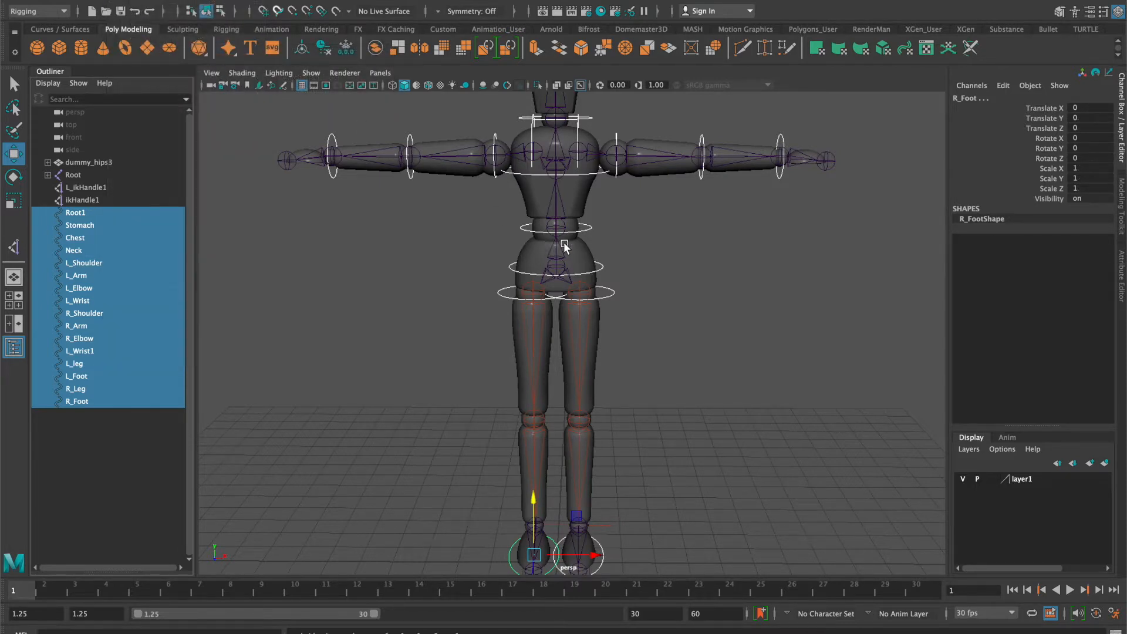
left_click(613, 238)
- Check the Stomach control's channel values and examine the control curves around the legs and feet
mouse_move(626, 222)
left_mouse_down("alt")
mouse_move(576, 235)
mouse_move(498, 229)
mouse_move(675, 220)
mouse_move(634, 226)
left_mouse_up("alt")
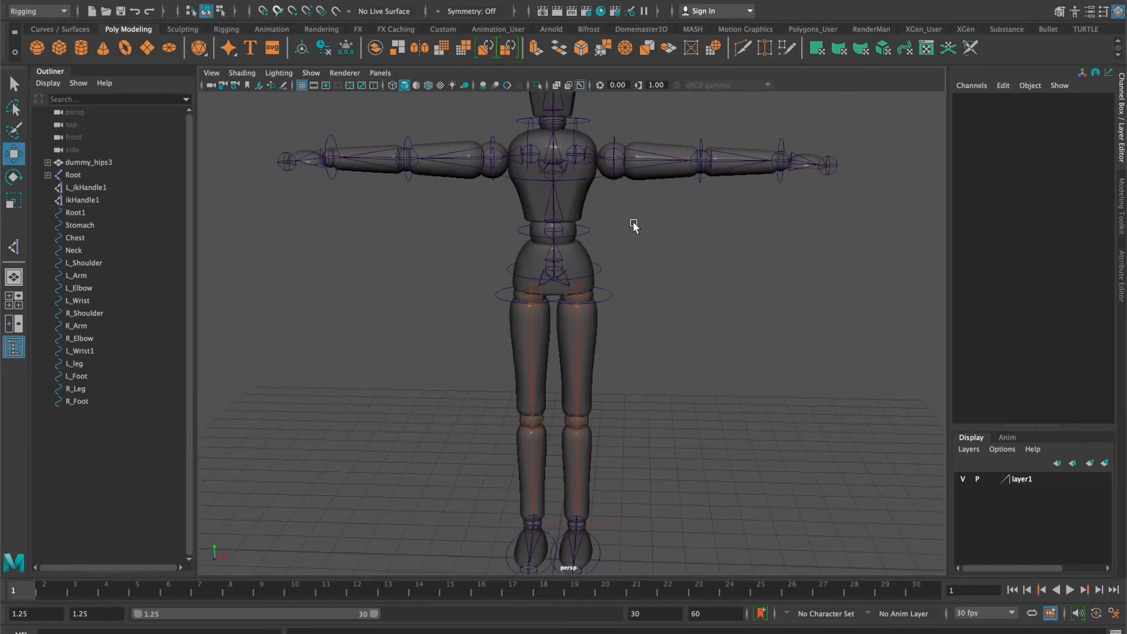
left_click(587, 225)
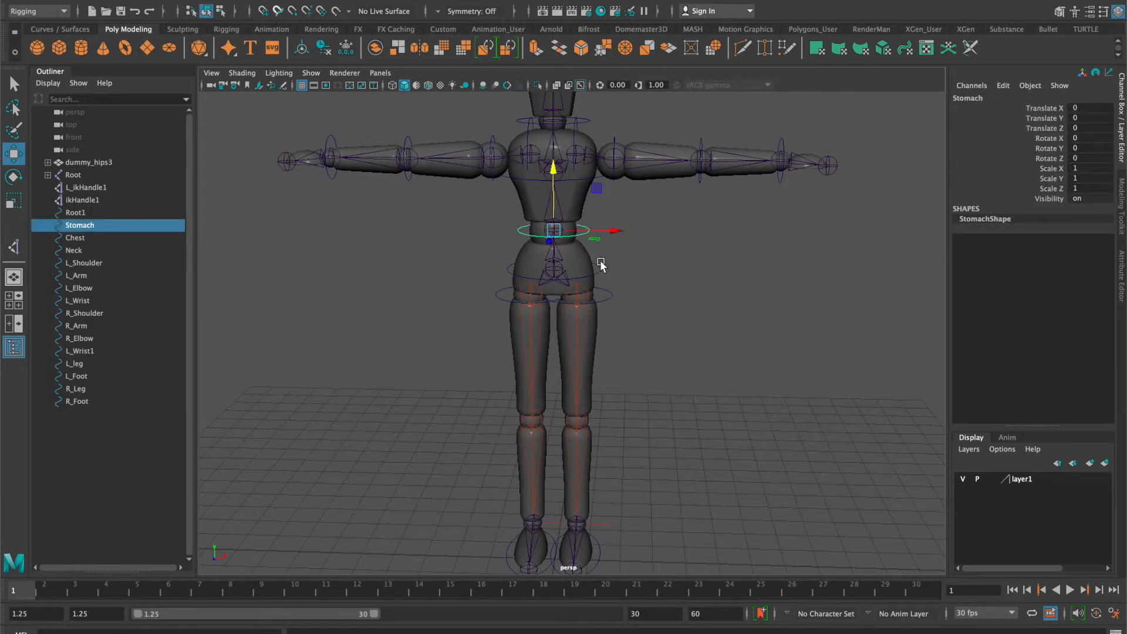
left_click(617, 298)
middle_click_drag(750, 282, 732, 229, "alt")
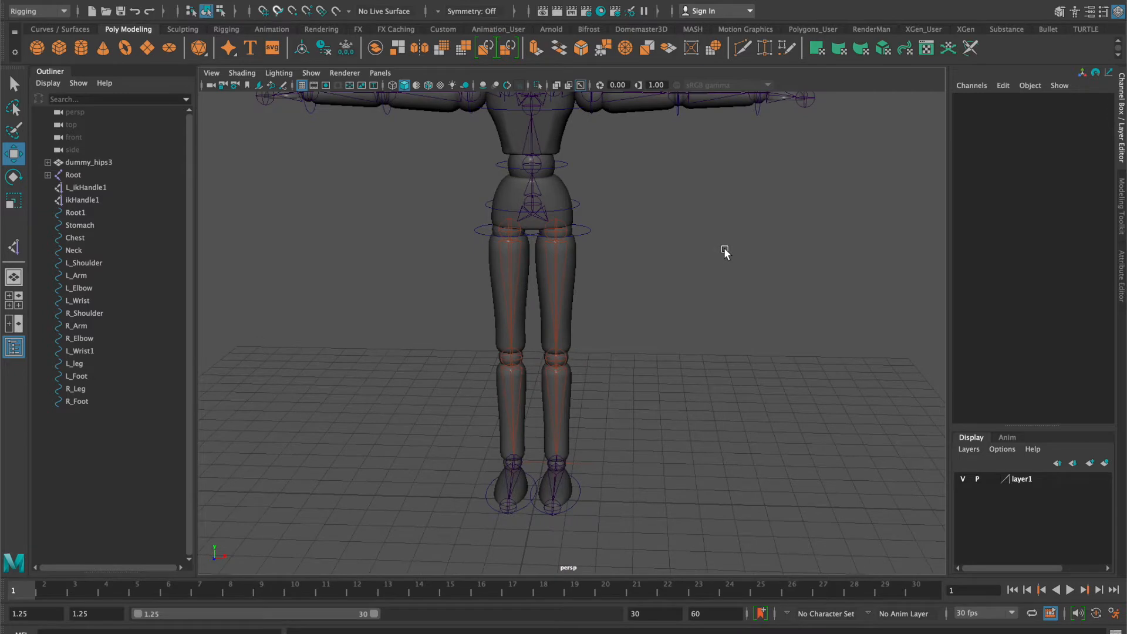
left_click_drag(682, 269, 656, 268, "alt")
middle_click_drag(743, 329, 790, 241, "alt")
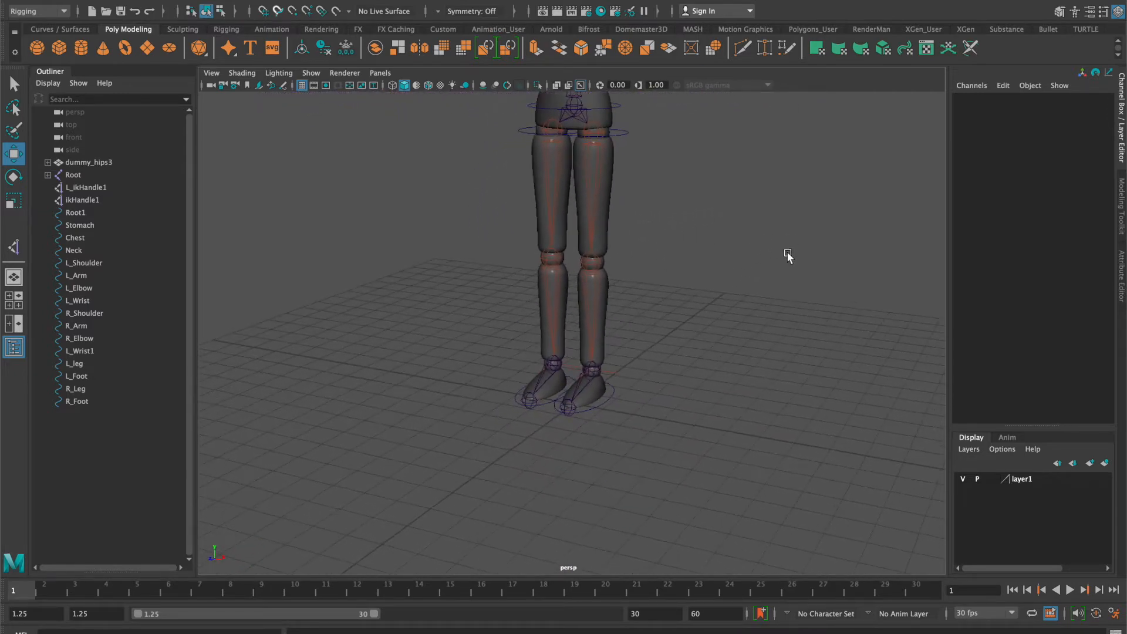
scroll(731, 384, "up", 5)
mouse_move(727, 386)
left_mouse_down("alt")
mouse_move(753, 382)
mouse_move(746, 392)
left_mouse_up("alt")
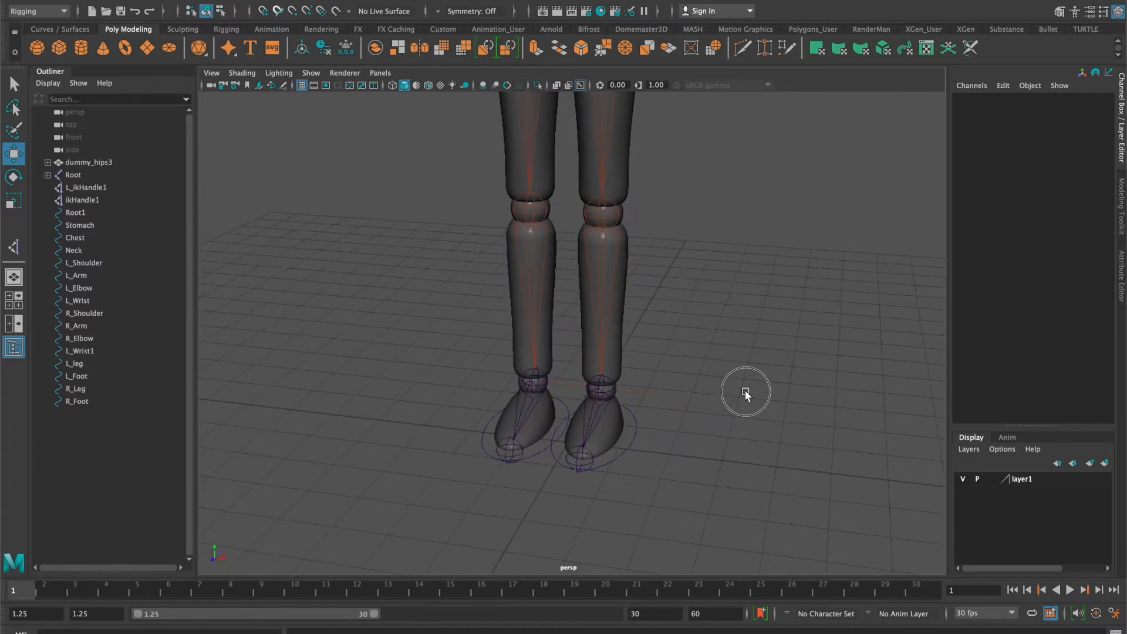
middle_click_drag(741, 343, 744, 373, "alt")
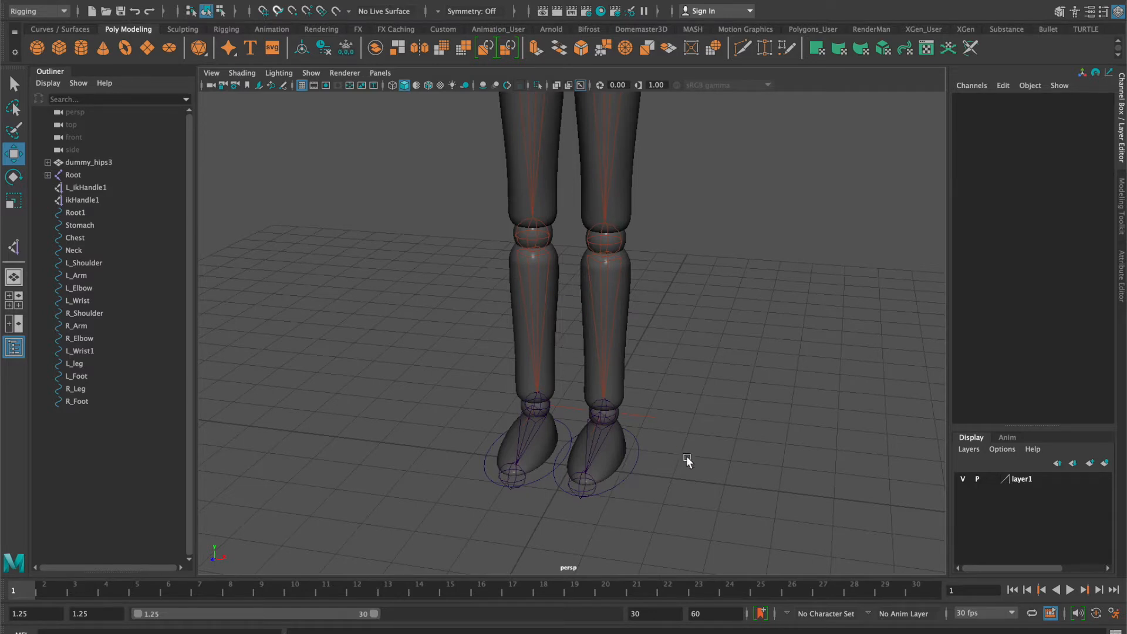
mouse_move(562, 495)
left_mouse_down("alt")
mouse_move(502, 484)
mouse_move(579, 495)
left_mouse_up("alt")
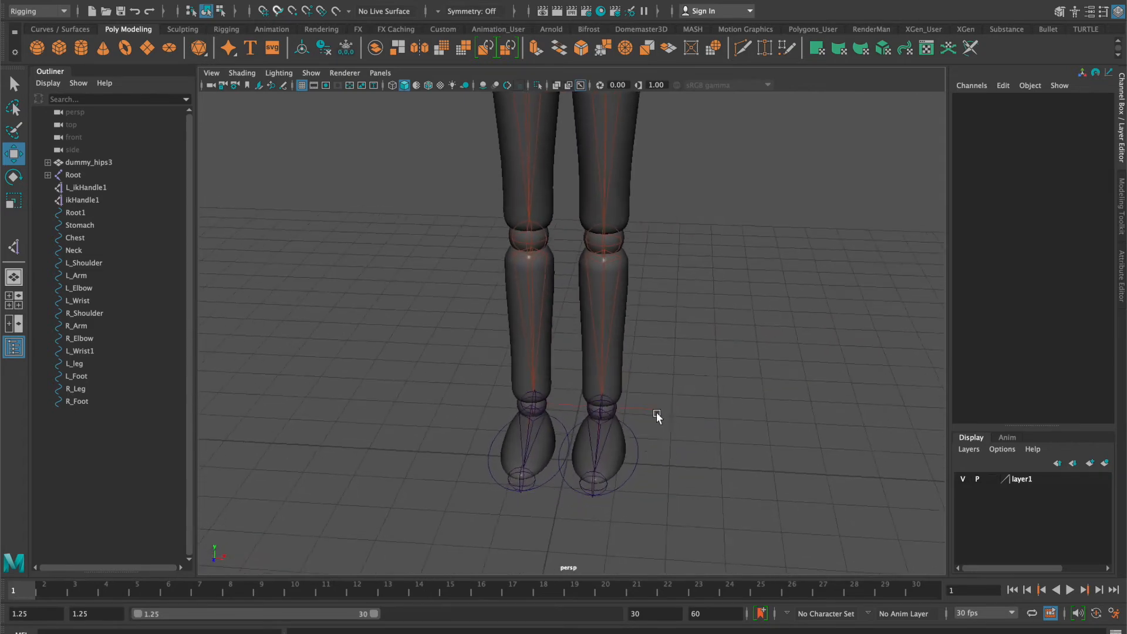
scroll(677, 439, "up", 5)
middle_click_drag(687, 438, 647, 266, "alt")
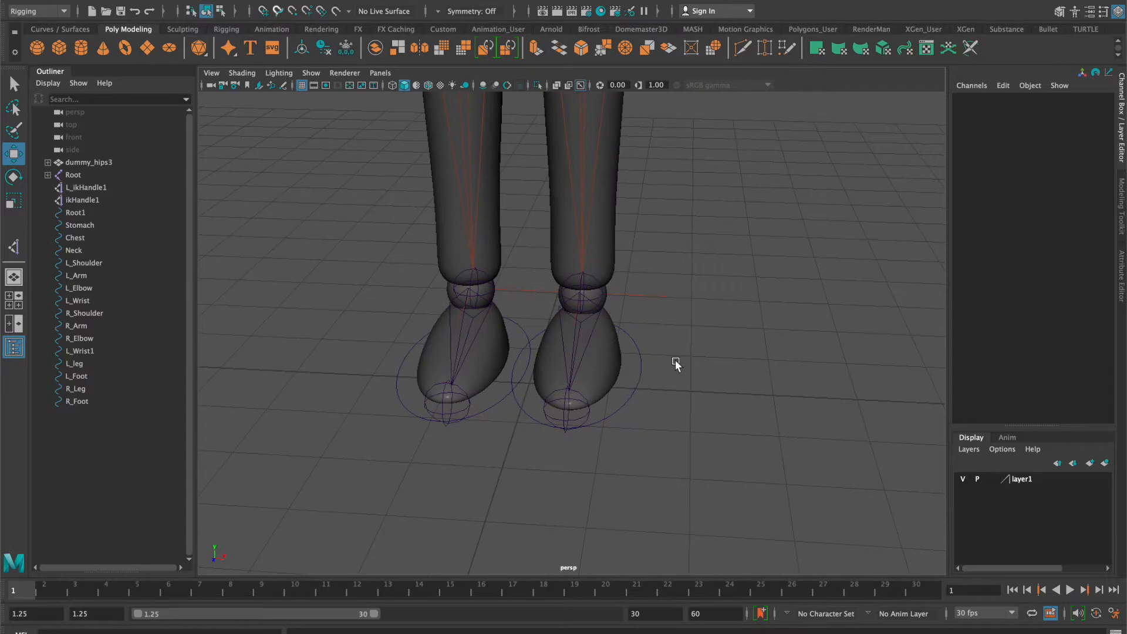
- Parent-constrain L_ikHandle1 to the L_Foot control, with the foot control as the driver
left_click(638, 379)
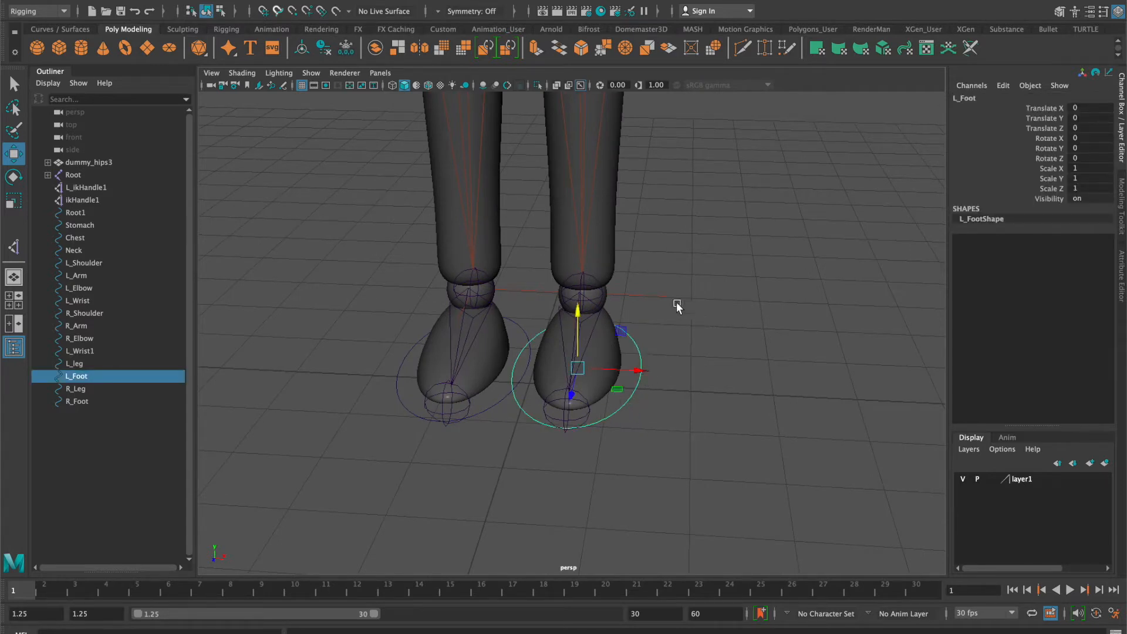
left_click(653, 300, "shift")
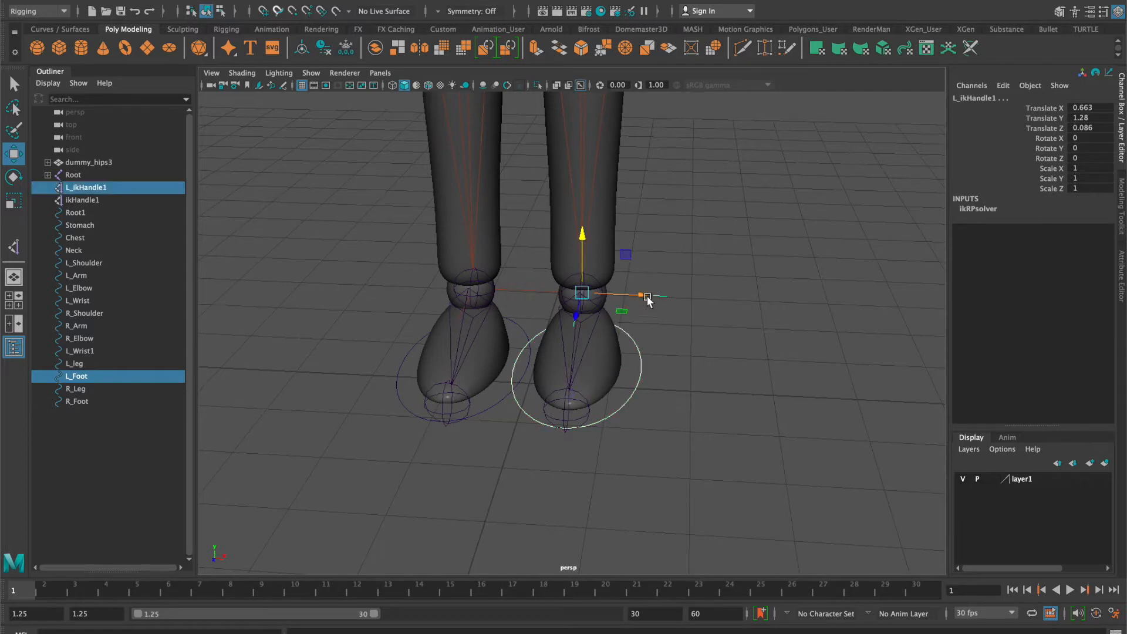
left_click_drag(720, 332, 685, 322, "alt")
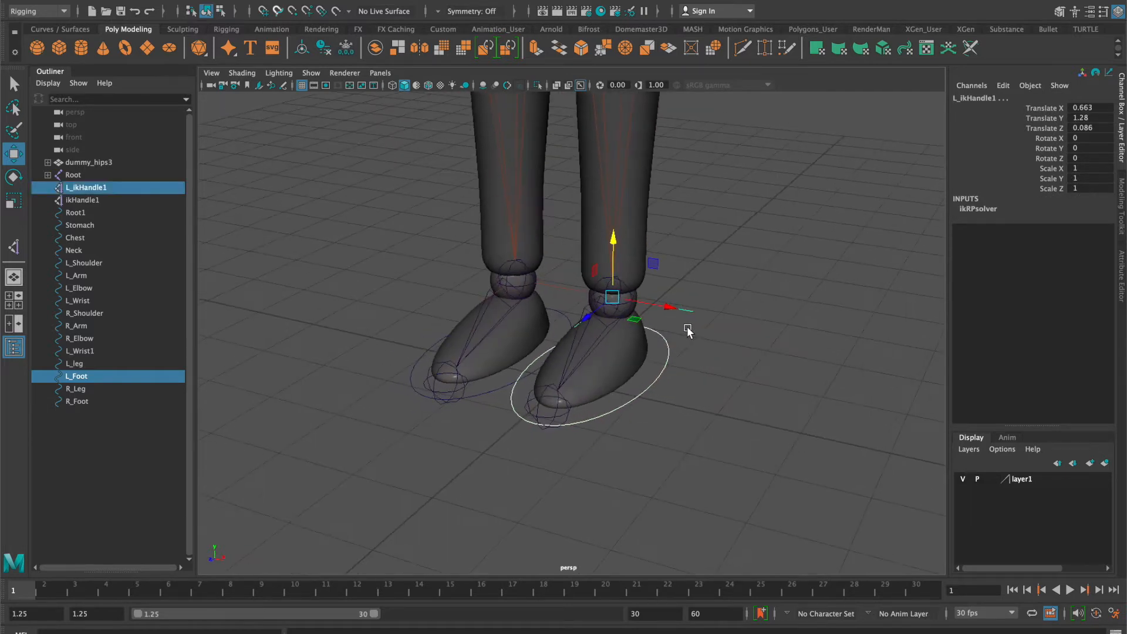
key("q")
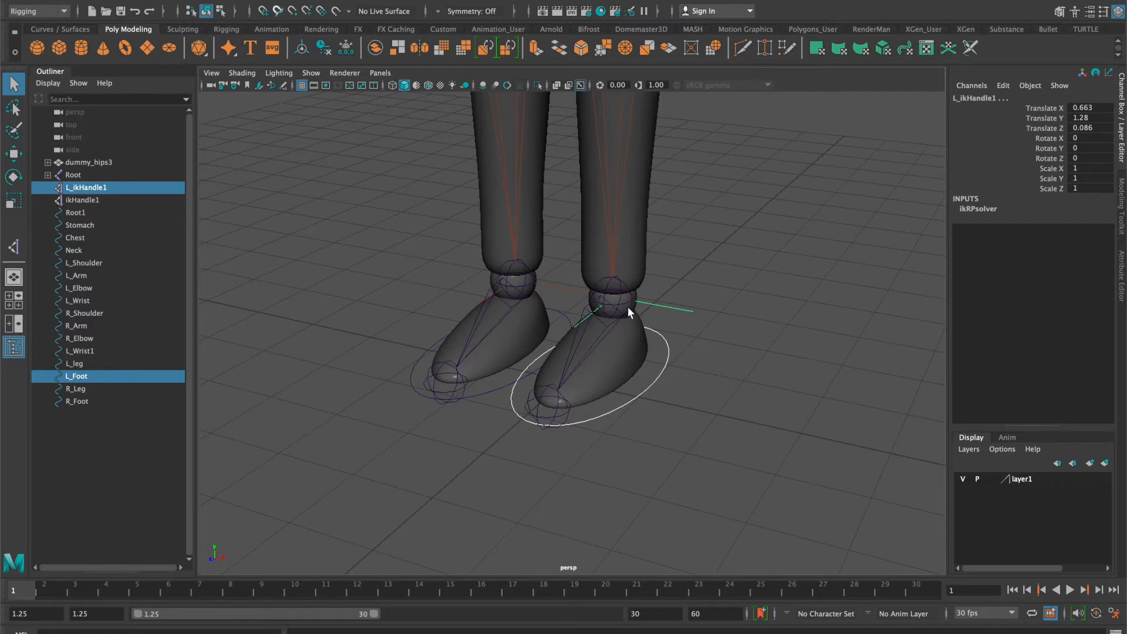
left_click(338, 2)
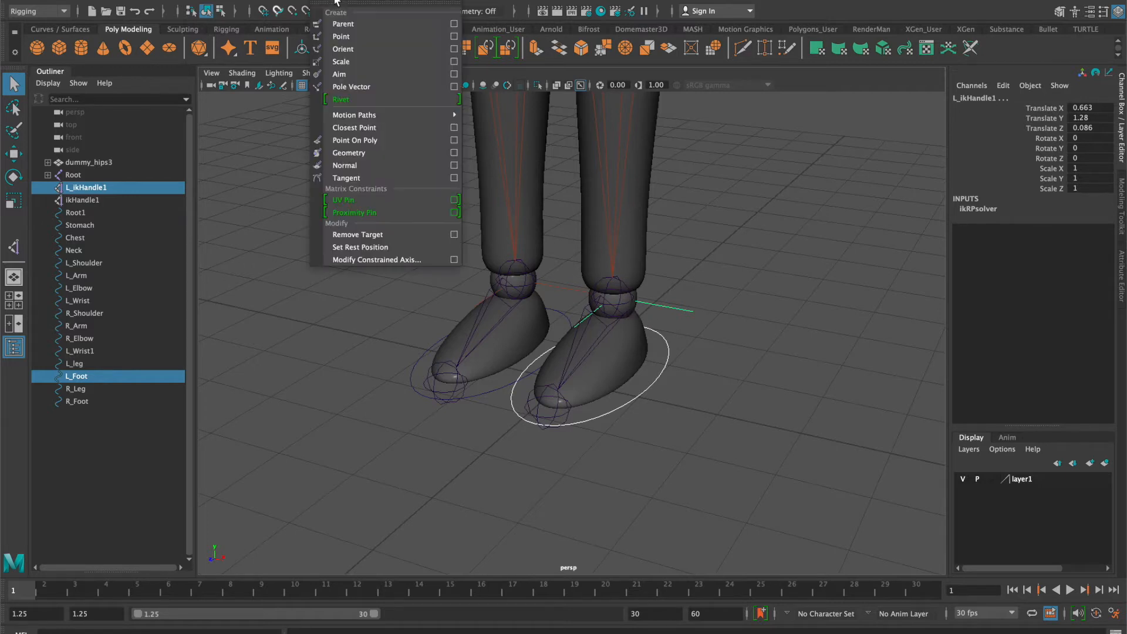
left_click(339, 28)
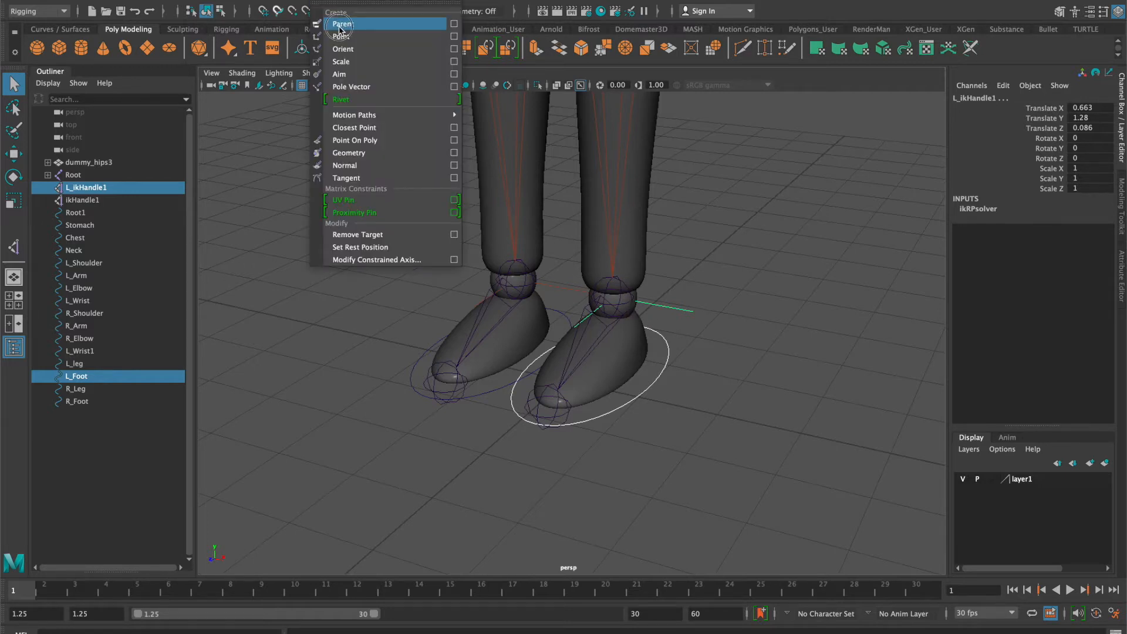
left_click(788, 312)
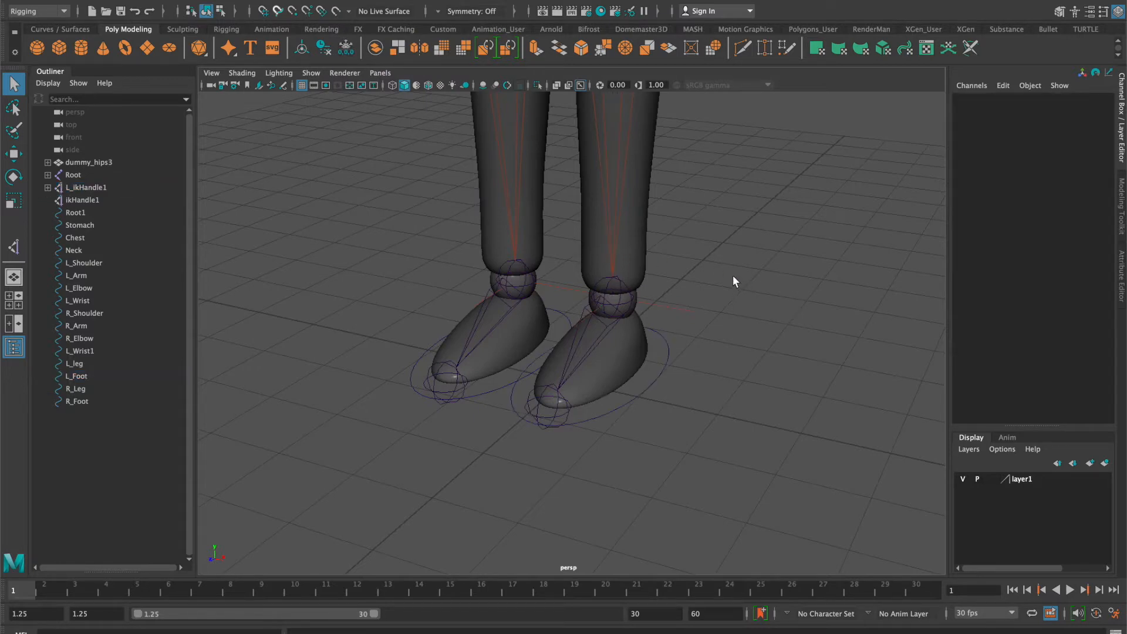
- Test the left leg constraint by moving the L_Foot control up and across, and undo the move
left_click_drag(734, 282, 577, 436, "alt")
left_click(609, 391)
left_click_drag(611, 390, 437, 246, "alt")
key("w")
scroll(438, 247, "down", 5)
left_click_drag(488, 276, 586, 264)
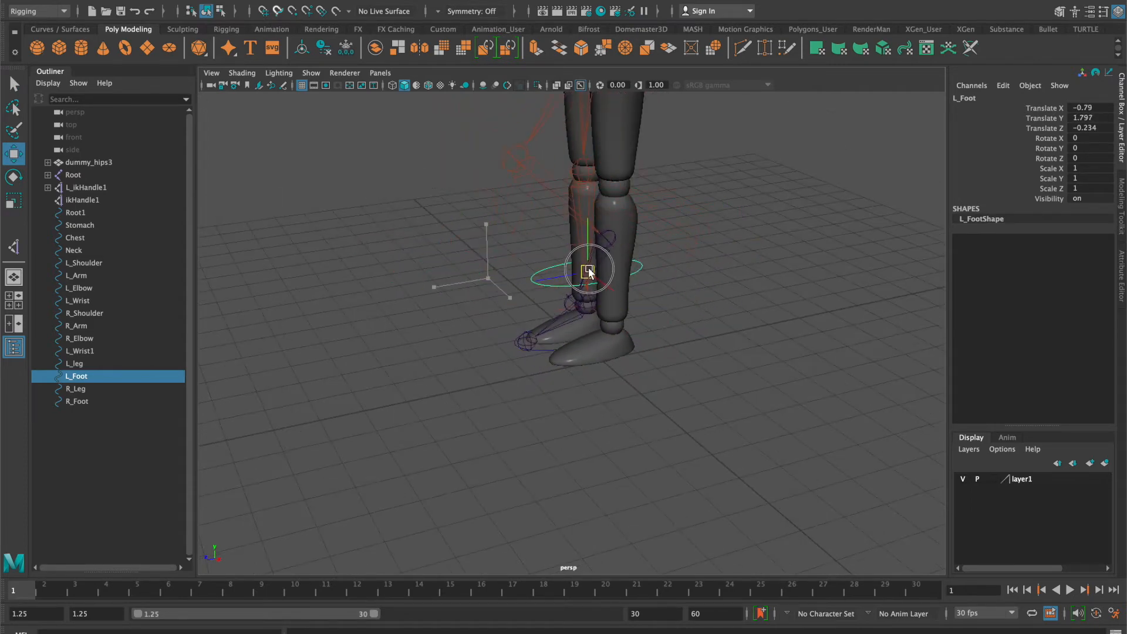
left_click_drag(494, 337, 596, 329, "alt")
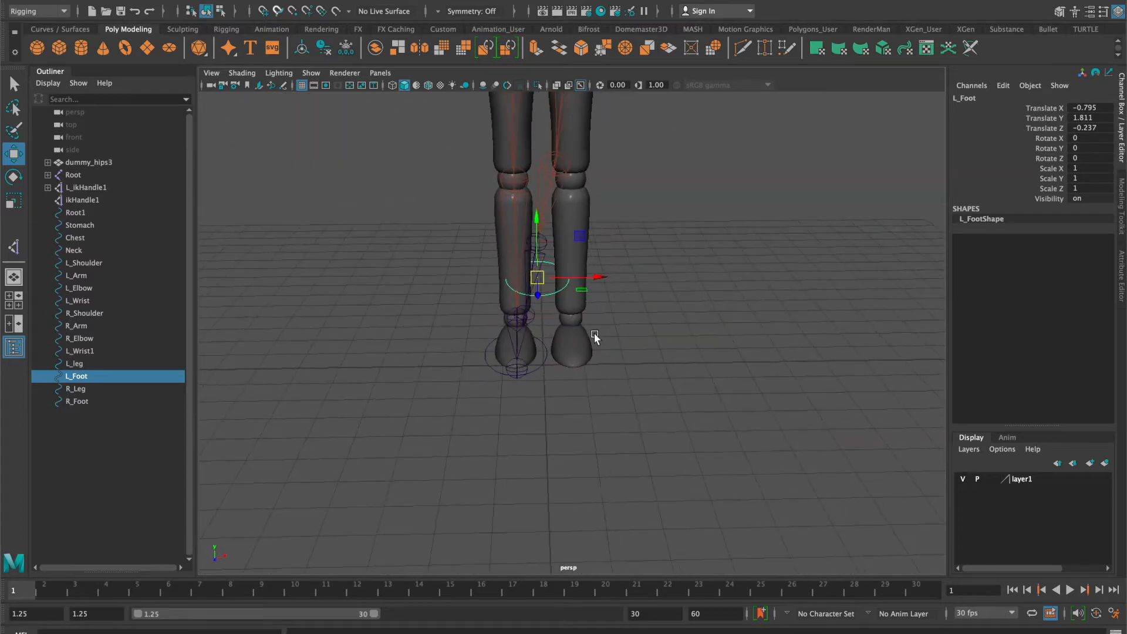
key("super+z")
key("super+z")
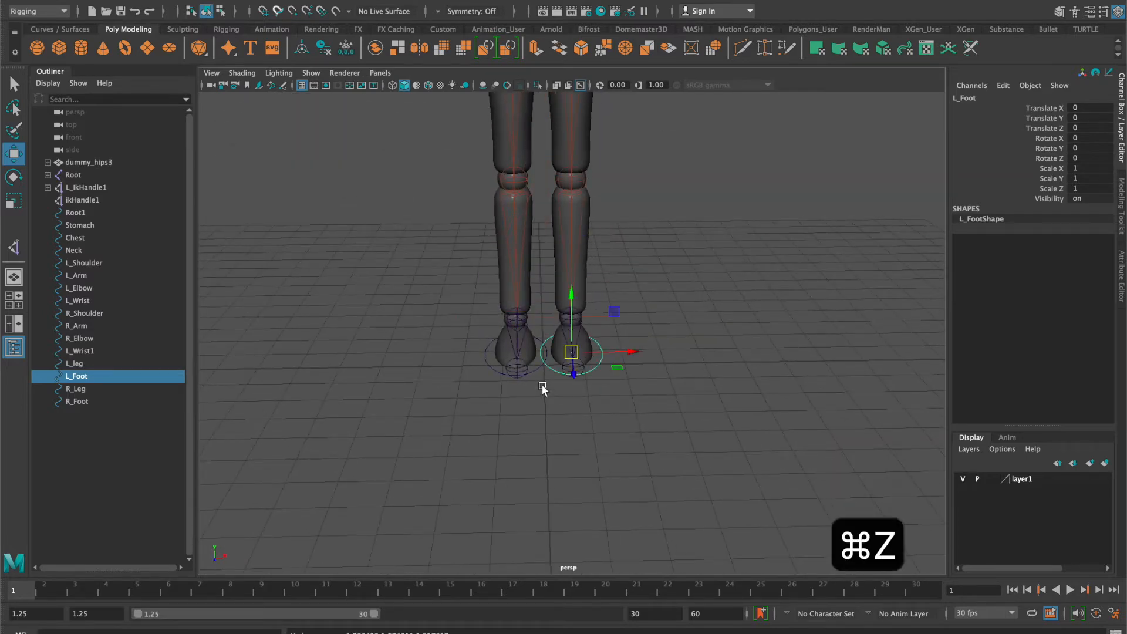
- Reselect the L_Foot control for another check of the left foot and undo the last change
scroll(608, 392, "up", 3)
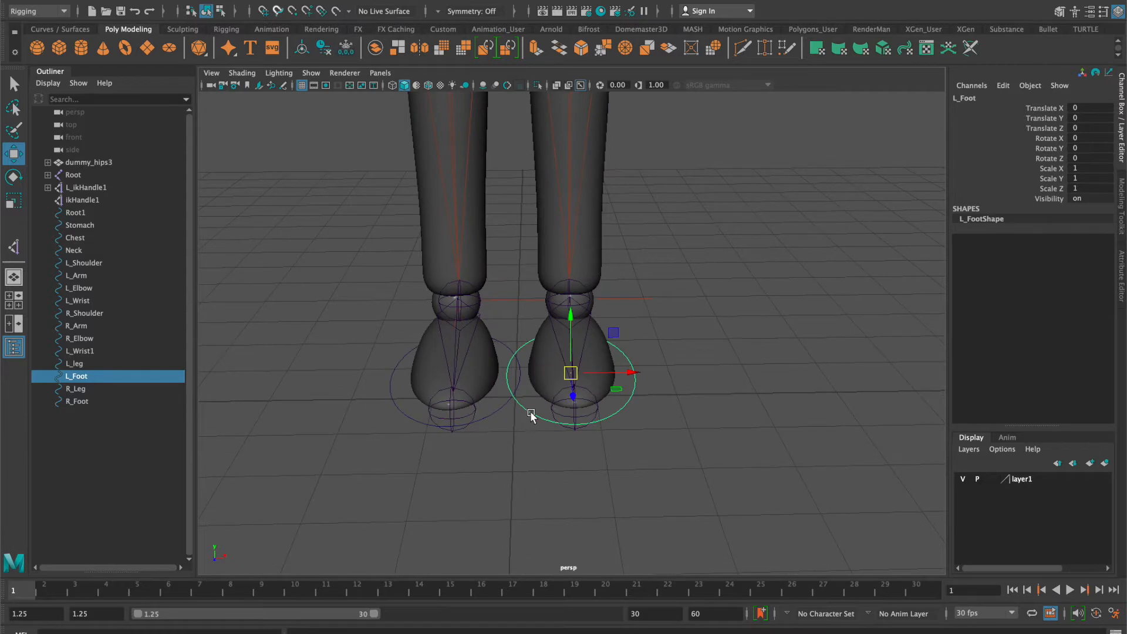
left_click(750, 379)
left_click(630, 400)
left_click_drag(604, 402, 618, 375, "alt")
key("super+z")
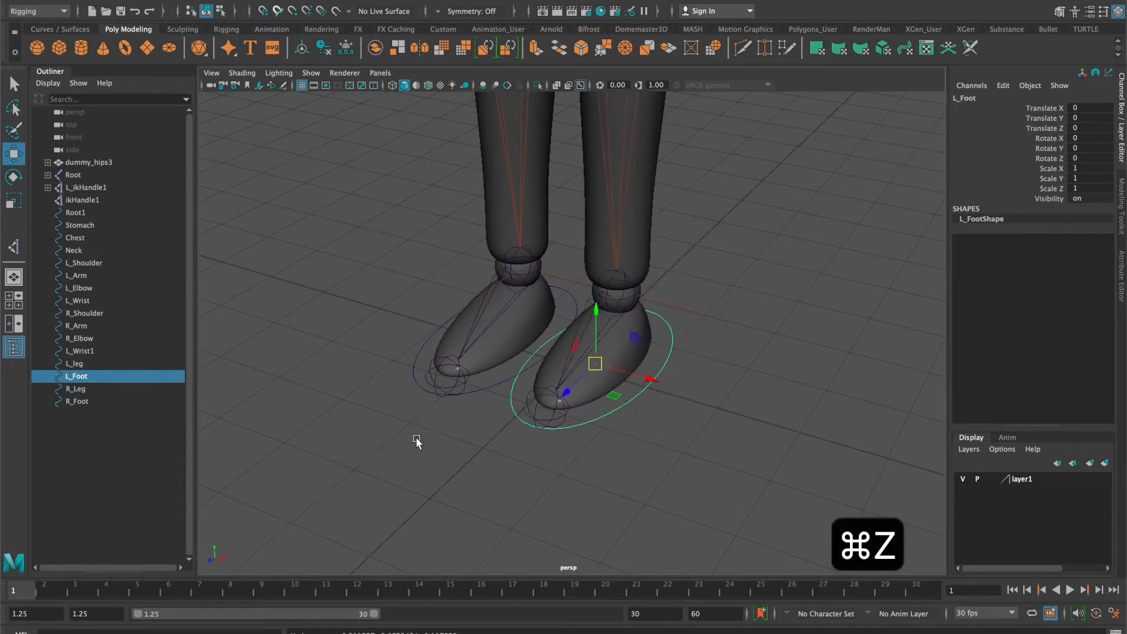
- Parent-constrain ikHandle1 to the R_Foot control, with the foot control as the driver
left_click(480, 389)
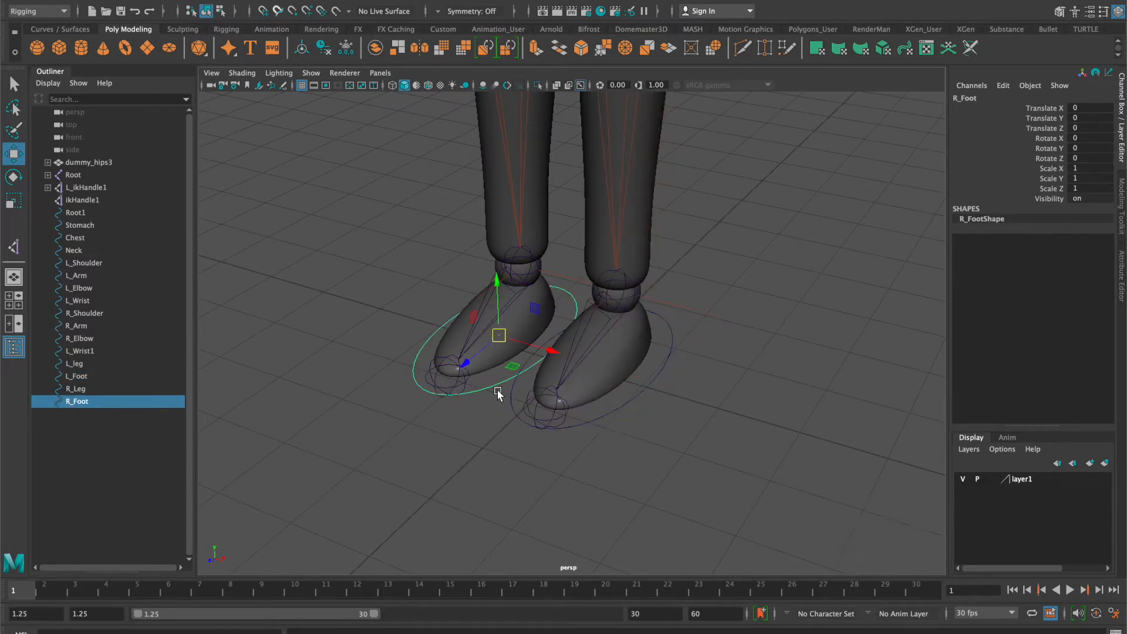
left_click(564, 276, "shift")
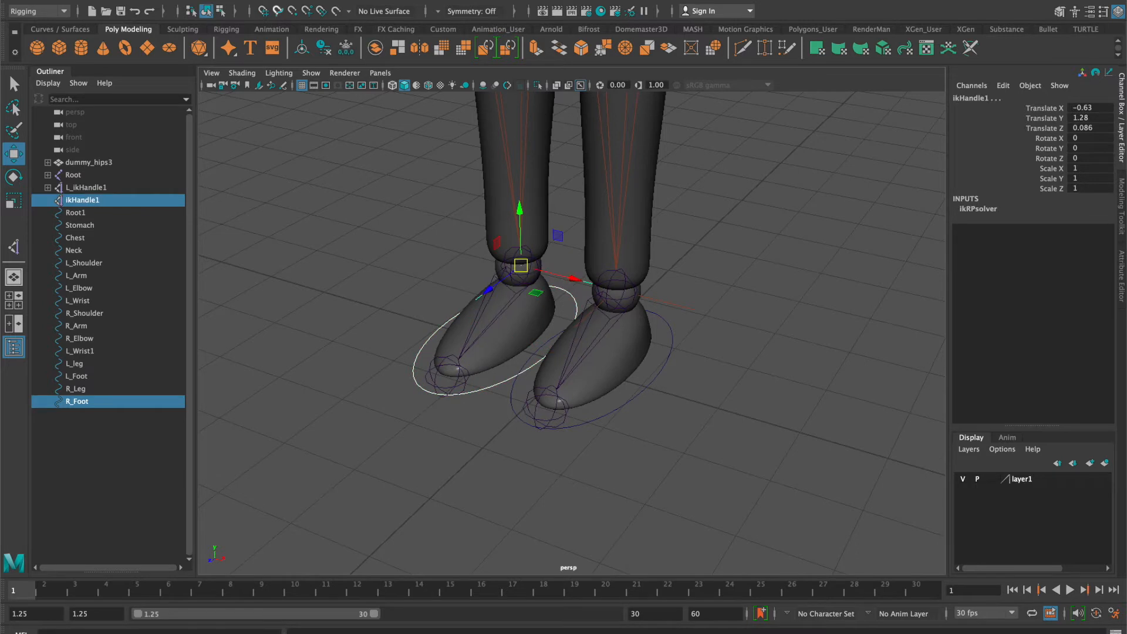
left_click(350, 1)
left_click(355, 23)
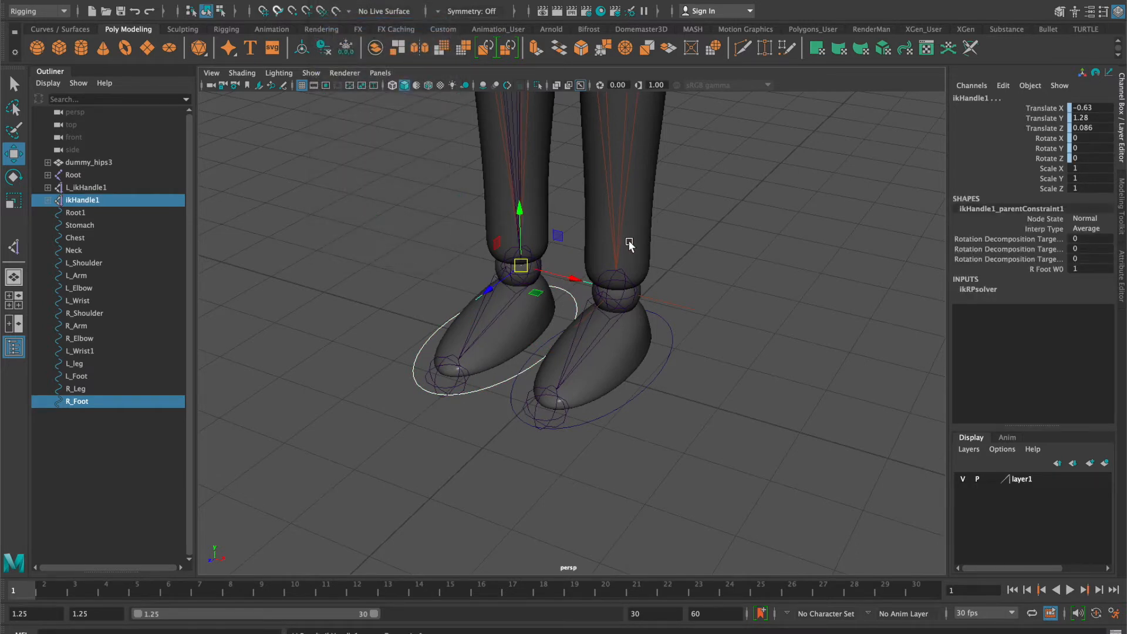
- Parent-constrain the L_Leg hip joint to the L_leg control curve, with the curve as the driver
middle_click_drag(660, 231, 628, 420, "alt")
middle_click_drag(644, 104, 641, 277, "alt")
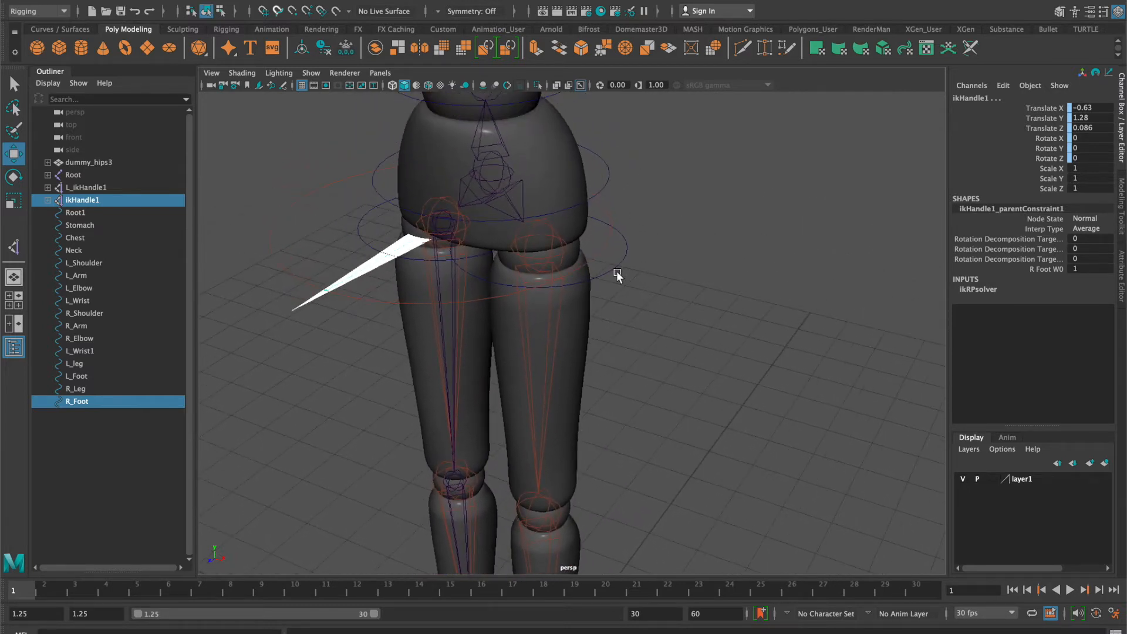
left_click(641, 277)
left_click(616, 269)
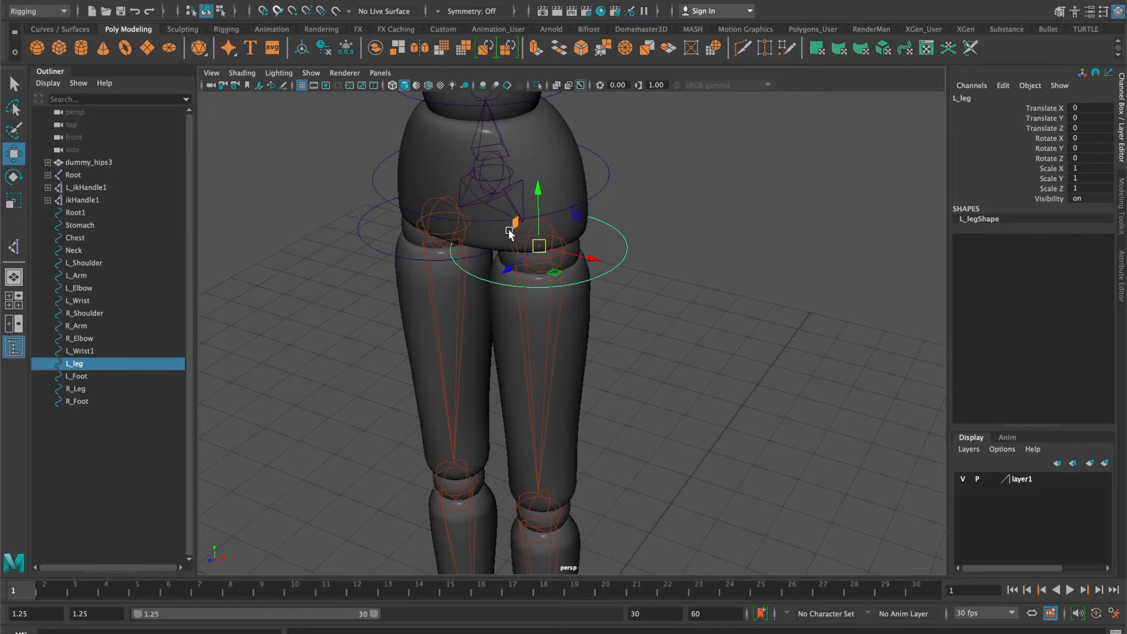
key("q")
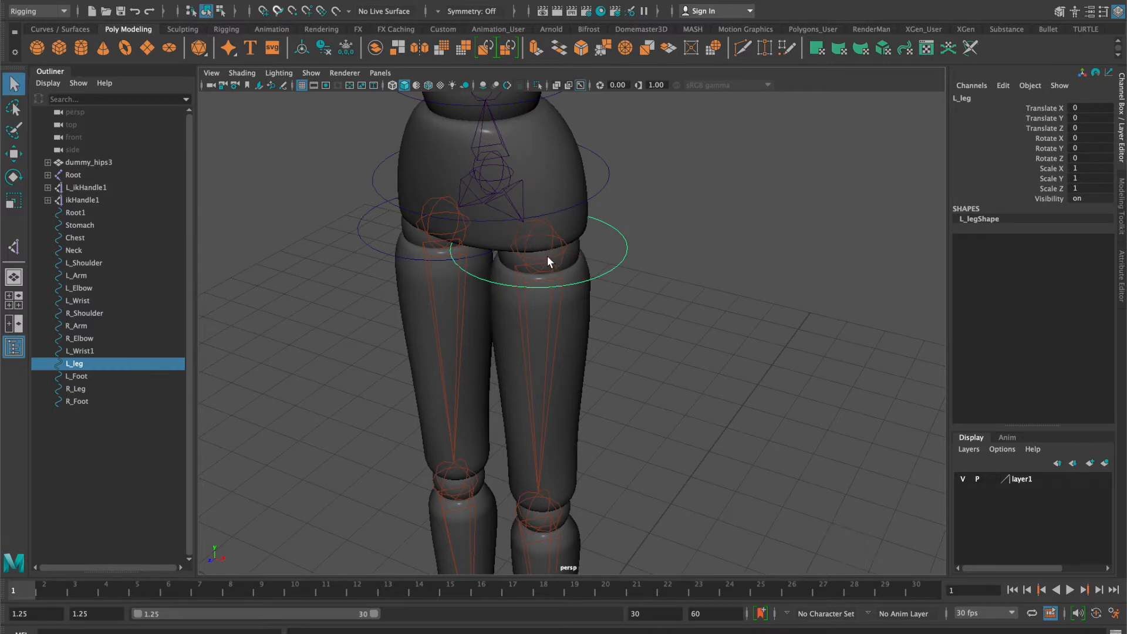
left_click(548, 255)
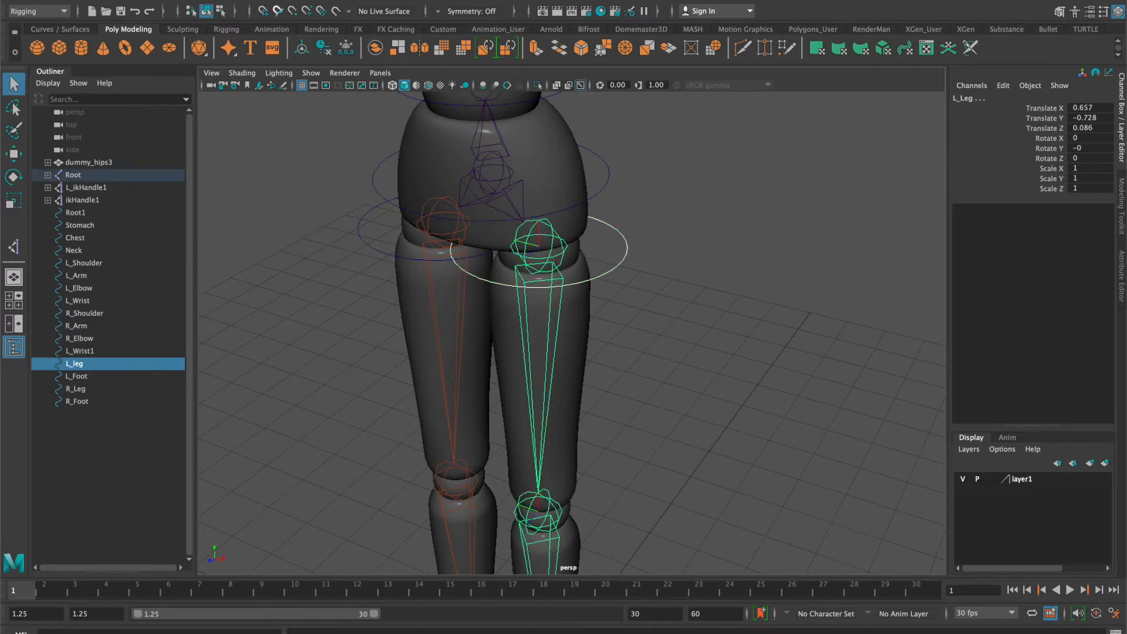
left_click(329, 4)
left_click(354, 20)
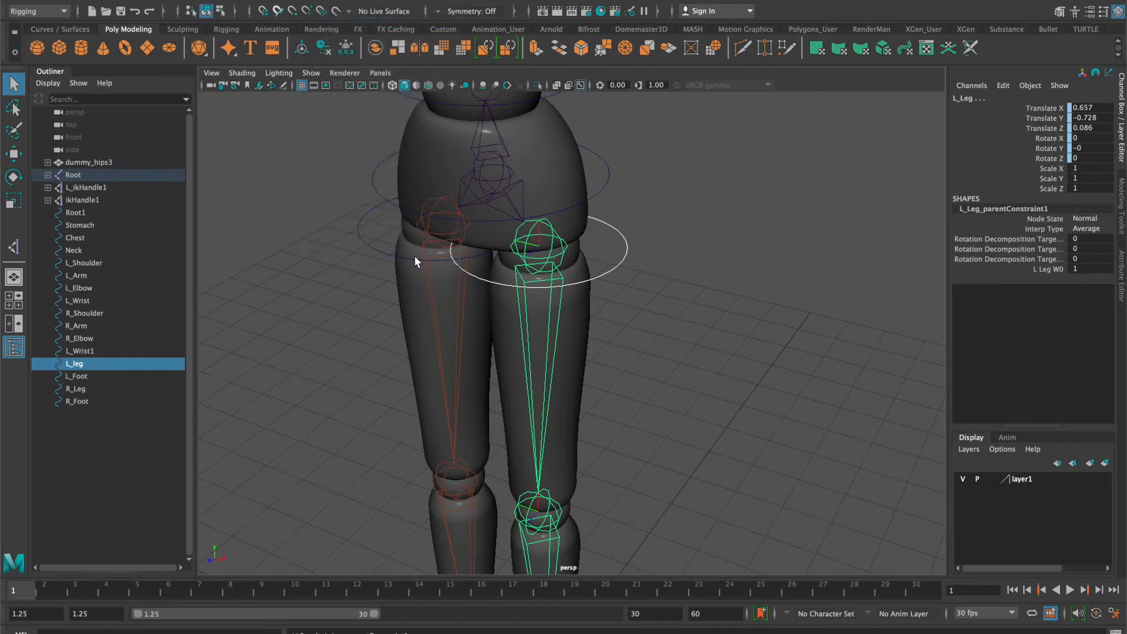
- Parent-constrain the R_Leg hip joint to the R_Leg control curve
left_click(392, 257)
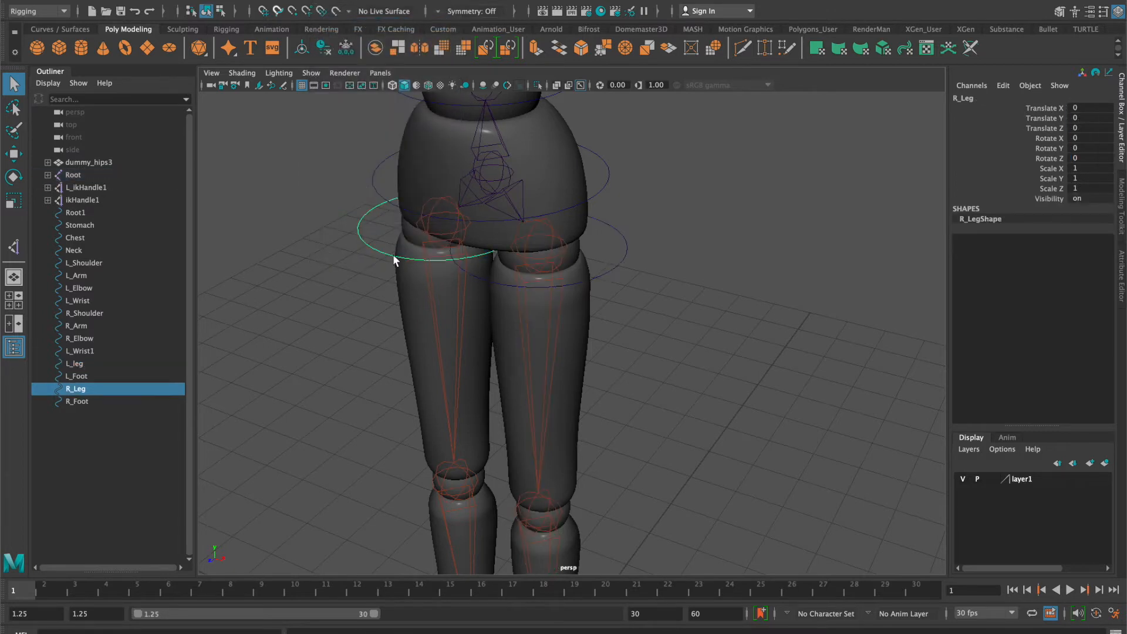
left_click(424, 227, "shift")
key("g")
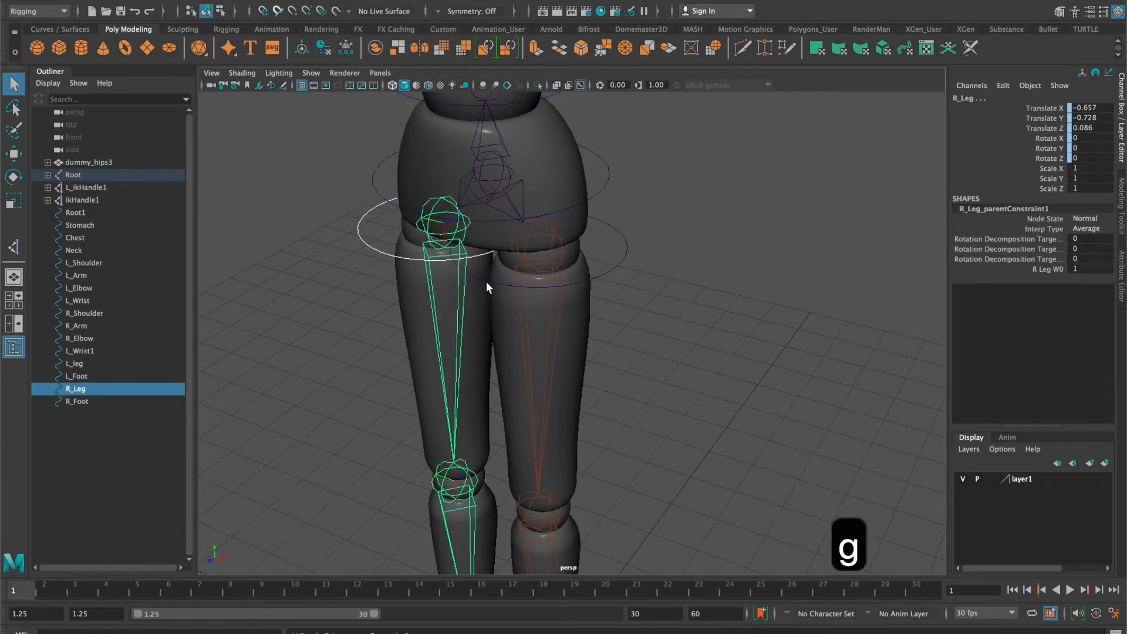
- Parent-constrain the Root joint to the Root1 control curve around the hips
middle_click_drag(728, 265, 728, 357, "alt")
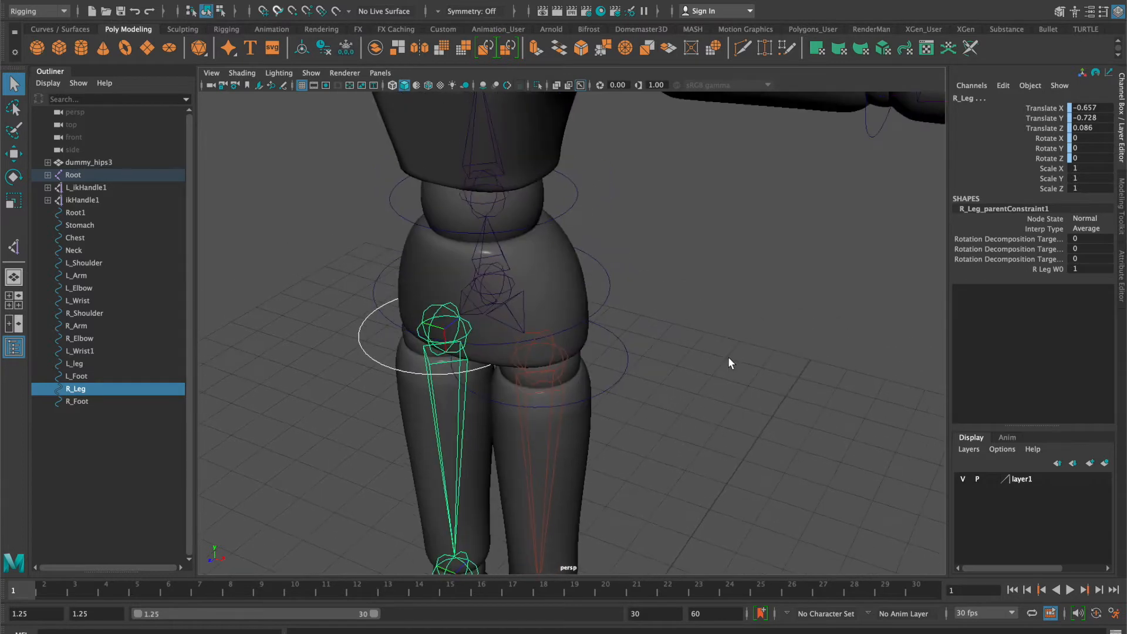
left_click(604, 299)
left_click(504, 287, "shift")
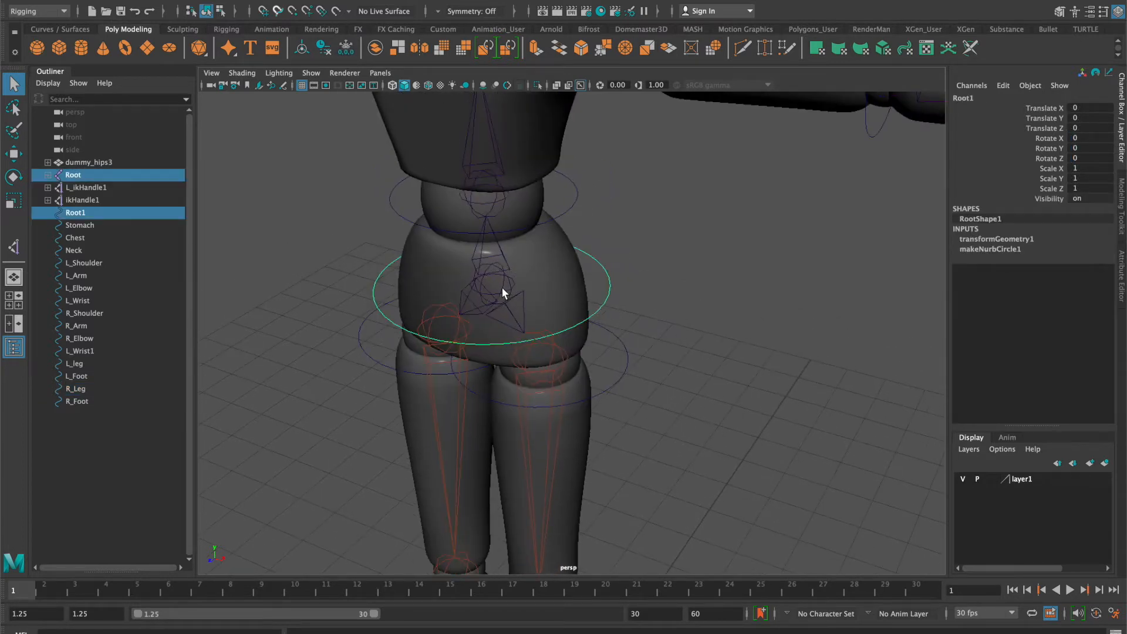
key("g")
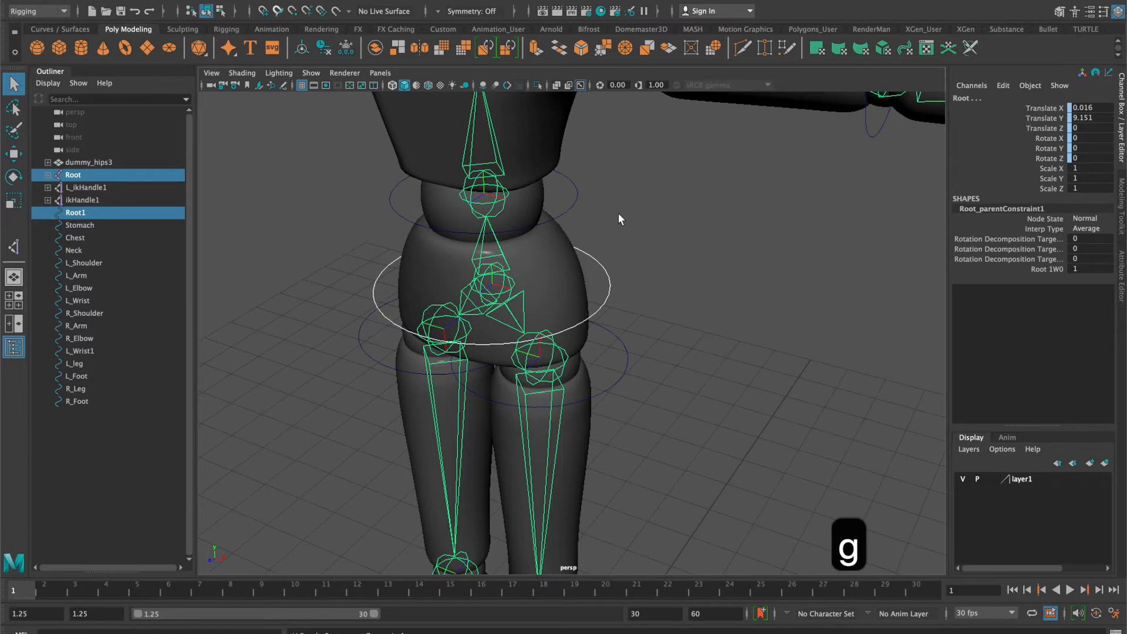
- Hide layer1 containing the mannequin mesh so the spine joints can be selected without picking the belly geometry
middle_click_drag(618, 213, 623, 256, "alt")
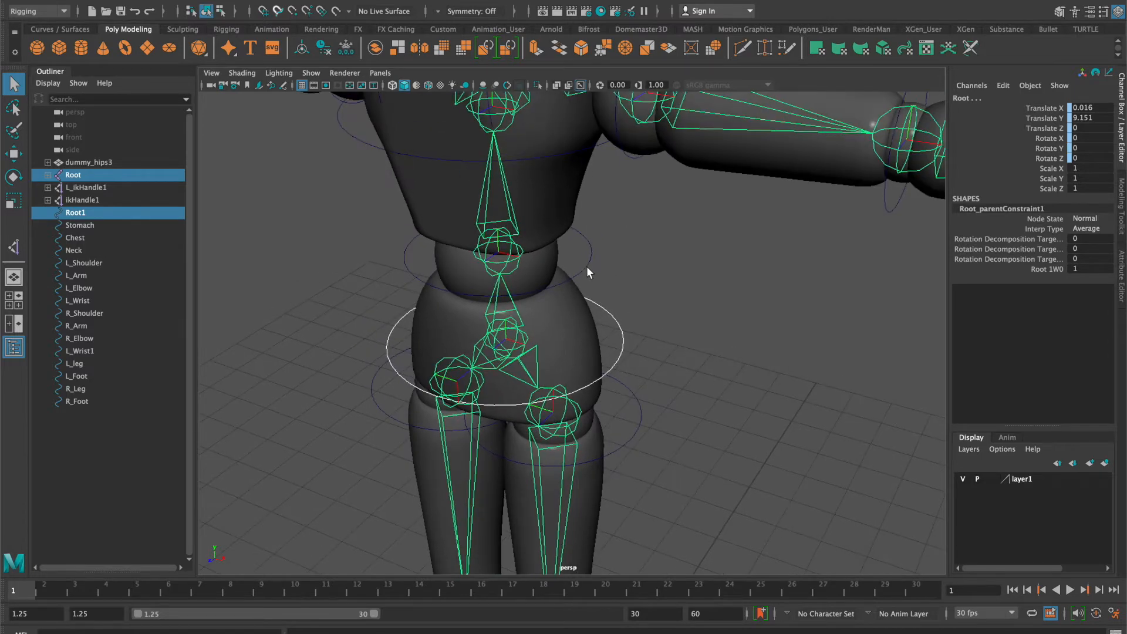
left_click(587, 267)
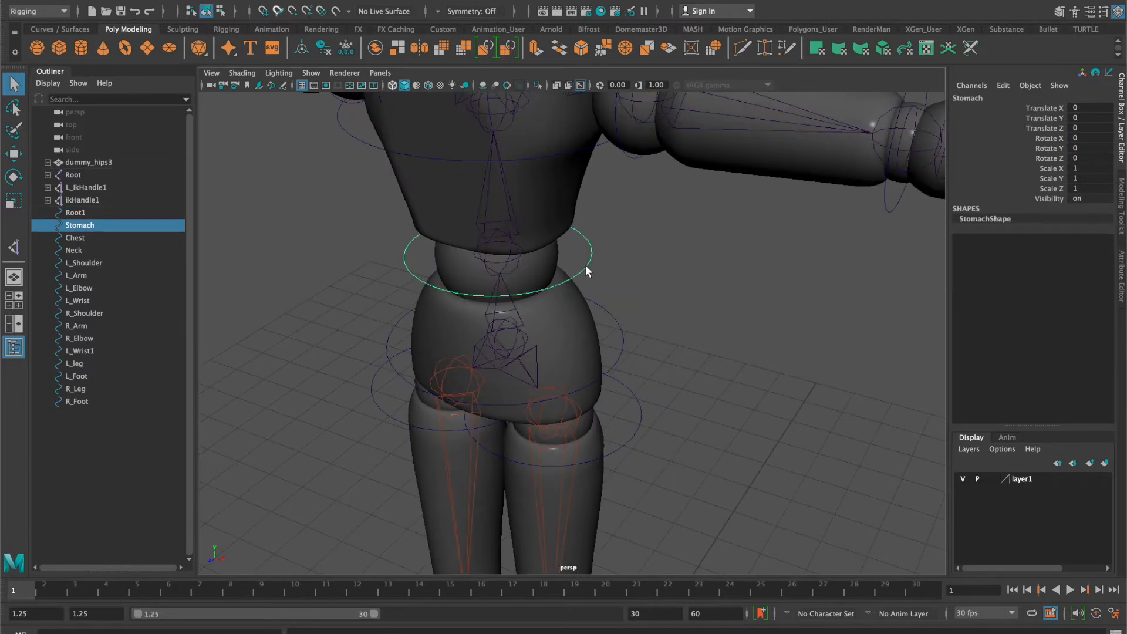
left_click(499, 257, "shift")
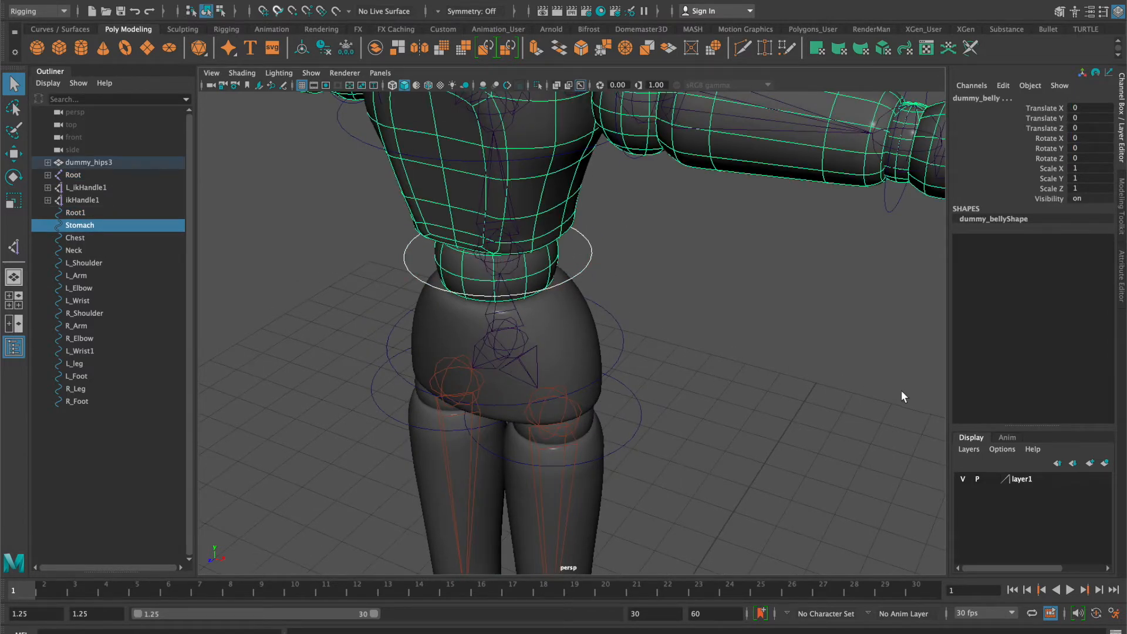
left_click(959, 482)
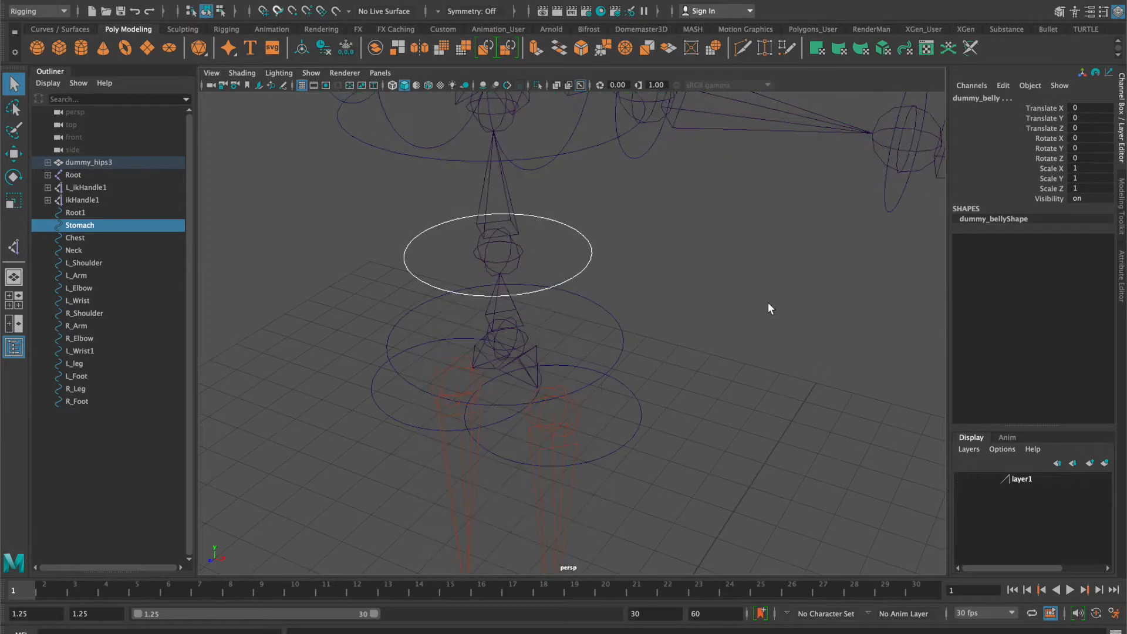
- Parent-constrain the stomach joint to the Stomach control curve
left_click(569, 248)
left_click(589, 263)
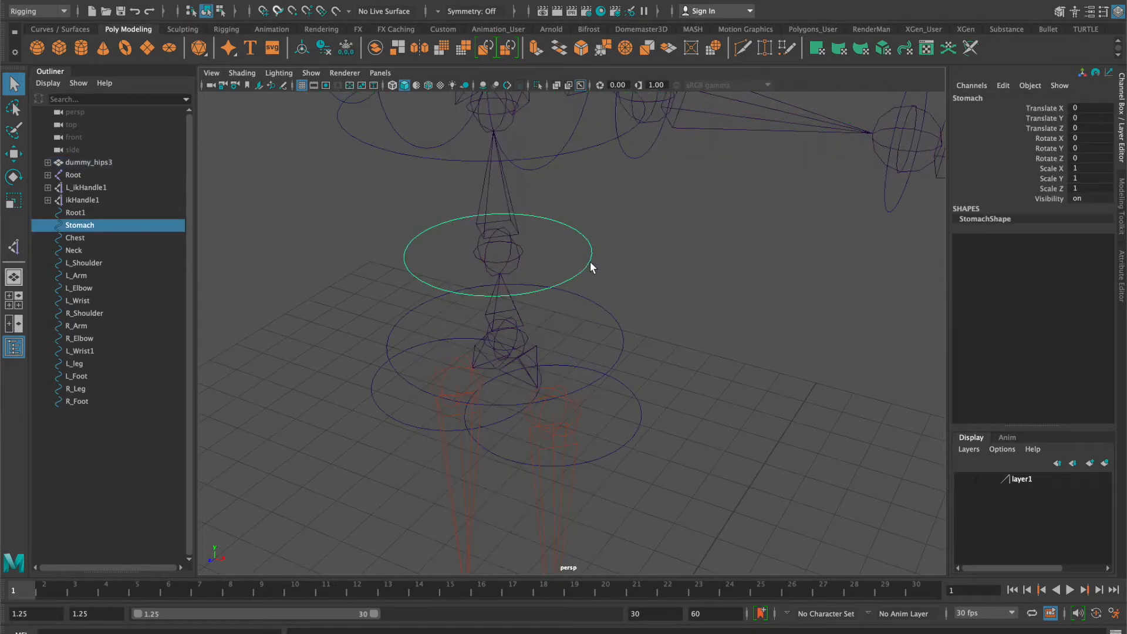
left_click(487, 250)
key("g")
- Test the stomach constraint by moving the Stomach control slightly, and undo the move
middle_click_drag(632, 215, 615, 322, "alt")
left_click(603, 341)
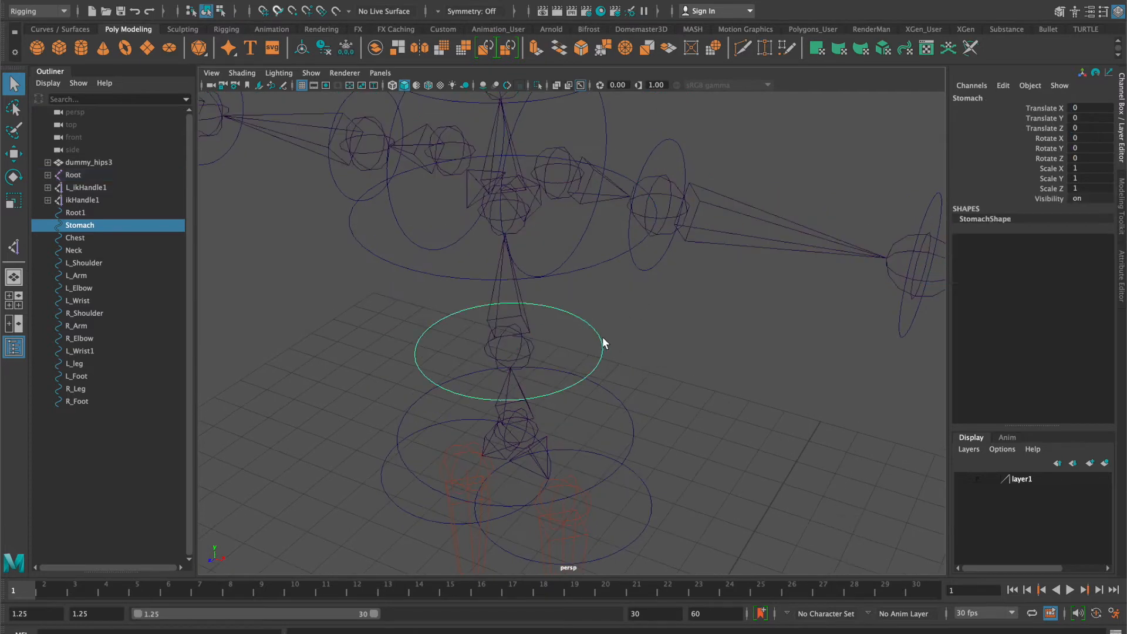
key("w")
left_click_drag(509, 350, 510, 348)
key("super+z")
- Parent-constrain the chest joint to the Chest control curve
left_click(607, 260)
left_click(498, 229, "shift")
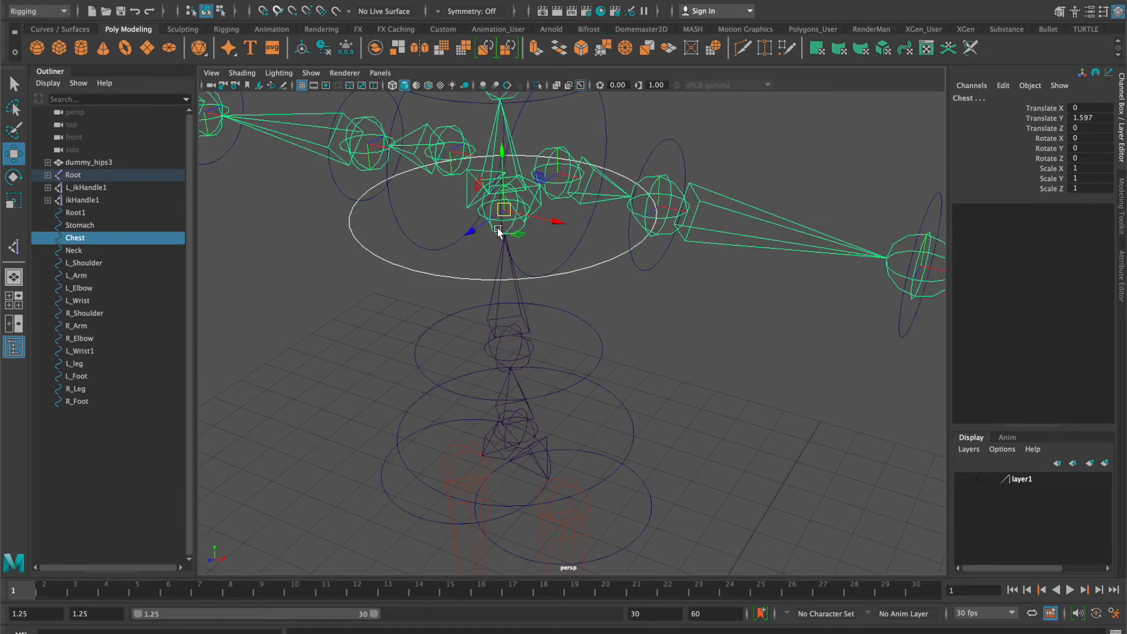
key("g")
- Parent-constrain the L_Clavicle joint to the L_Shoulder control and the L_Shoulder joint to the L_Arm control
left_click(600, 150)
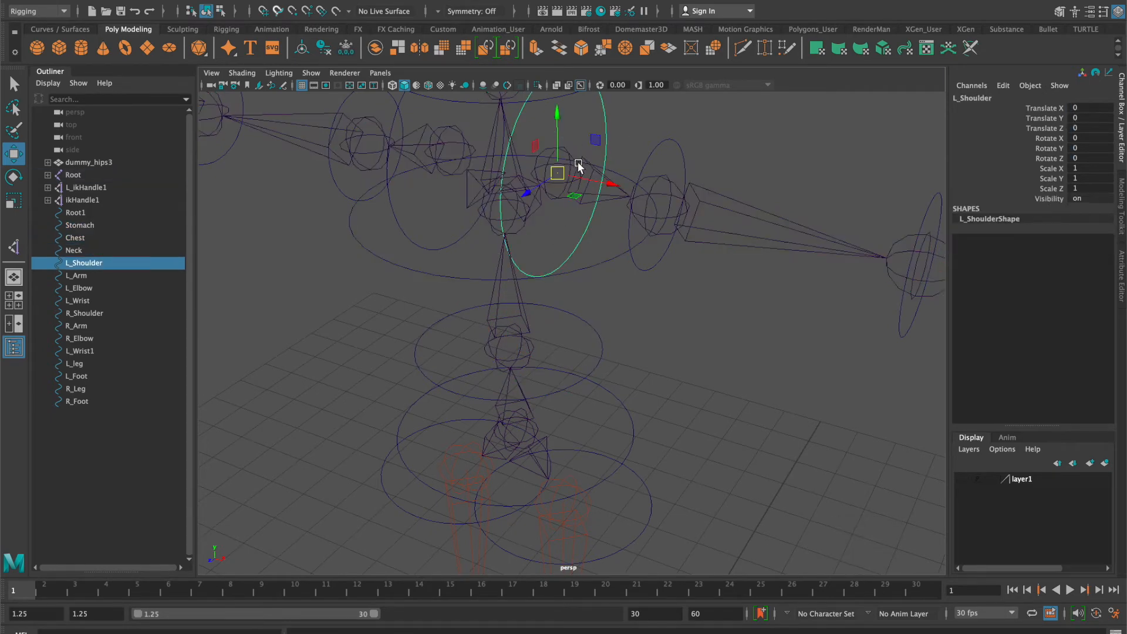
key("q")
left_click(573, 159, "shift")
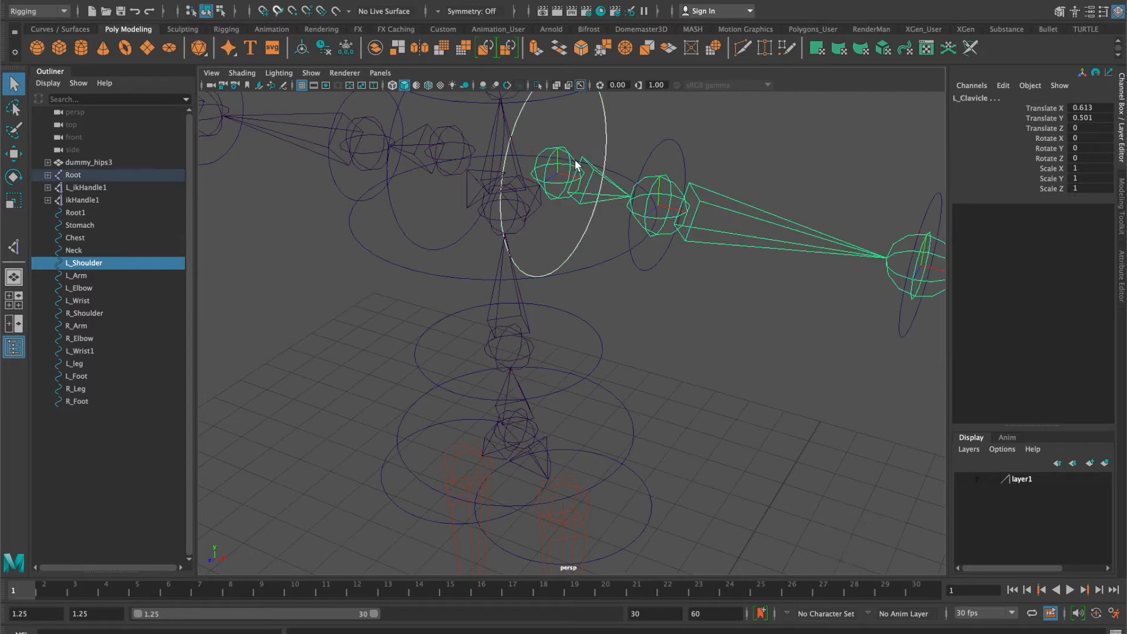
key("g")
left_click(678, 143)
left_click(673, 182, "shift")
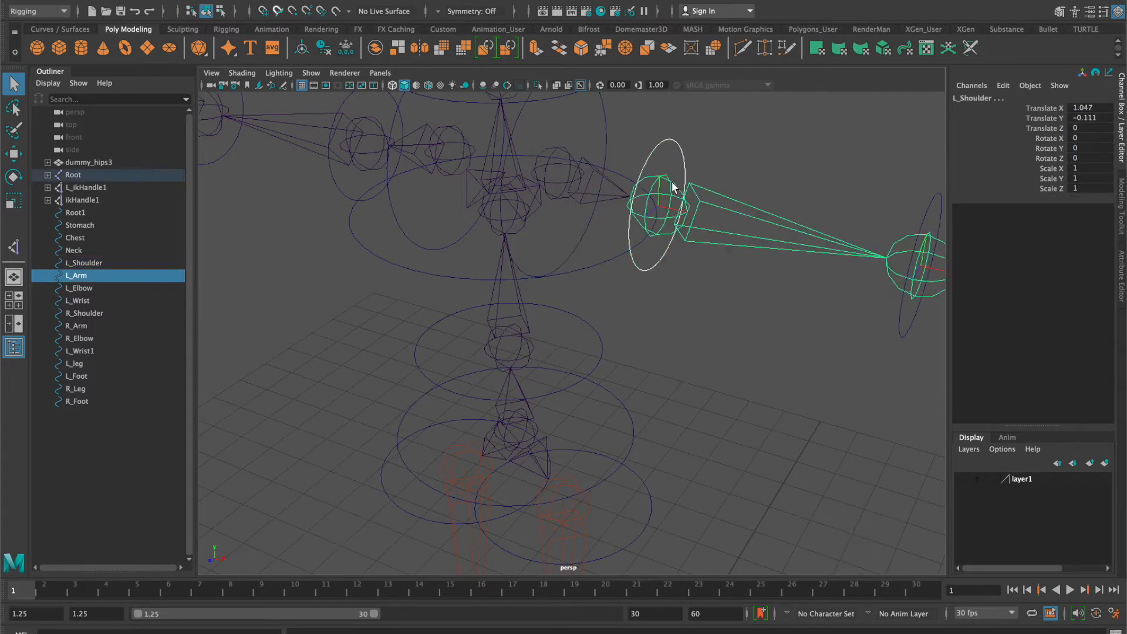
key("g")
- Parent-constrain the L_Elbow joint to the L_Elbow control and the L_Wrst joint to the L_Wrist control
middle_click_drag(783, 178, 716, 186, "alt")
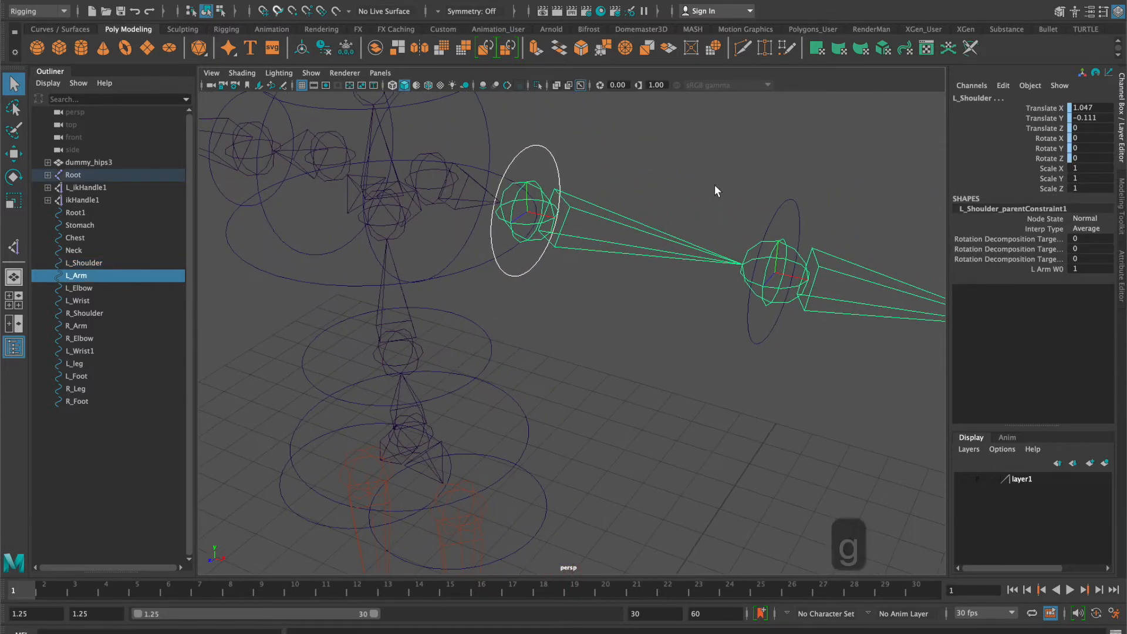
left_click(801, 205)
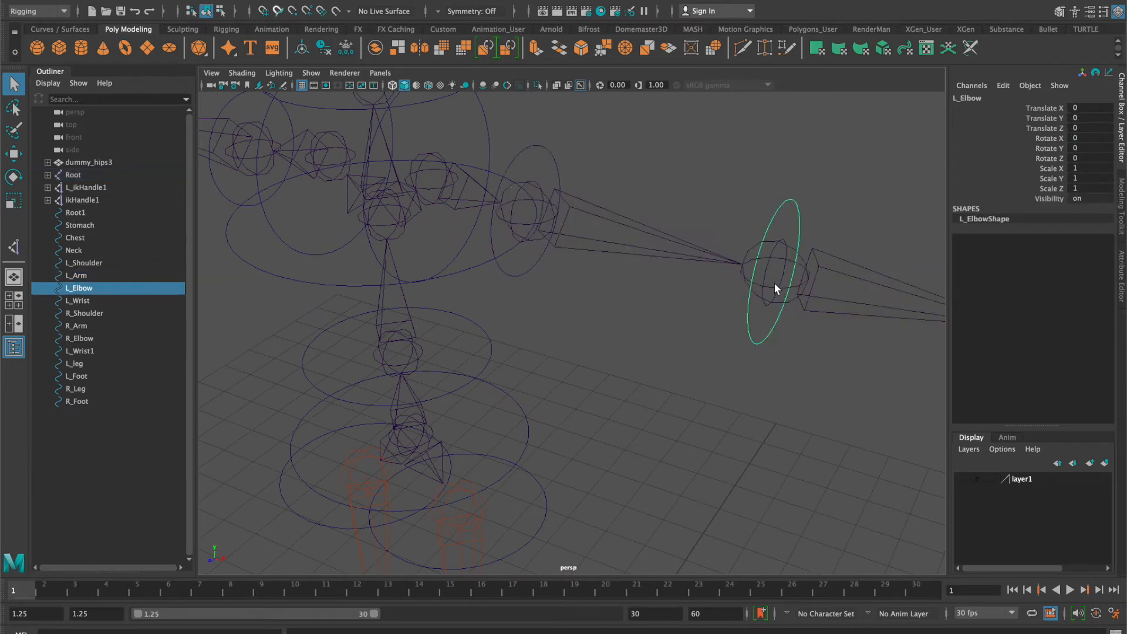
left_click(777, 288, "shift")
key("g")
middle_click_drag(821, 288, 594, 255, "alt")
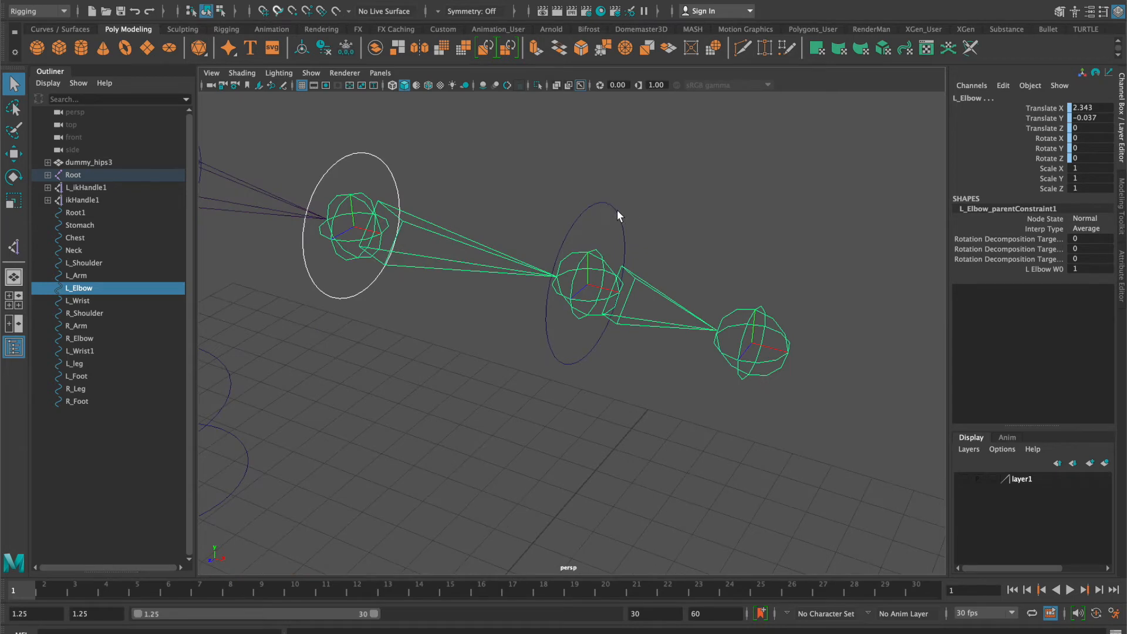
left_click(617, 211)
left_click(597, 256, "shift")
key("g")
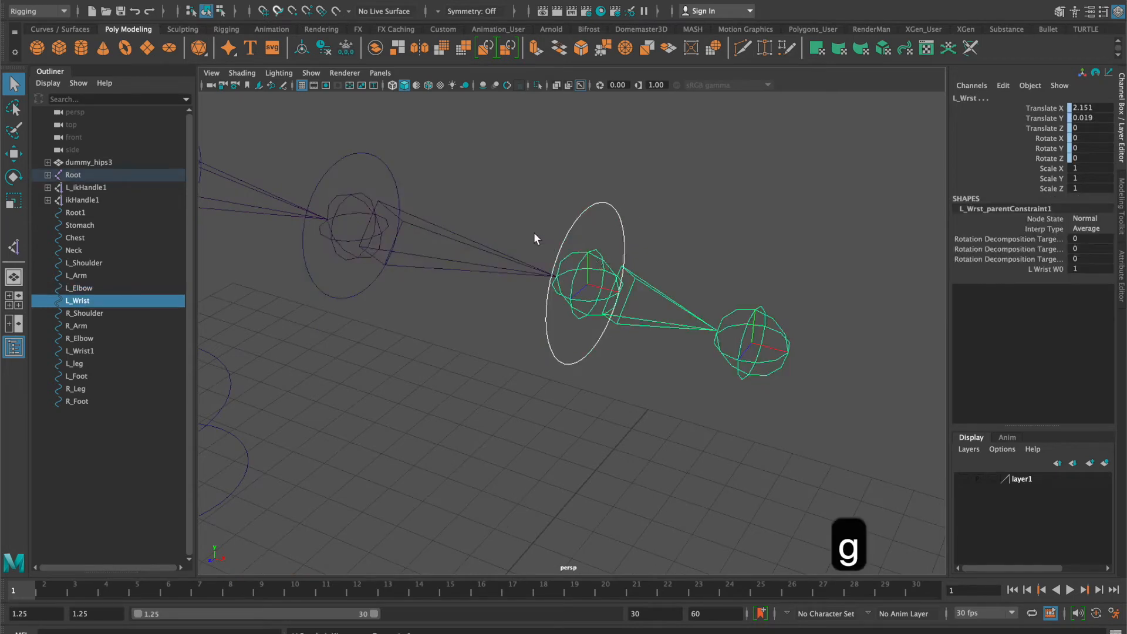
- Parent-constrain the R_Clavicle joint to the R_Shoulder control and the R_Shoulder joint to the R_Arm control
scroll(439, 241, "down", 5)
middle_click_drag(438, 242, 764, 309, "alt")
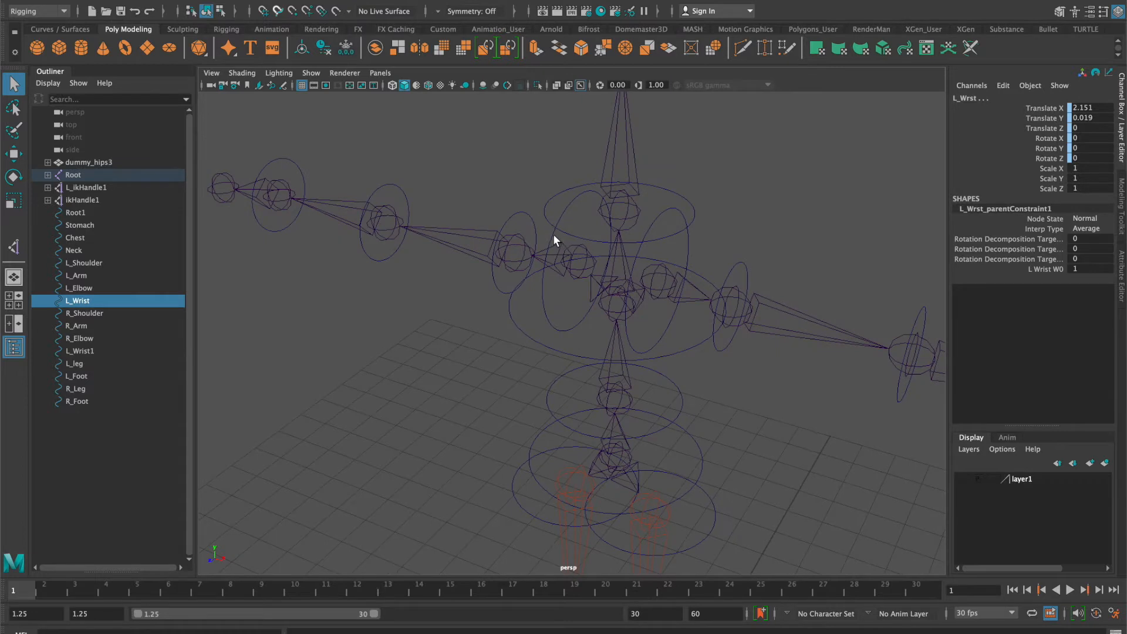
left_click(553, 233)
left_click(576, 253, "shift")
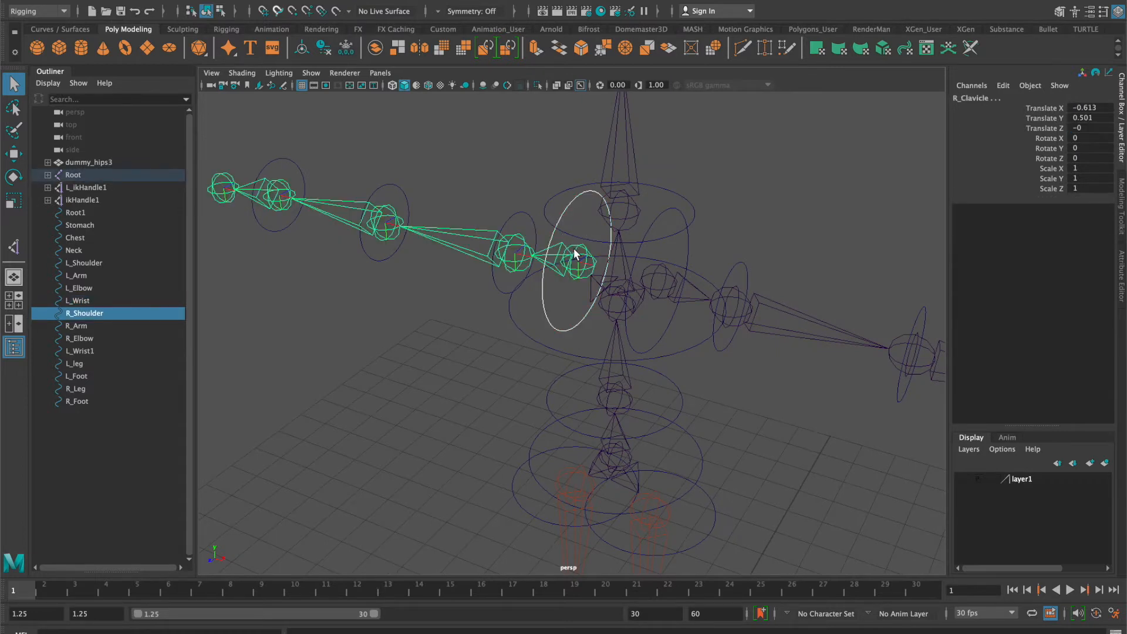
key("g")
left_click(519, 224)
left_click(518, 234, "shift")
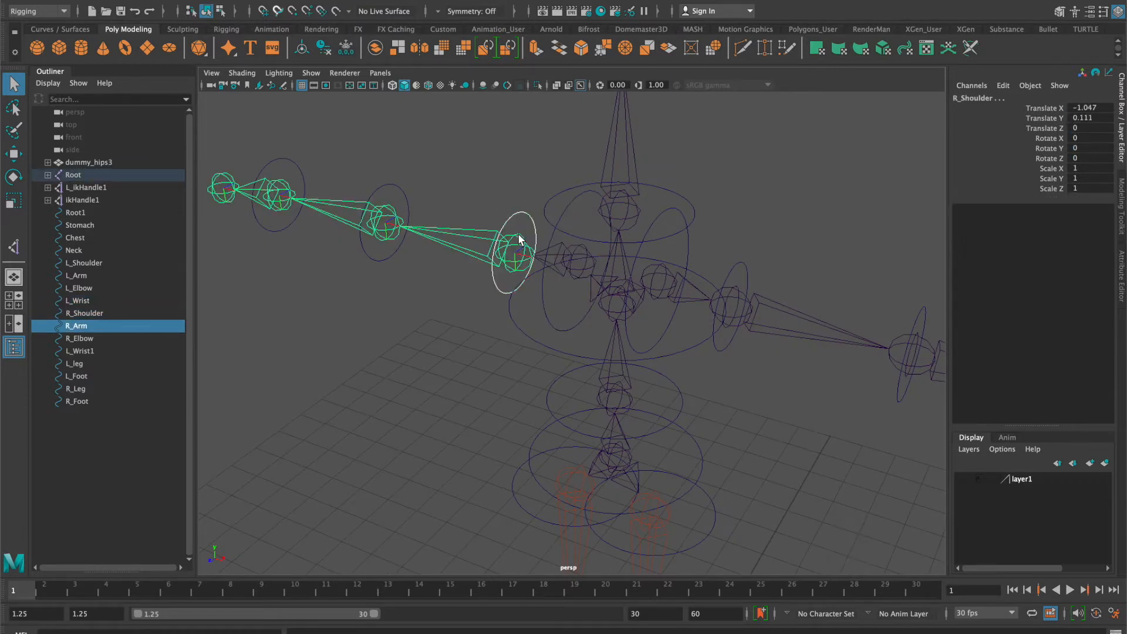
key("g")
- Parent-constrain the R_Elbow joint to the R_Elbow control and the R_Wrst joint to the L_Wrist1 control
left_click(383, 231)
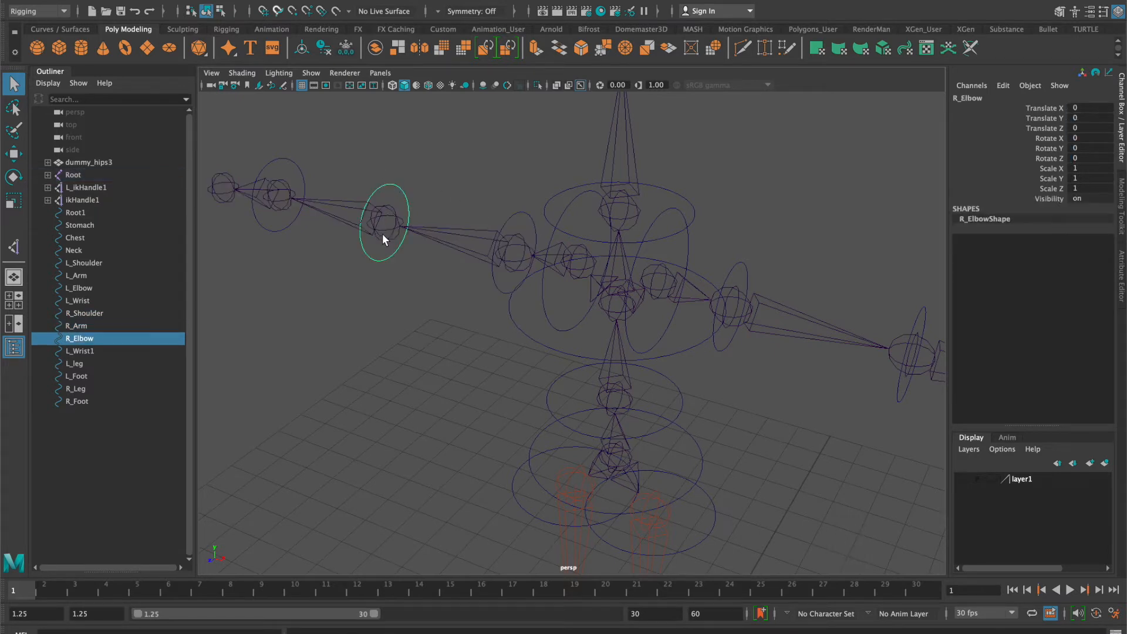
left_click(384, 227, "shift")
key("g")
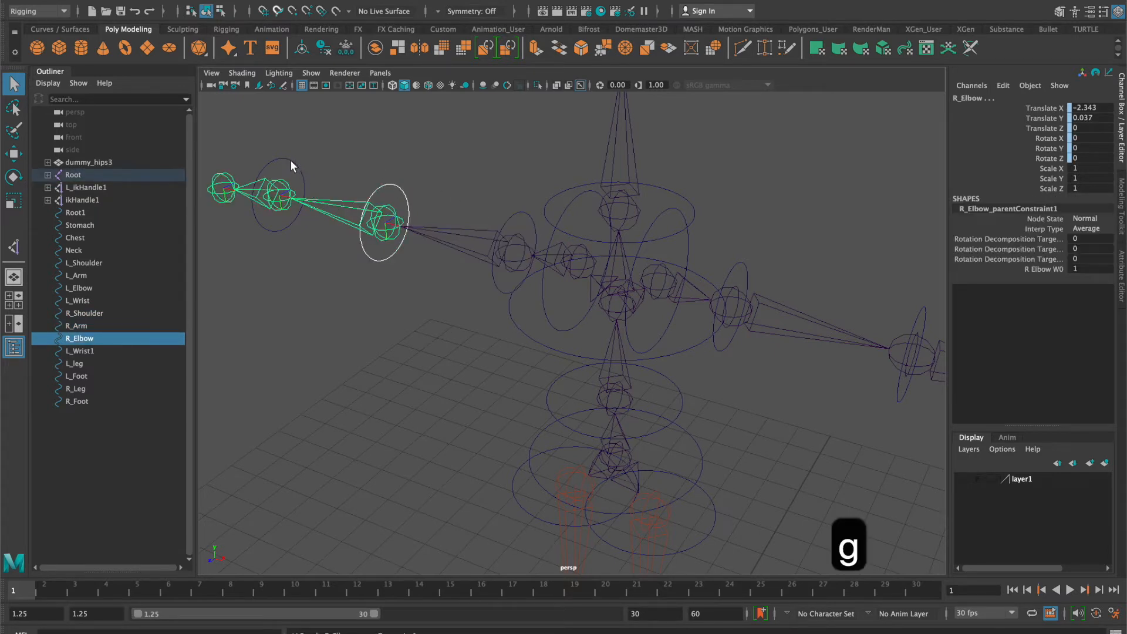
left_click(283, 207)
left_click(280, 202, "shift")
key("g")
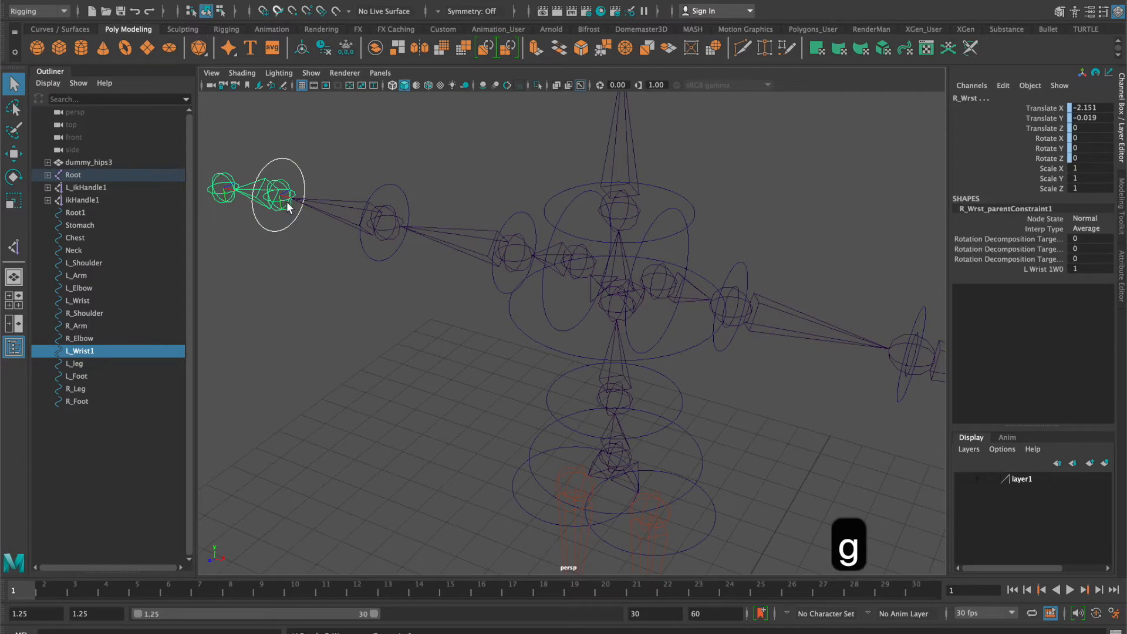
- Parent-constrain the Neck joint to the Neck control curve
left_click(603, 238)
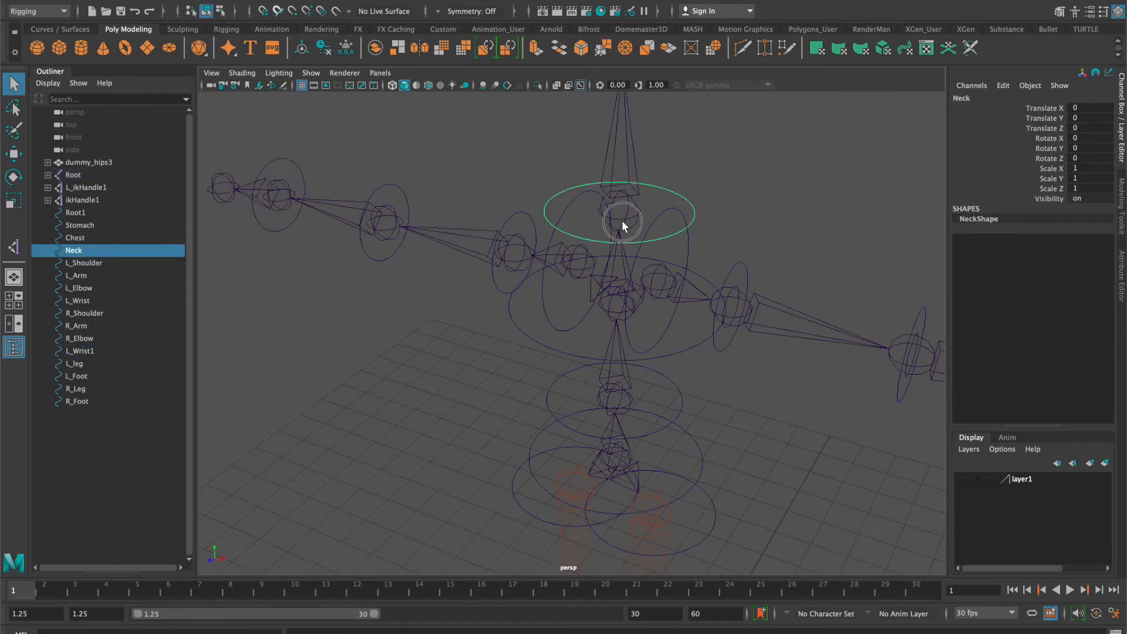
left_click(621, 220, "shift")
key("g")
left_click_drag(623, 227, 661, 353, "alt")
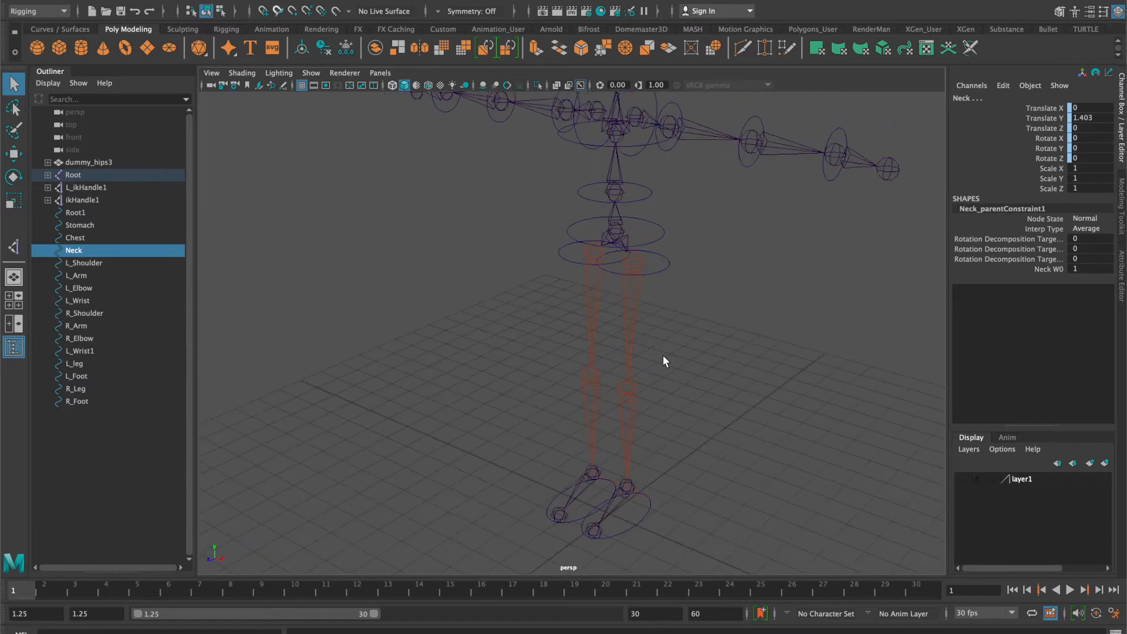
- Try moving the Root1 control curve at the hips away from its place, and undo the moves
left_click(568, 232)
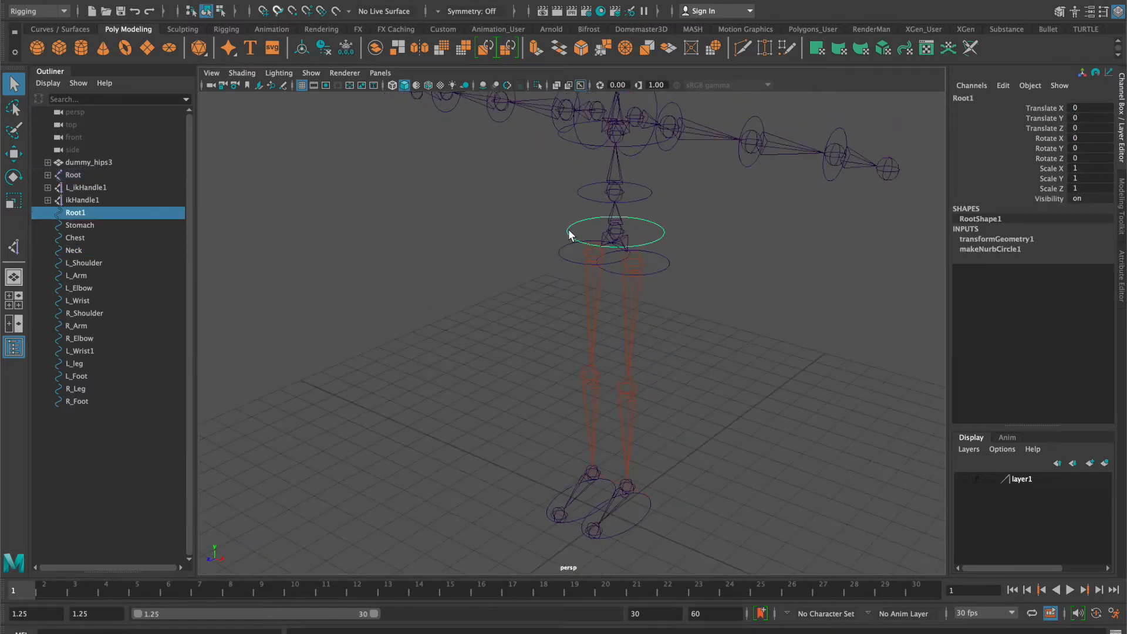
key("w")
left_click_drag(616, 235, 551, 228)
mouse_move(673, 244)
left_mouse_down("alt")
mouse_move(611, 241)
mouse_move(664, 247)
left_mouse_up("alt")
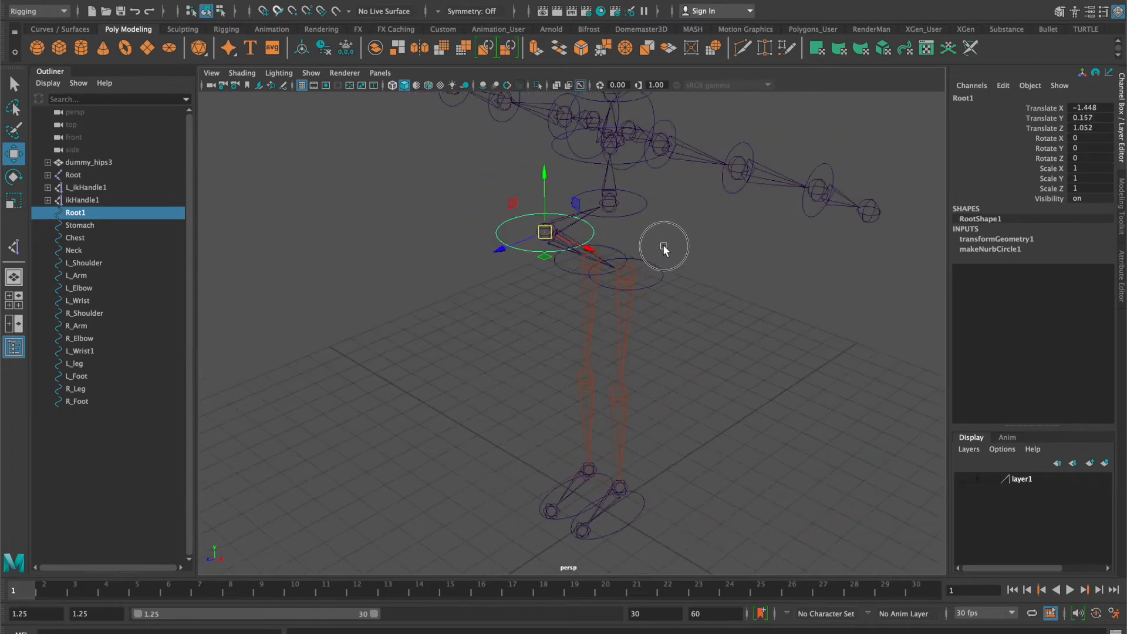
left_click_drag(595, 249, 675, 273)
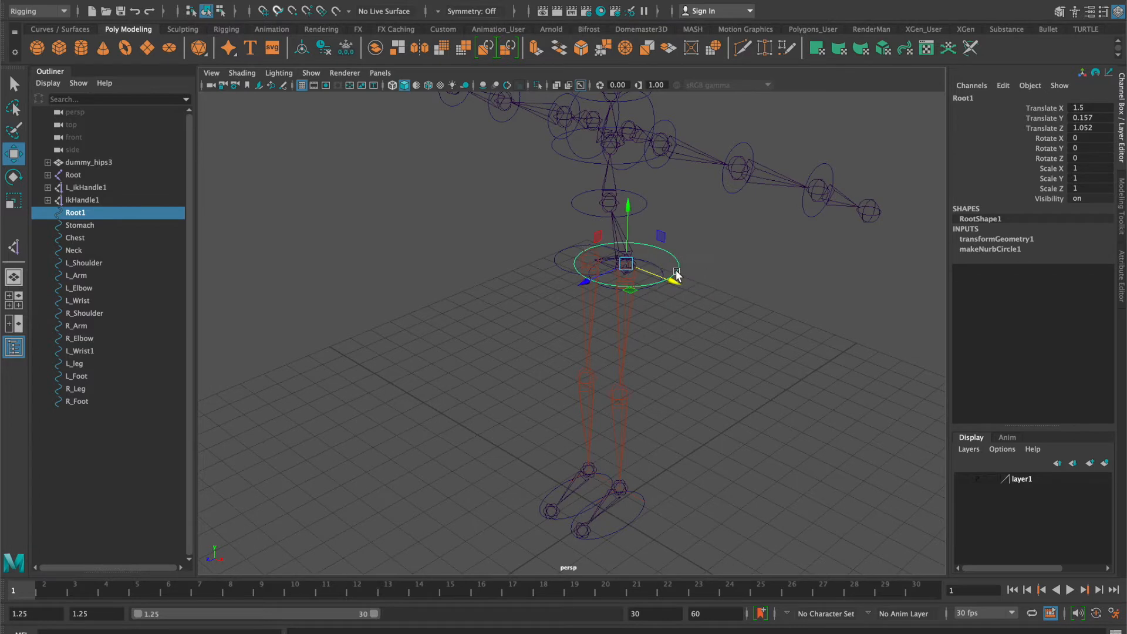
key("super+z")
key("super+z")
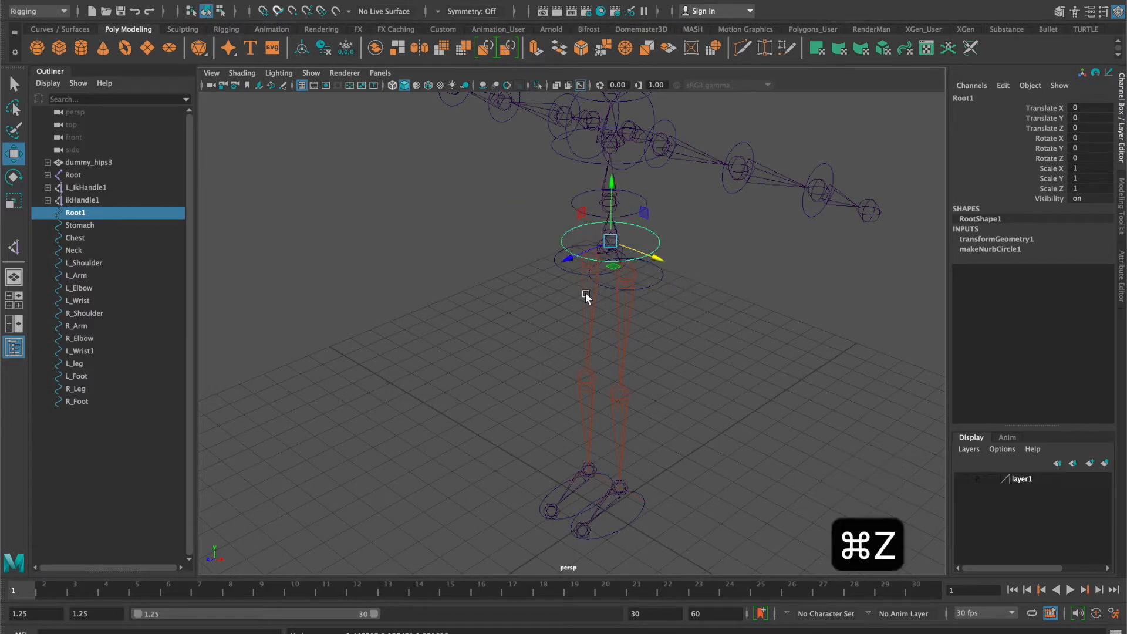
- Try rotating the L_Arm control about Z, undo the rotation and clear the selection
left_click(649, 170)
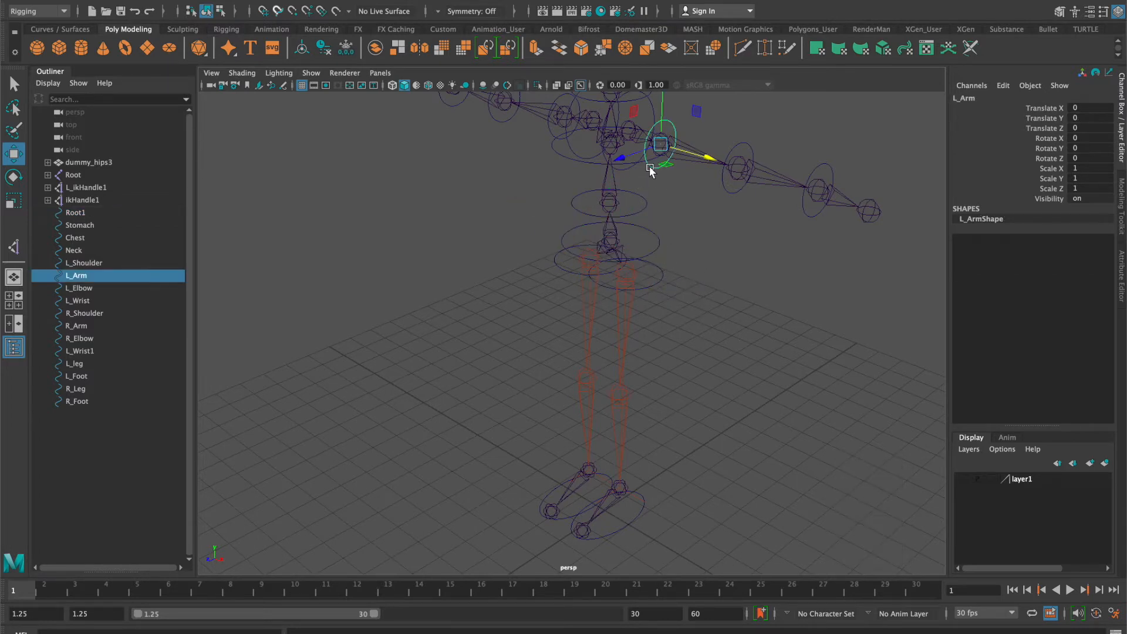
left_click_drag(657, 114, 689, 157)
key("super+z")
key("e")
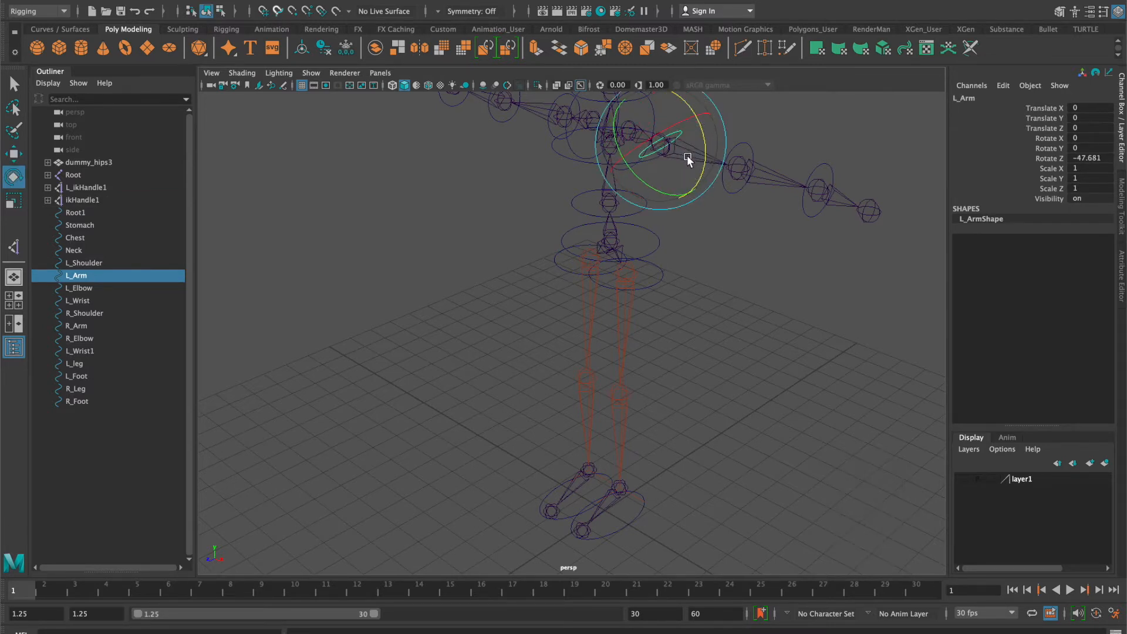
key("super+z")
left_click(715, 249)
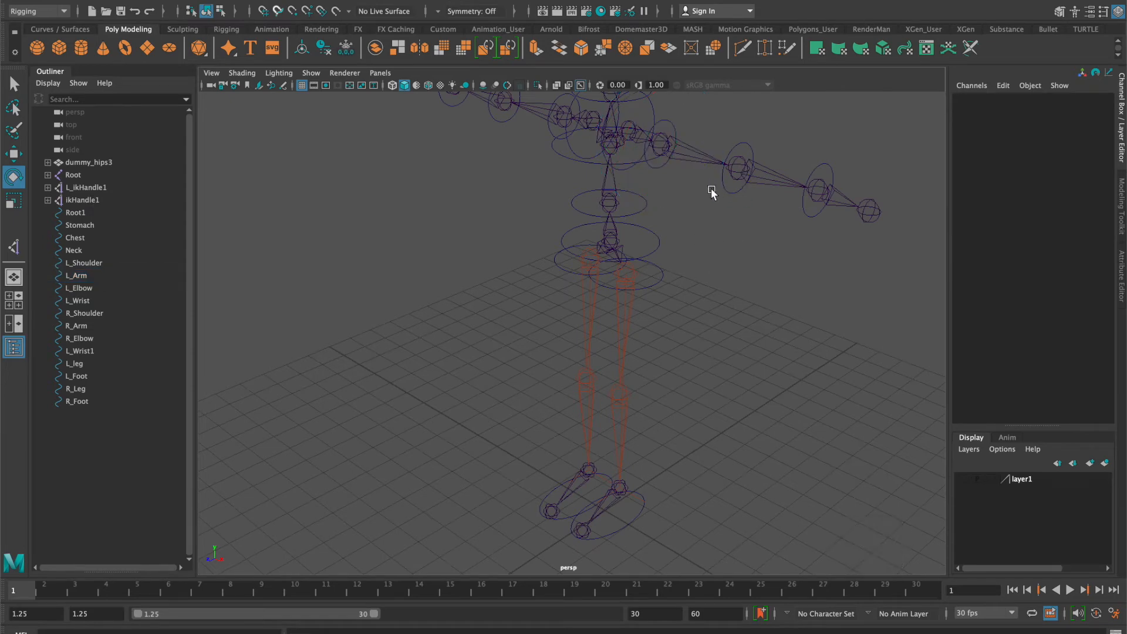
- Parent the L_Wrist control under L_Elbow, and L_Elbow under L_Arm
left_click_drag(694, 226, 653, 323, "alt")
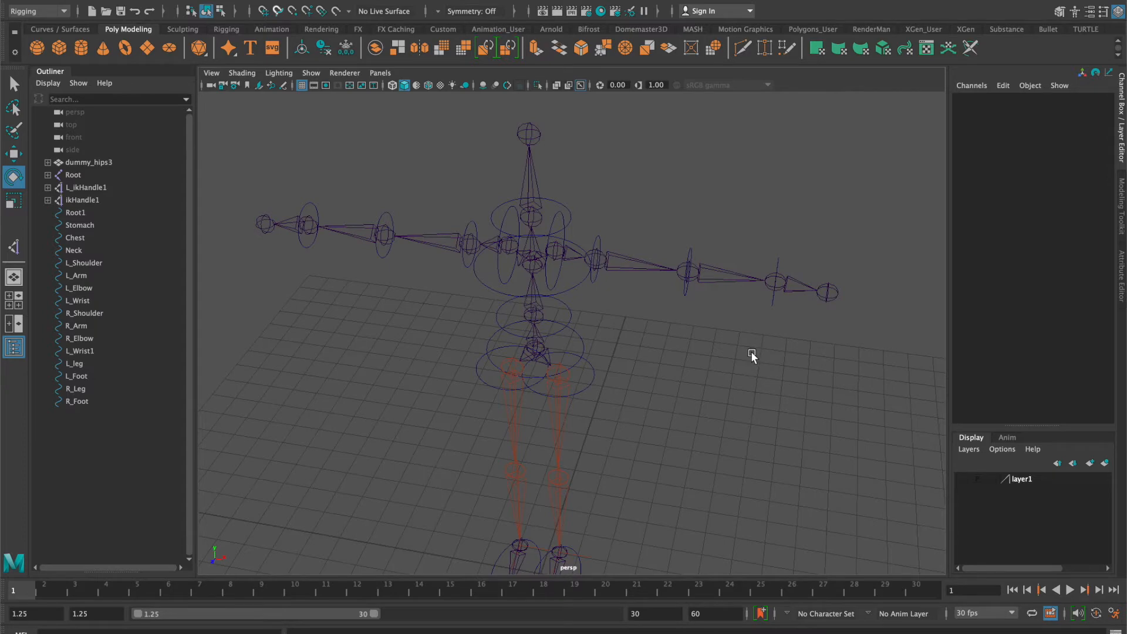
scroll(752, 351, "up", 6)
scroll(714, 345, "down", 3)
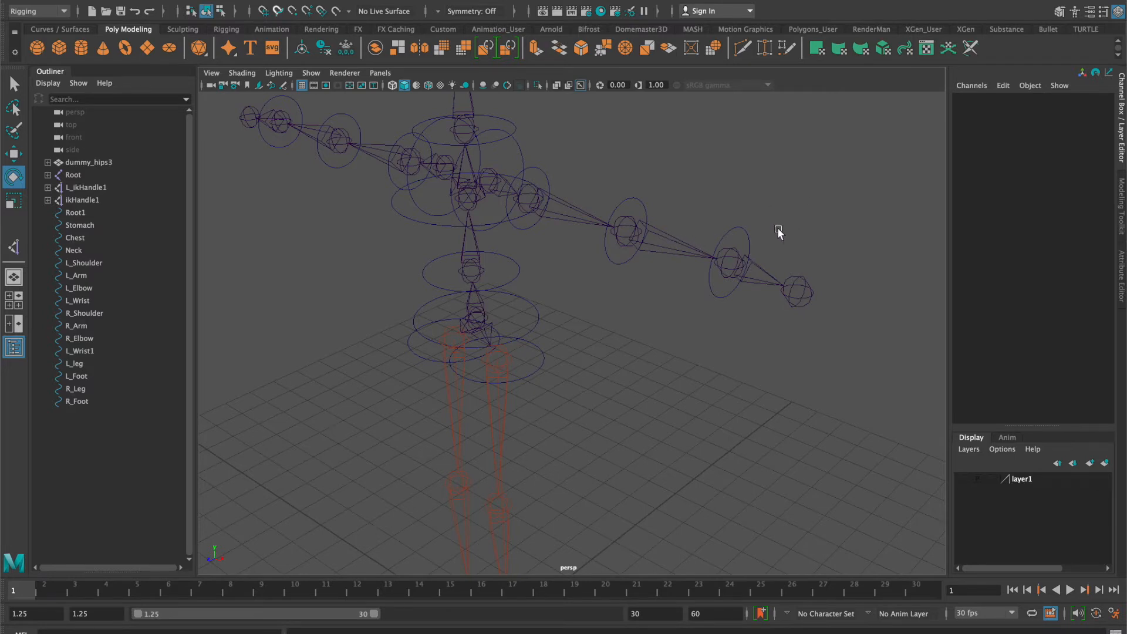
left_click(738, 228)
key("q")
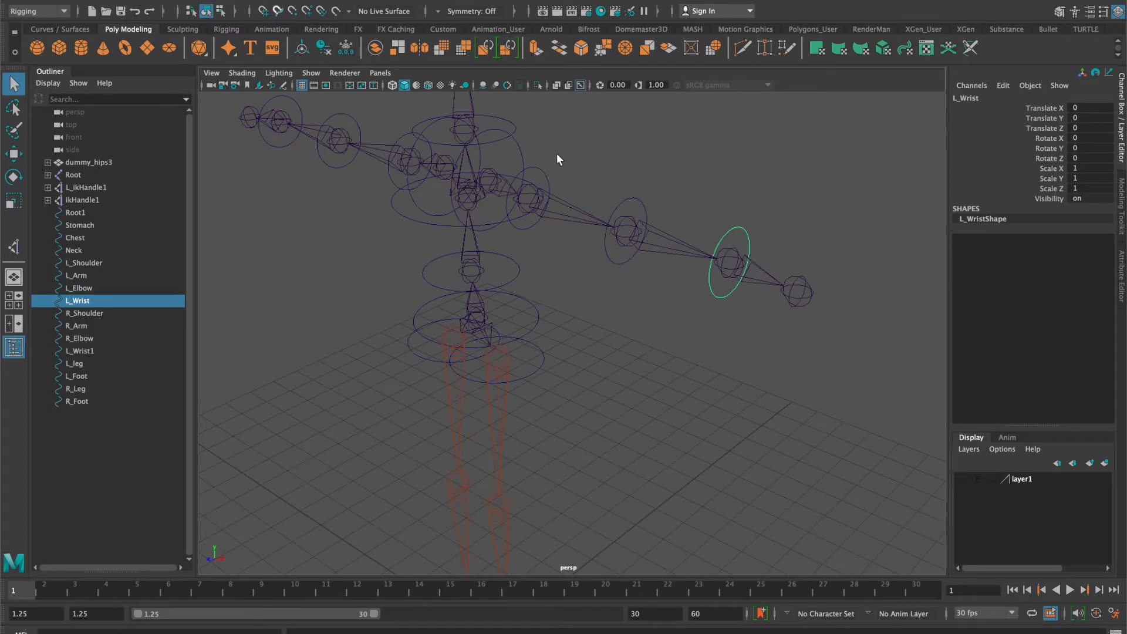
left_click(625, 200, "shift")
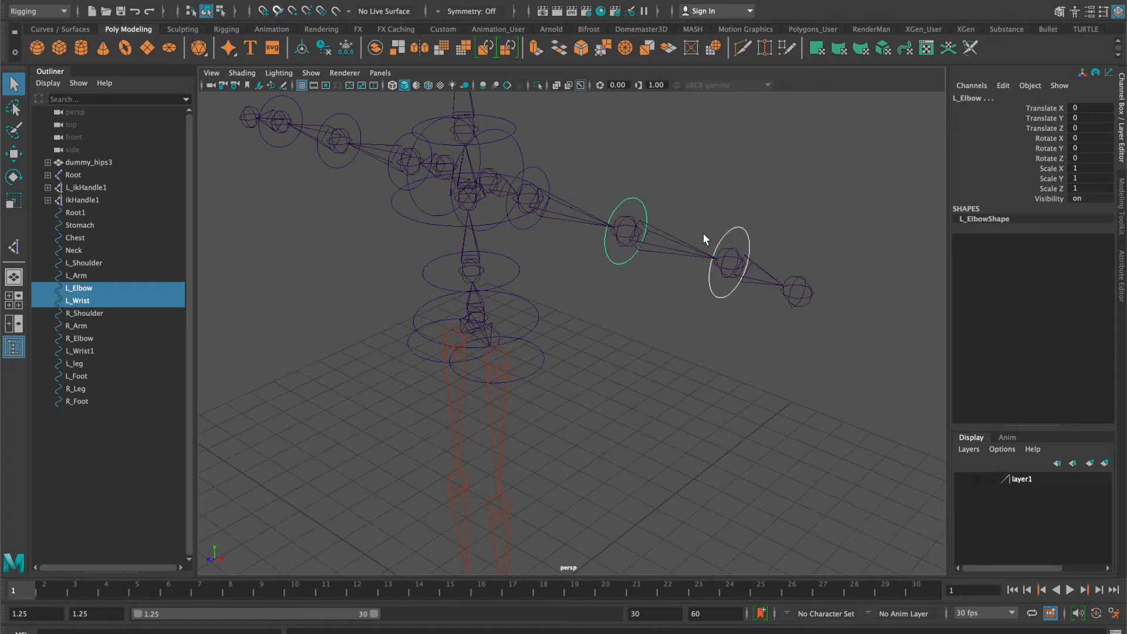
key("p")
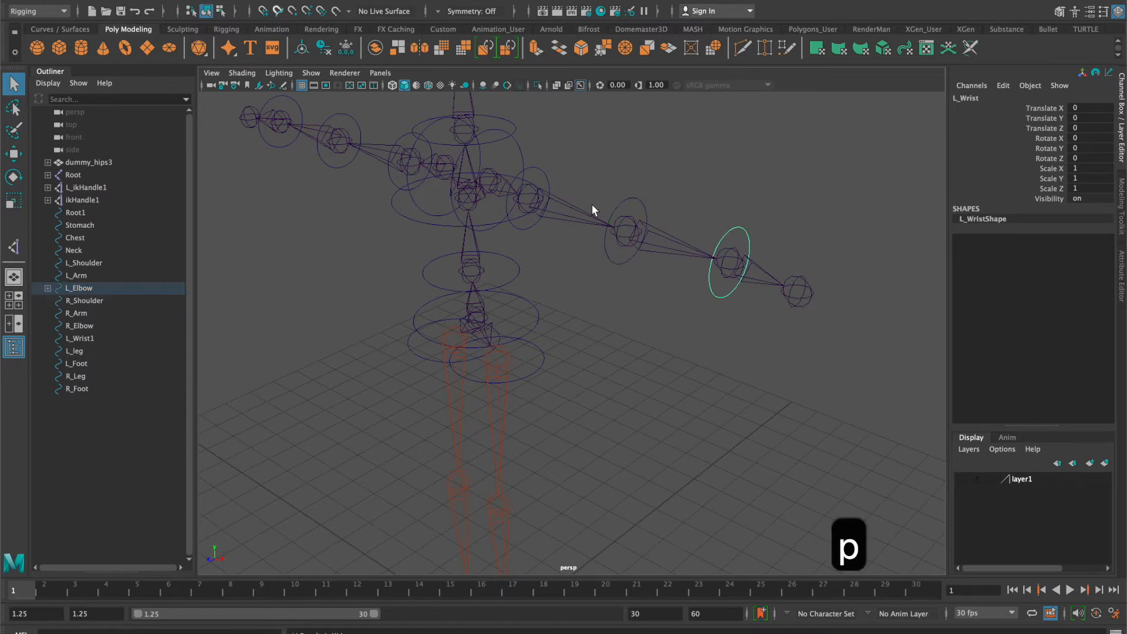
left_click(625, 220)
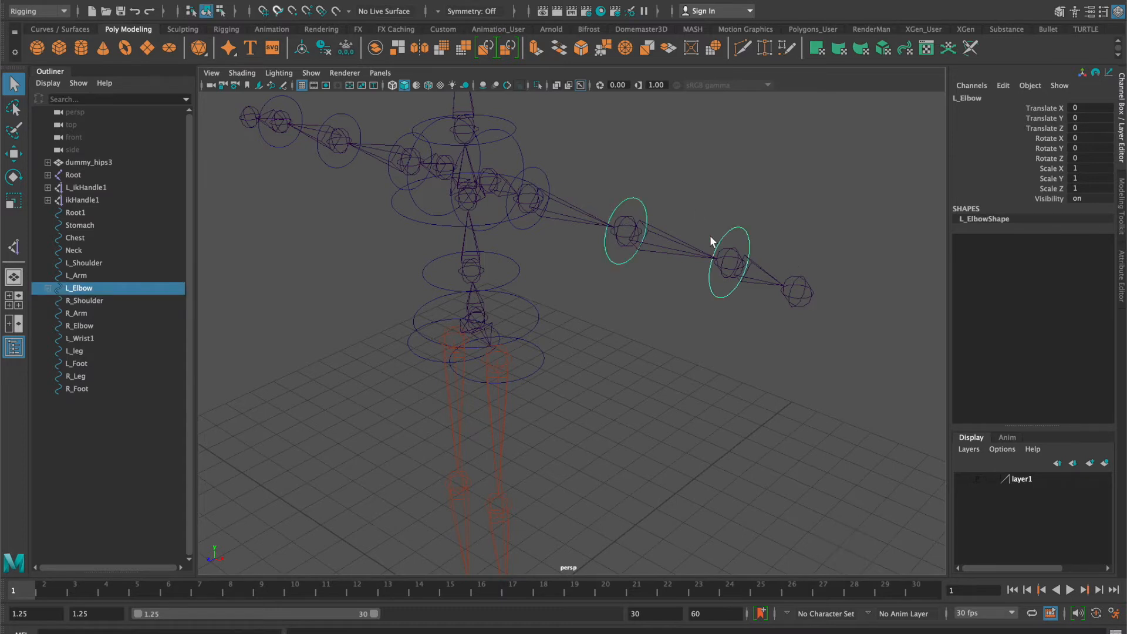
left_click(546, 176, "shift")
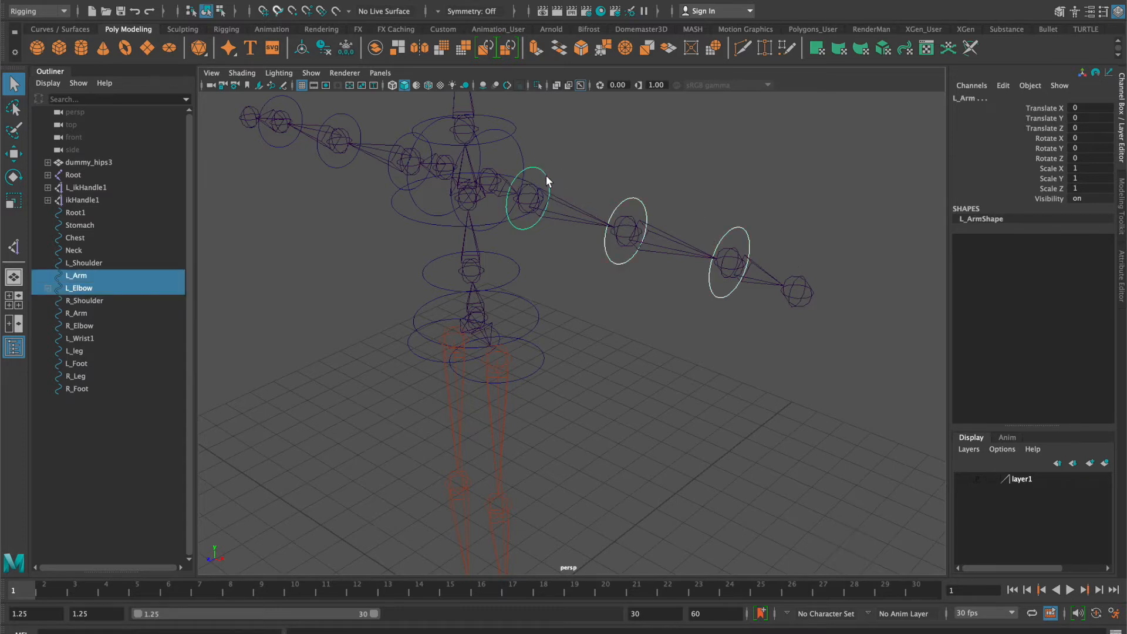
key("p")
- Test the left arm hierarchy by rotating the L_Arm control downward about Z, and undo the rotation
left_click(543, 172)
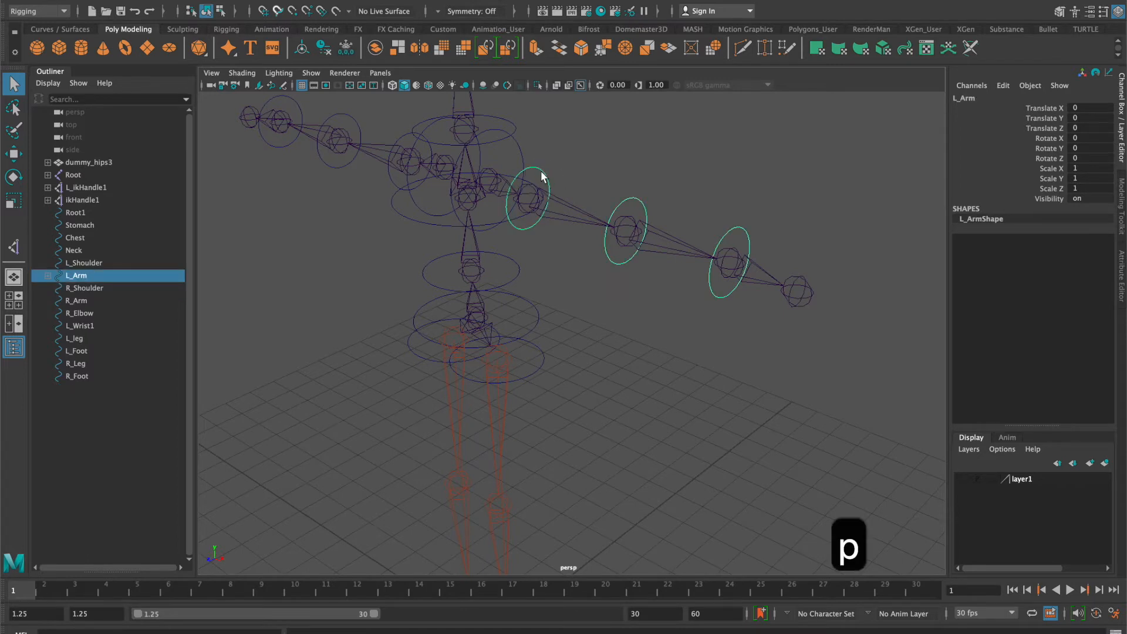
key("e")
left_click_drag(552, 167, 570, 243)
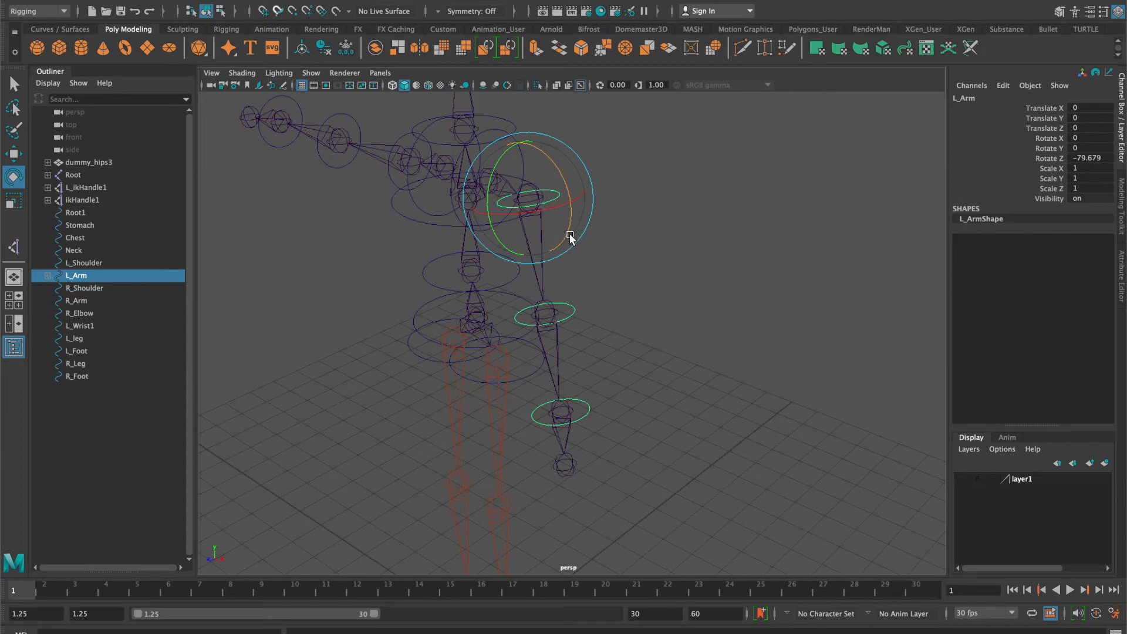
key("super+z")
- Parent the L_Arm control under L_Shoulder, and L_Shoulder under Chest
left_click_drag(606, 243, 667, 319, "alt")
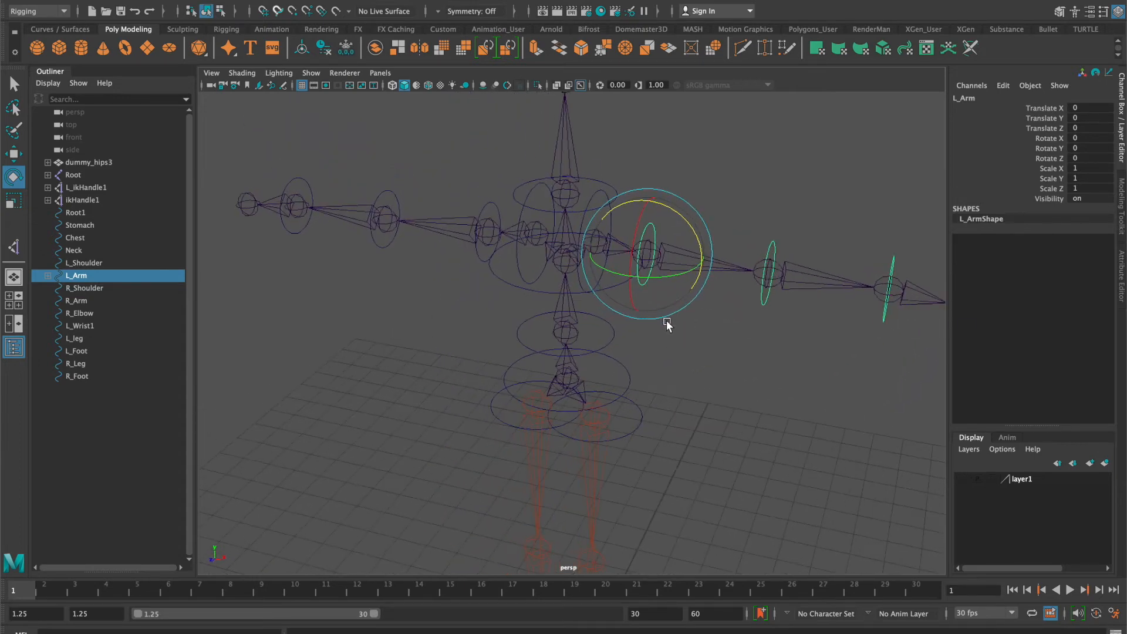
key("q")
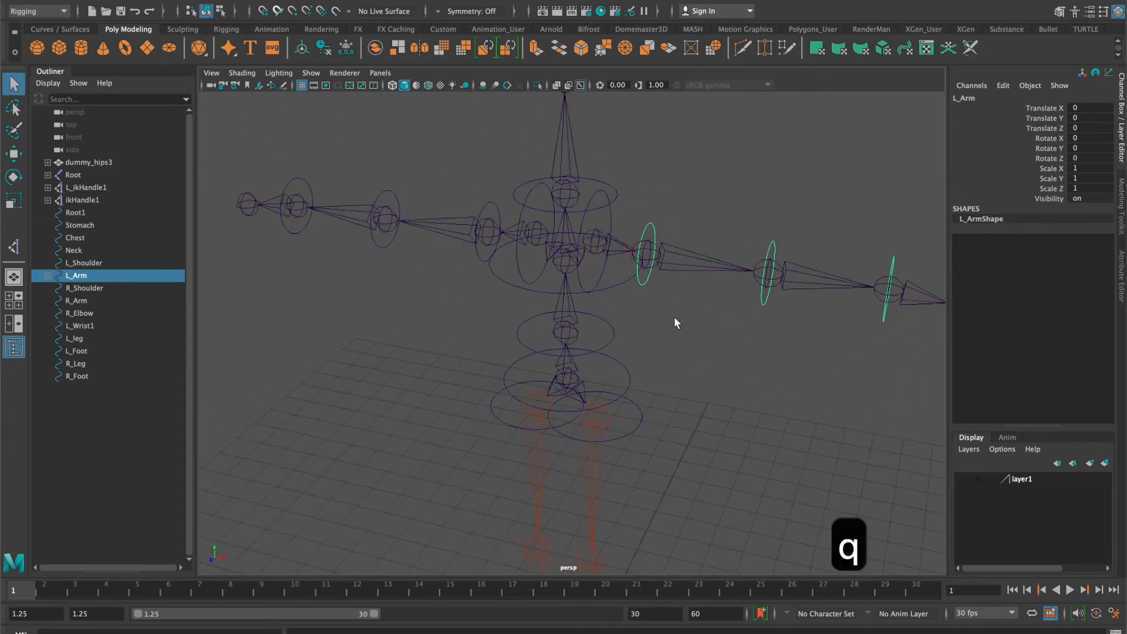
left_click(611, 211, "shift")
key("p")
left_click(611, 211)
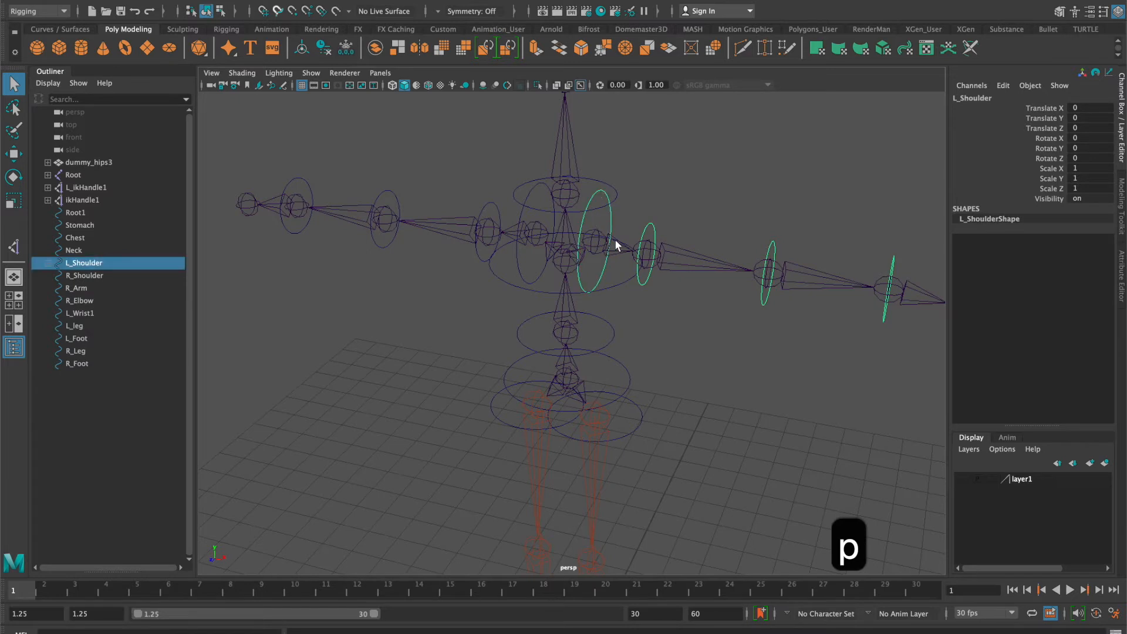
left_click(625, 279, "shift")
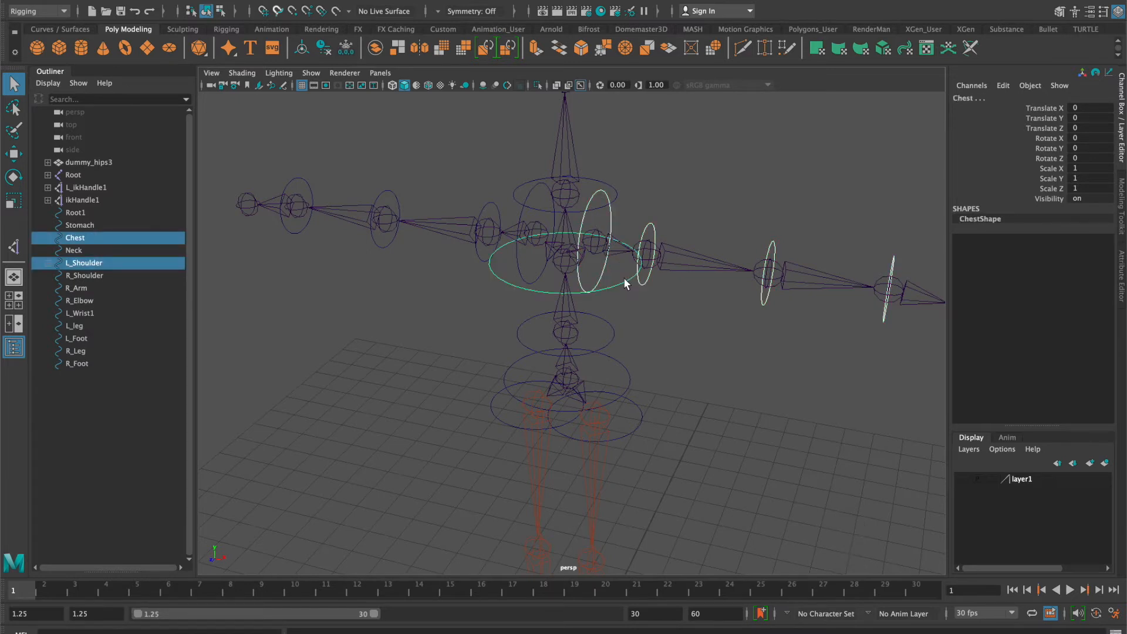
key("p")
- Parent the Chest control under Stomach, and Stomach under Root1
left_click(614, 327, "shift")
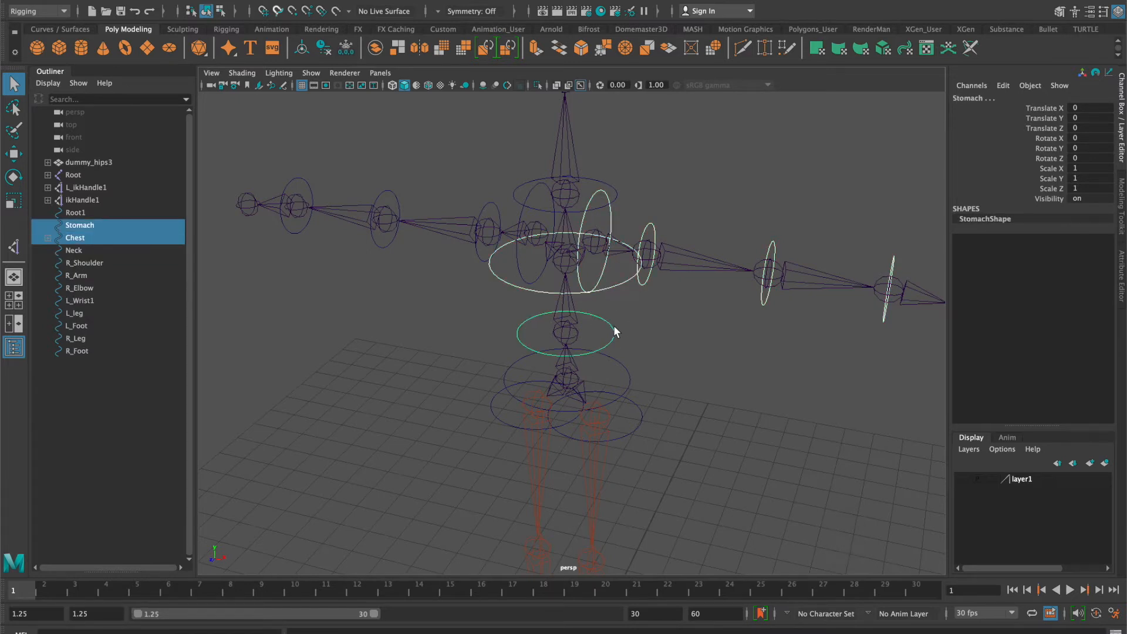
key("p")
left_click(610, 343)
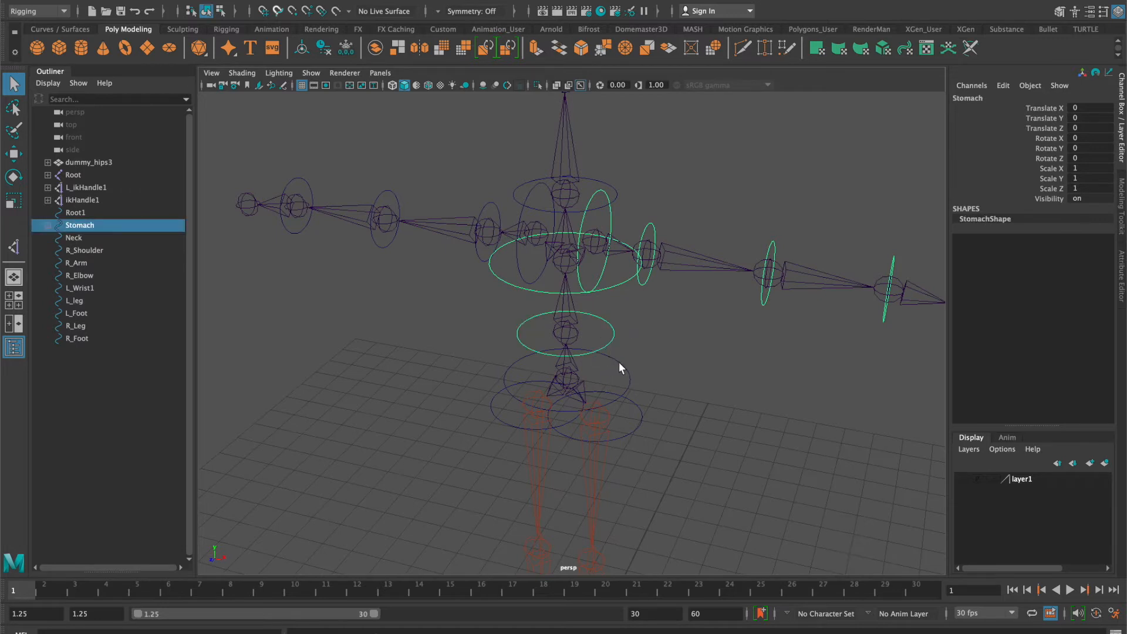
left_click(619, 362, "shift")
key("p")
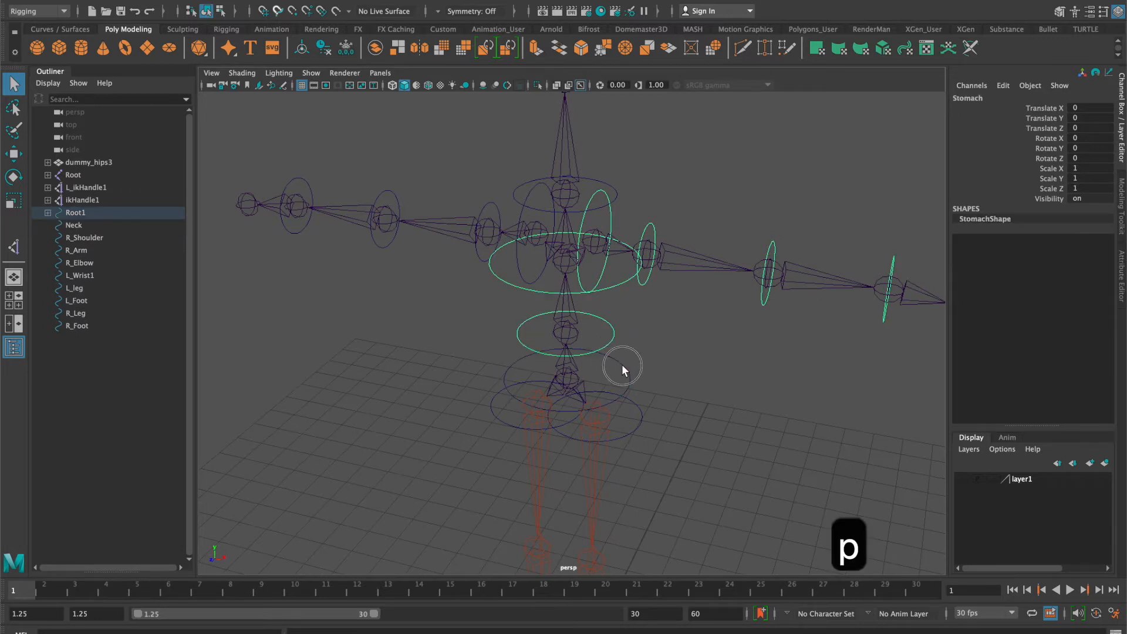
left_click(621, 363)
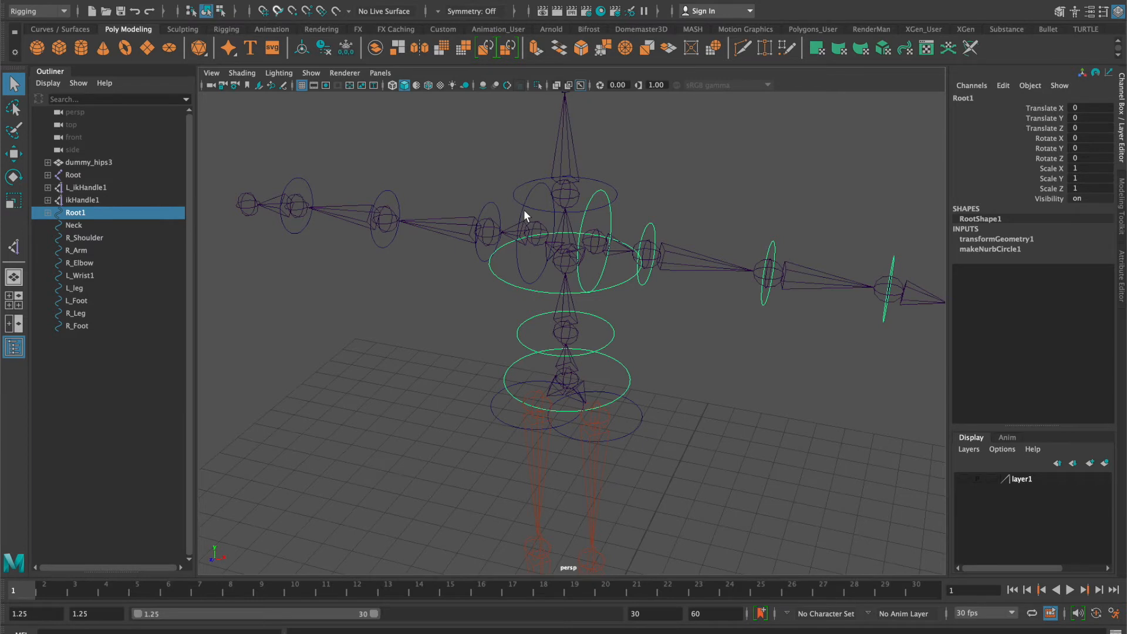
- Parent the L_Wrist1 control under R_Elbow, and R_Elbow under R_Arm
left_click(305, 232)
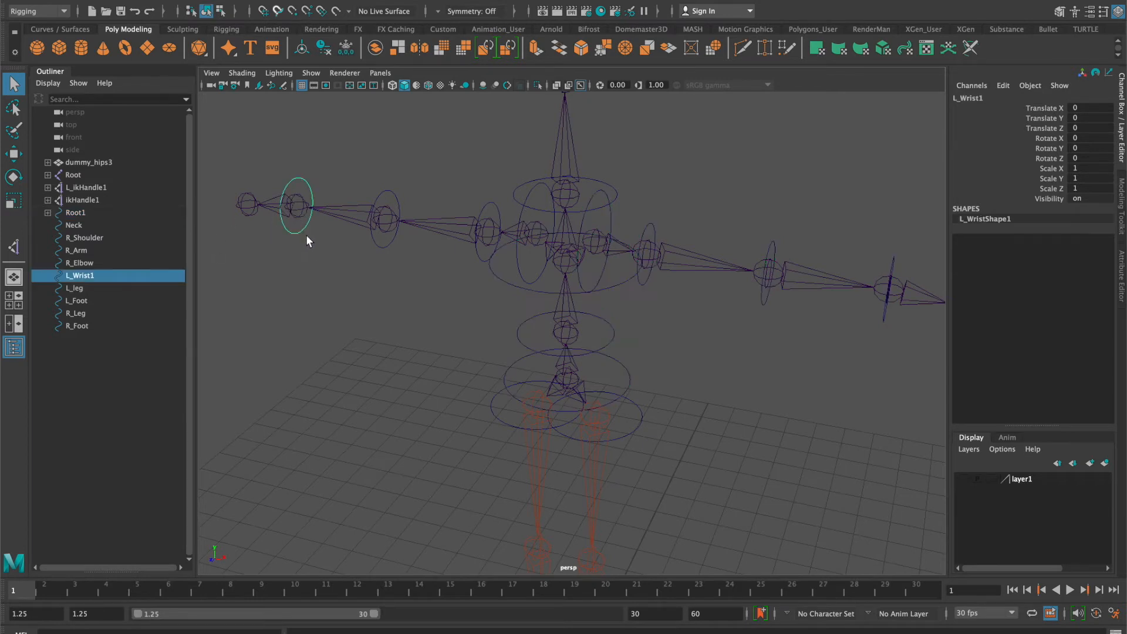
left_click(390, 242, "shift")
key("p")
left_click(389, 242)
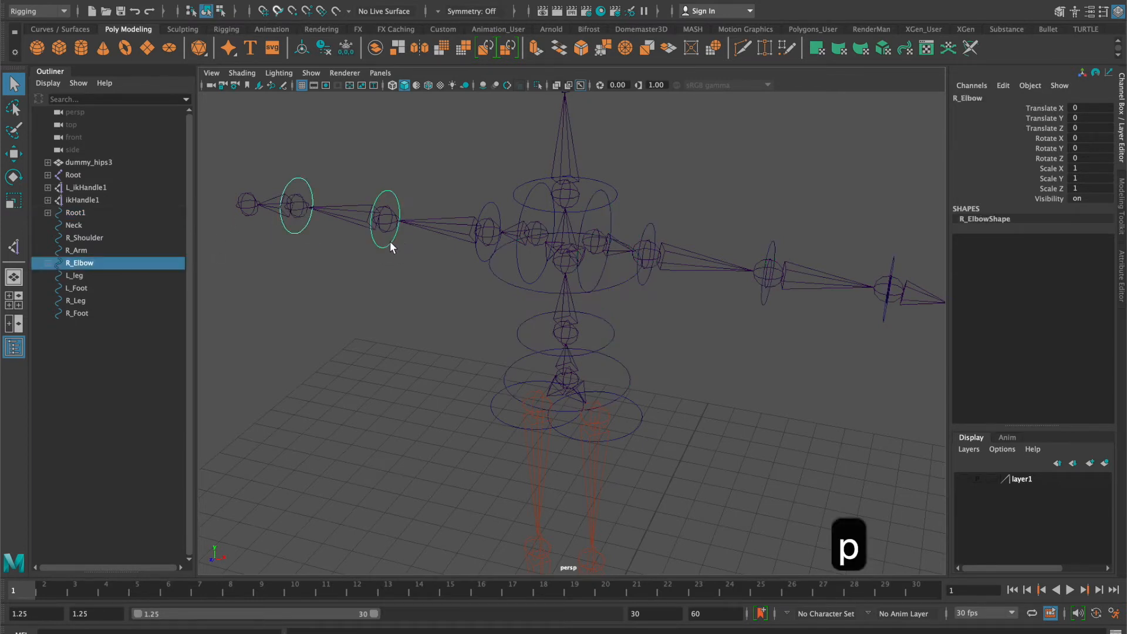
left_click(485, 260, "shift")
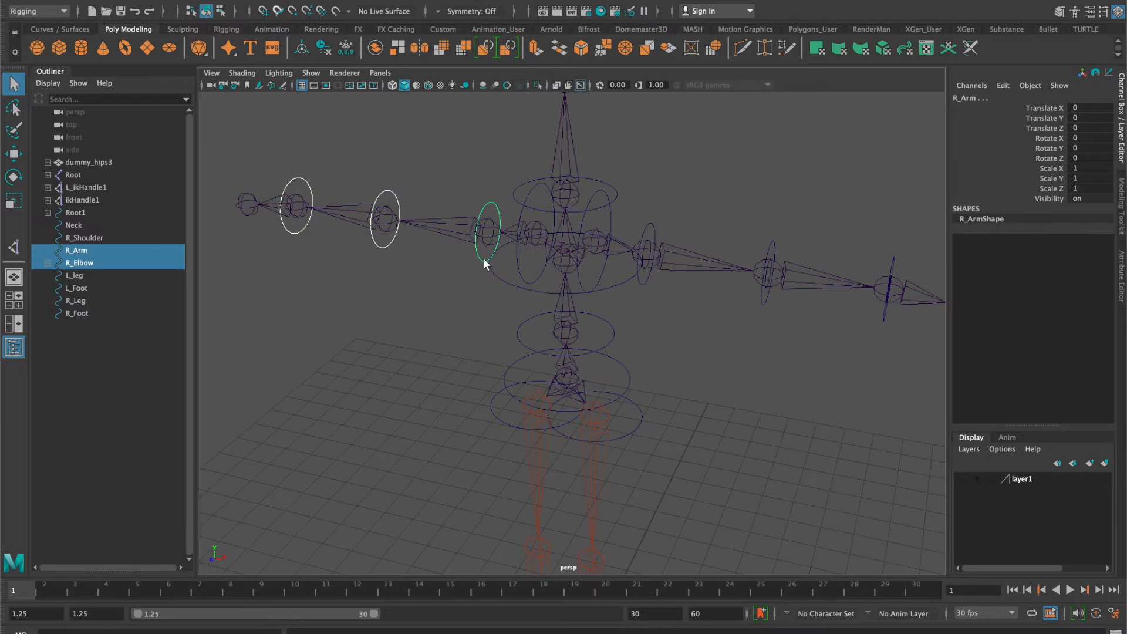
key("p")
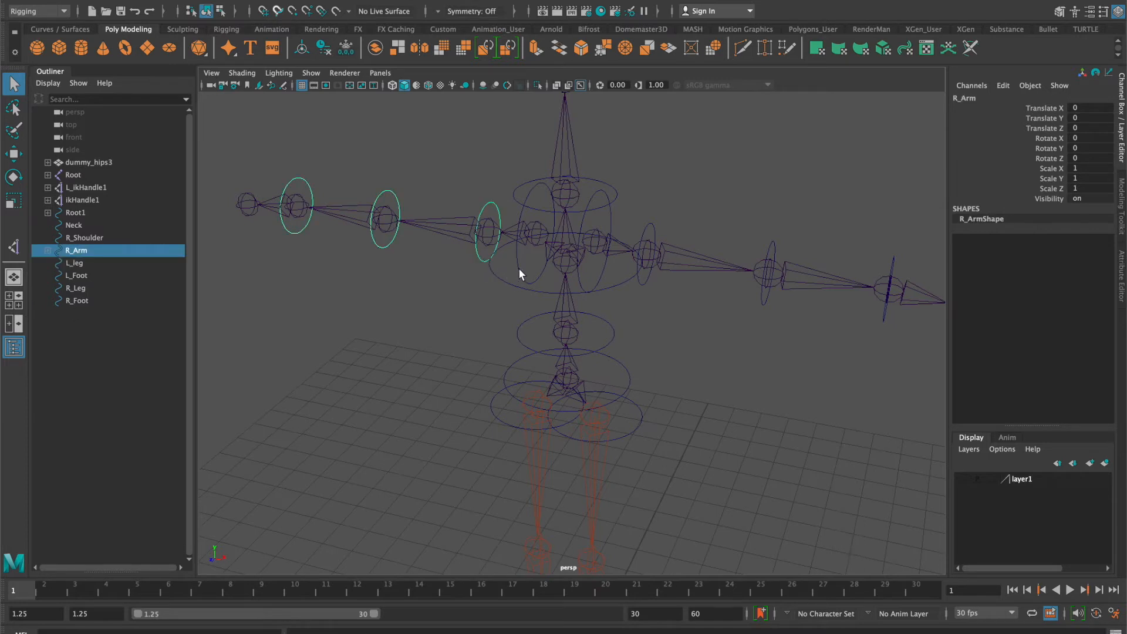
- Parent the R_Arm control under R_Shoulder and R_Shoulder under Chest, and select Root1 to check the hierarchy
left_click(520, 270, "shift")
key("p")
left_click(530, 286)
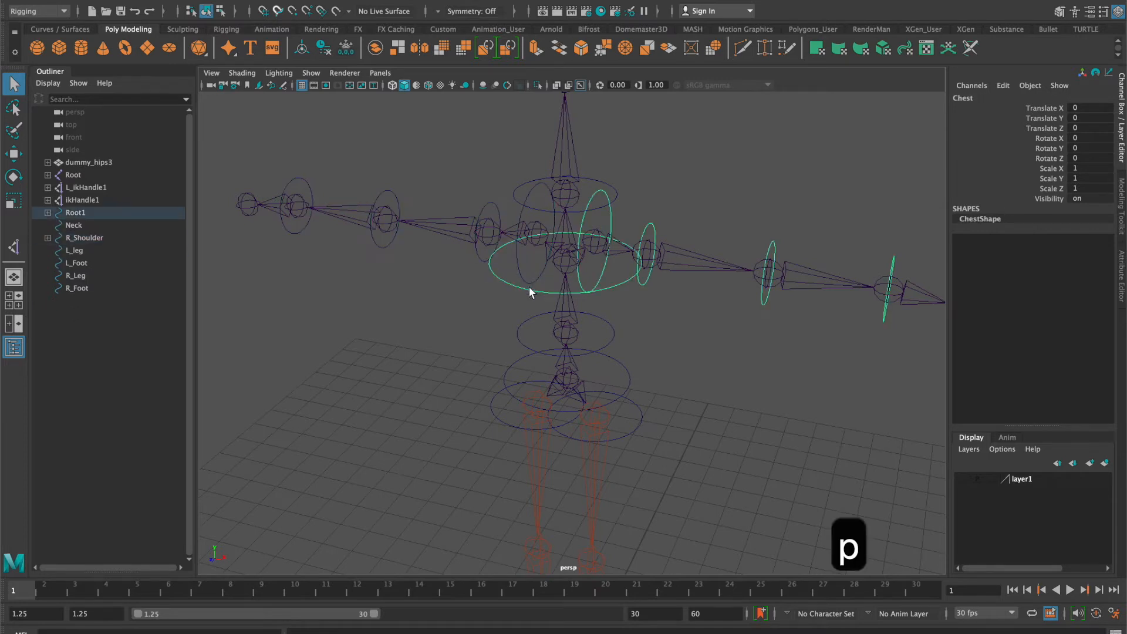
left_click(534, 277)
left_click(533, 286, "shift")
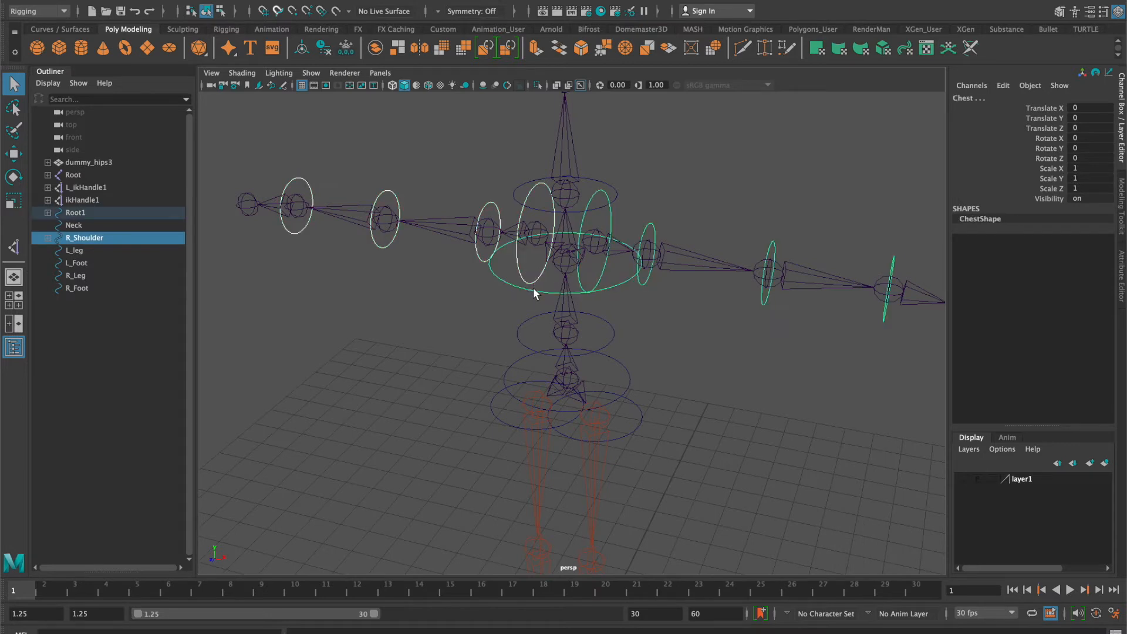
key("p")
left_click(546, 352)
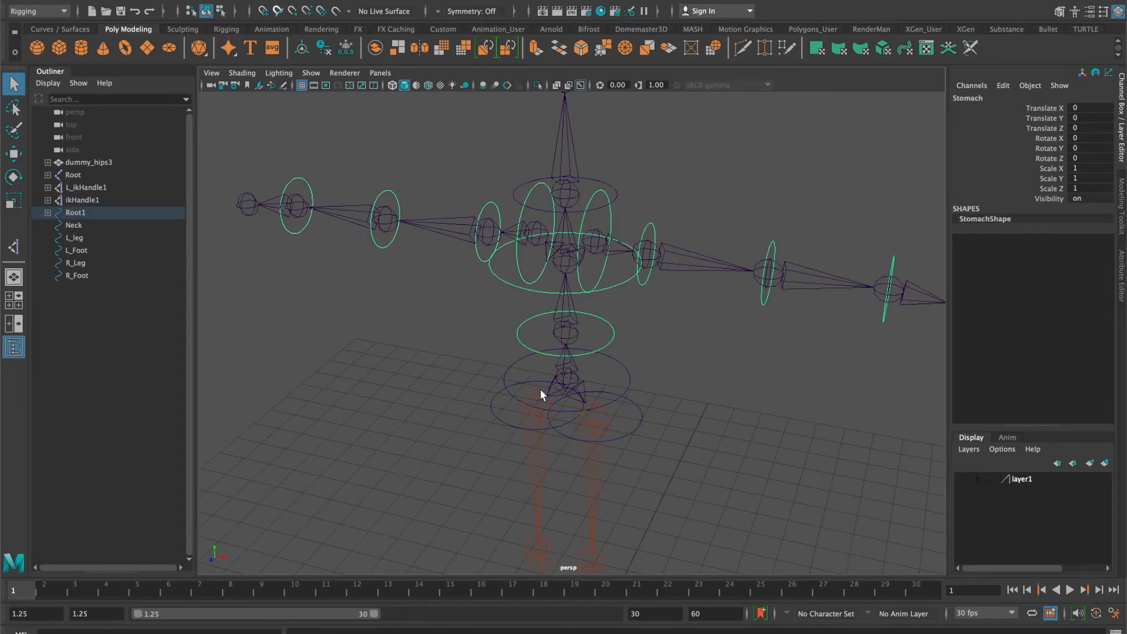
left_click(505, 382)
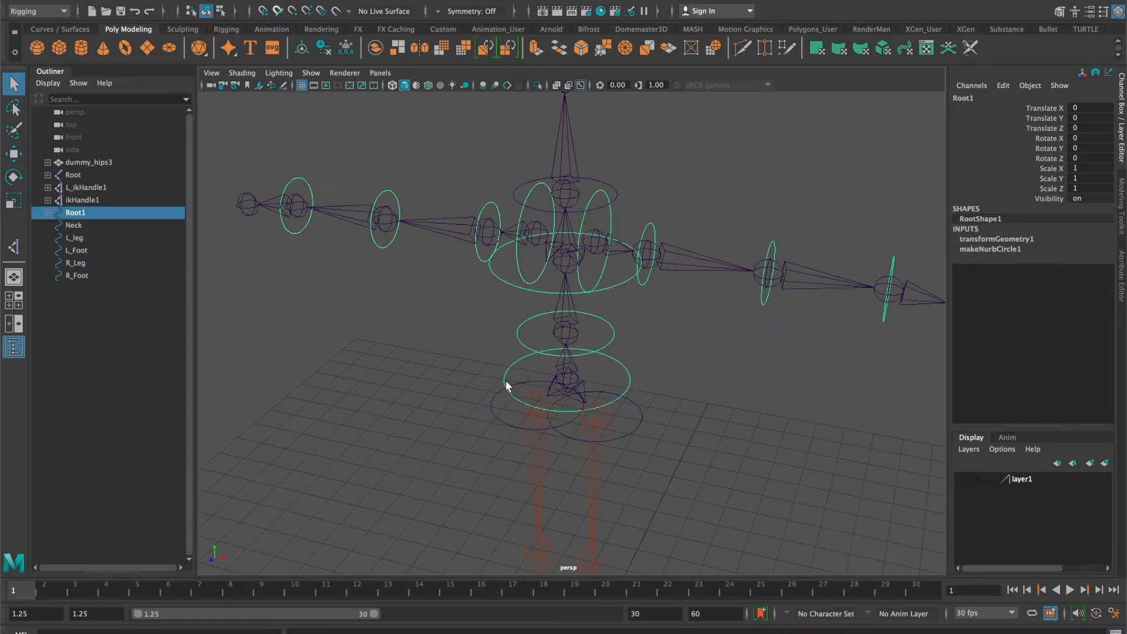
- Parent the Neck control curve under the Chest control
left_click(577, 212)
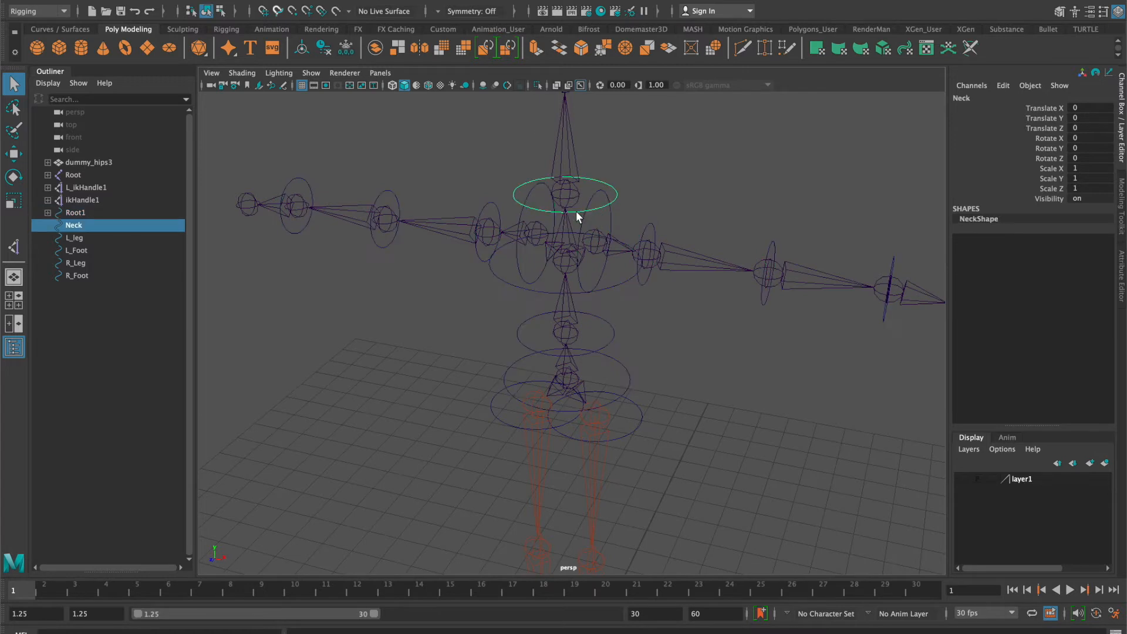
left_click(576, 291, "shift")
key("p")
- Parent the L_leg and R_Leg control curves under the Root1 control
middle_click_drag(723, 423, 695, 232, "alt")
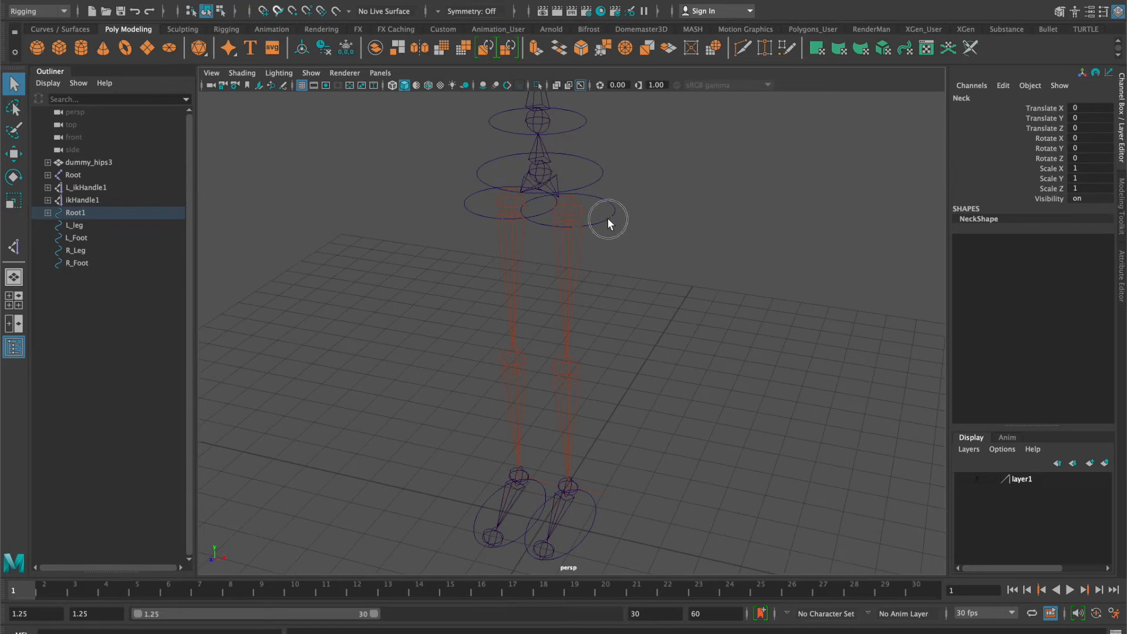
left_click(609, 223)
left_click(597, 186, "shift")
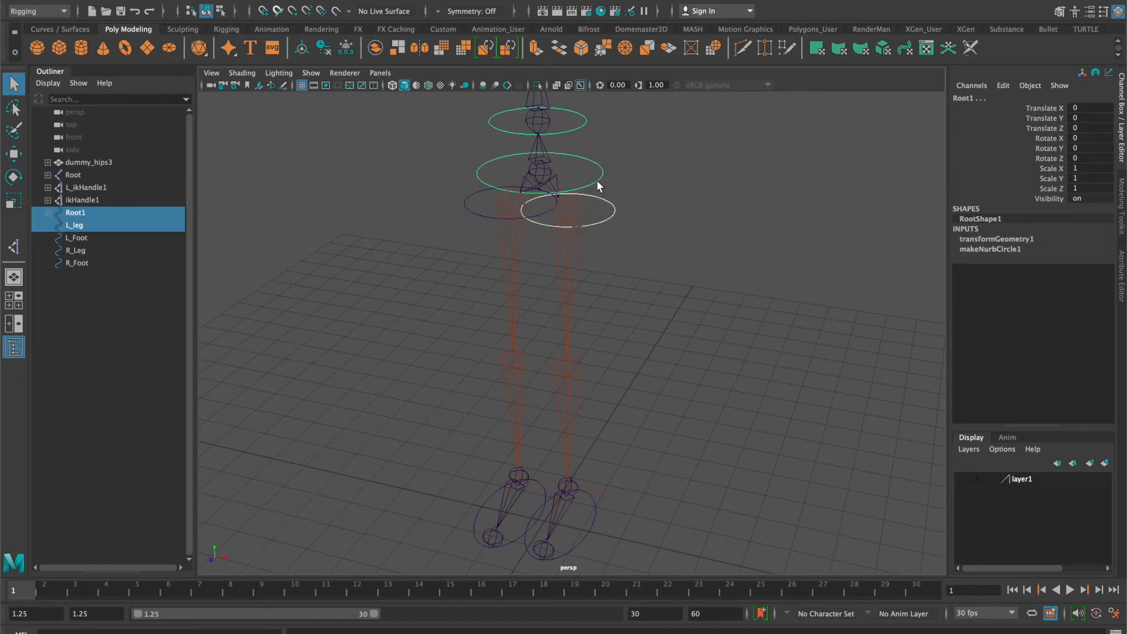
key("p")
left_click(485, 219)
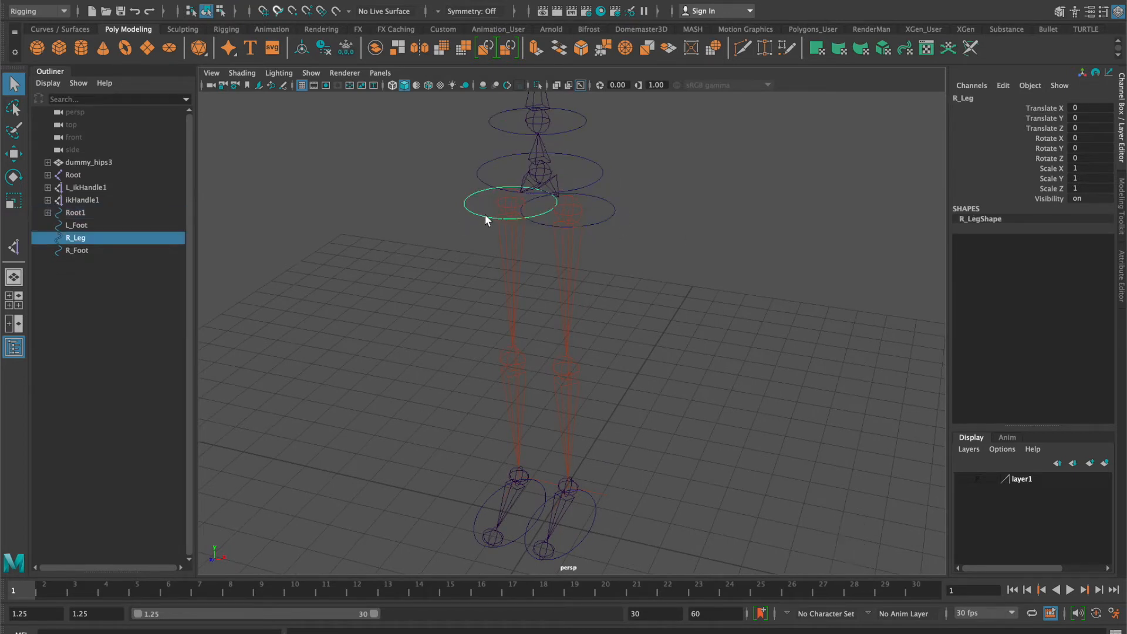
left_click(485, 162, "shift")
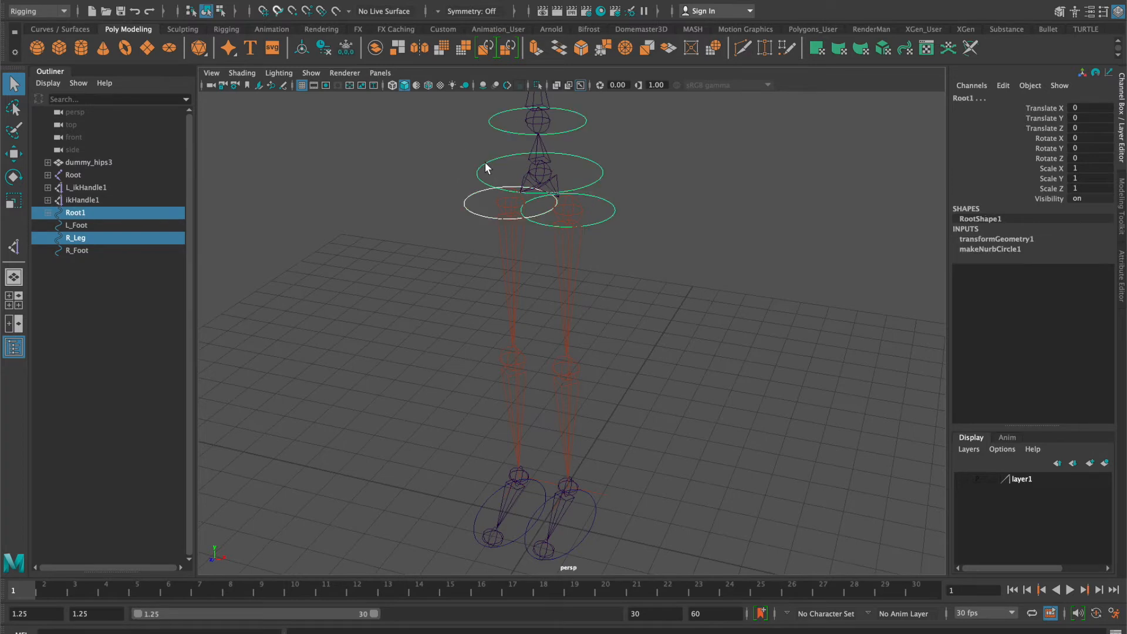
key("p")
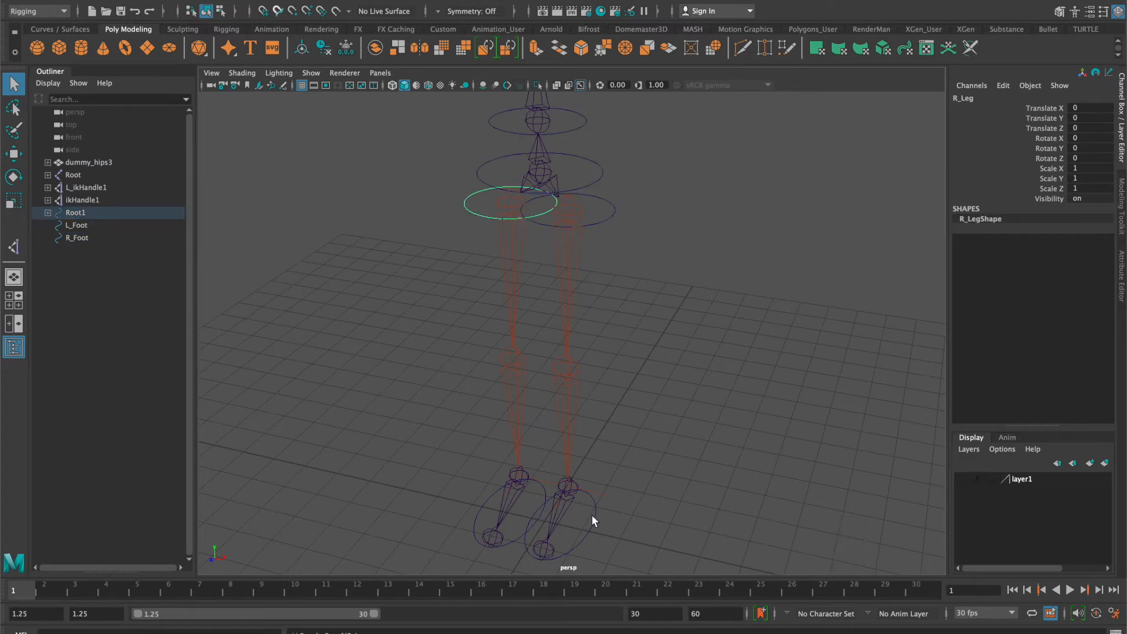
- Parent the L_Foot control under L_leg, and the R_Foot control under R_Leg
left_click(593, 514)
left_click(608, 220, "shift")
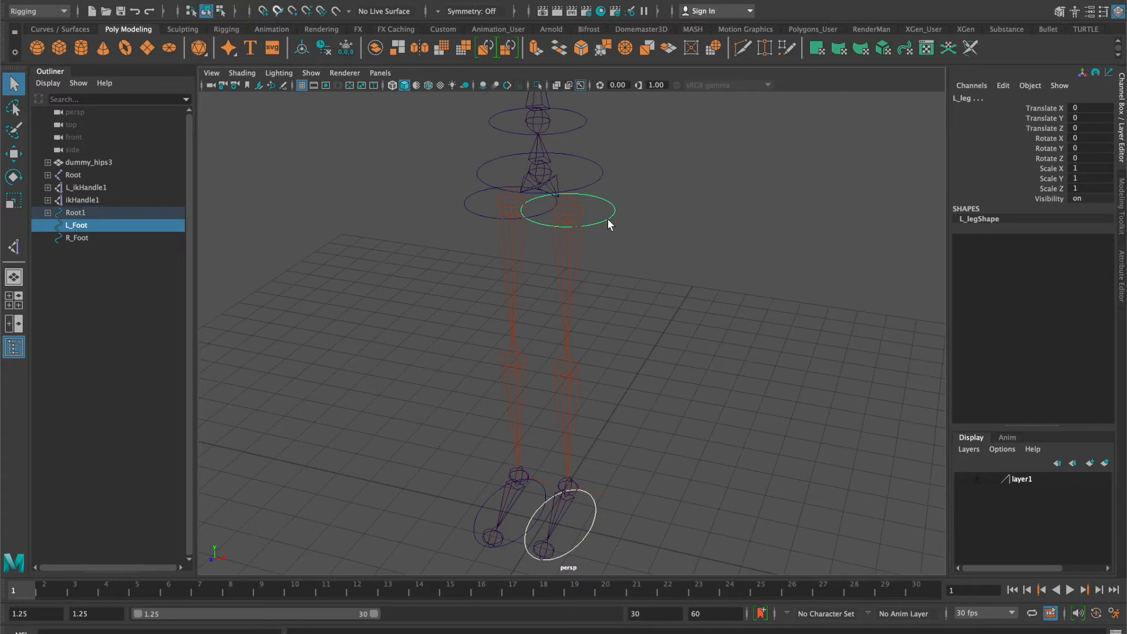
key("p")
left_click(486, 511)
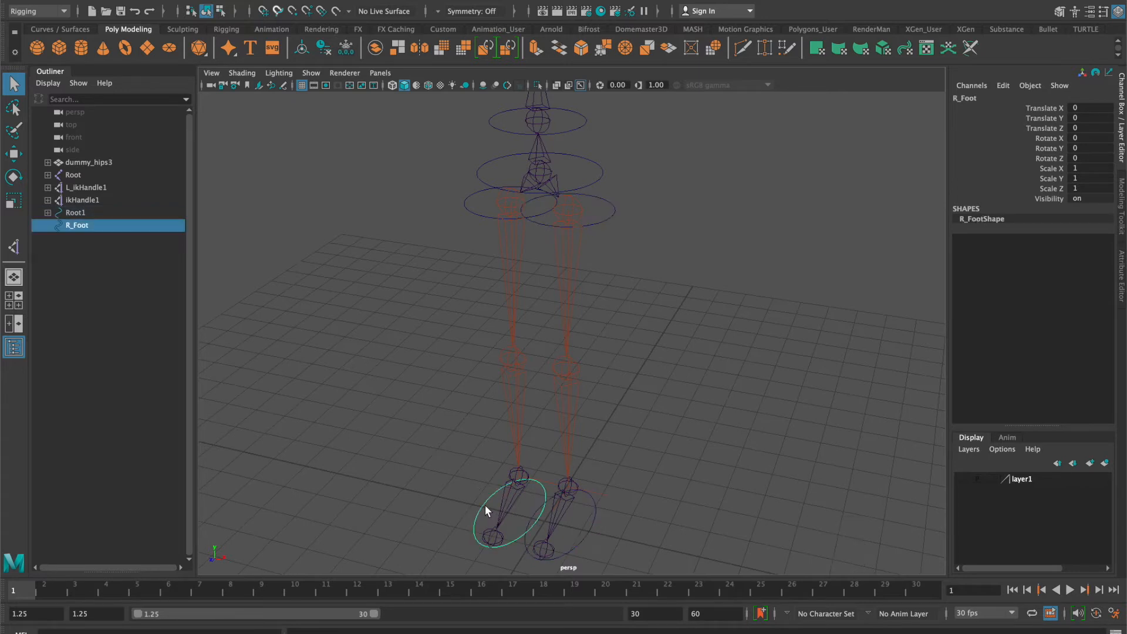
left_click(483, 217, "shift")
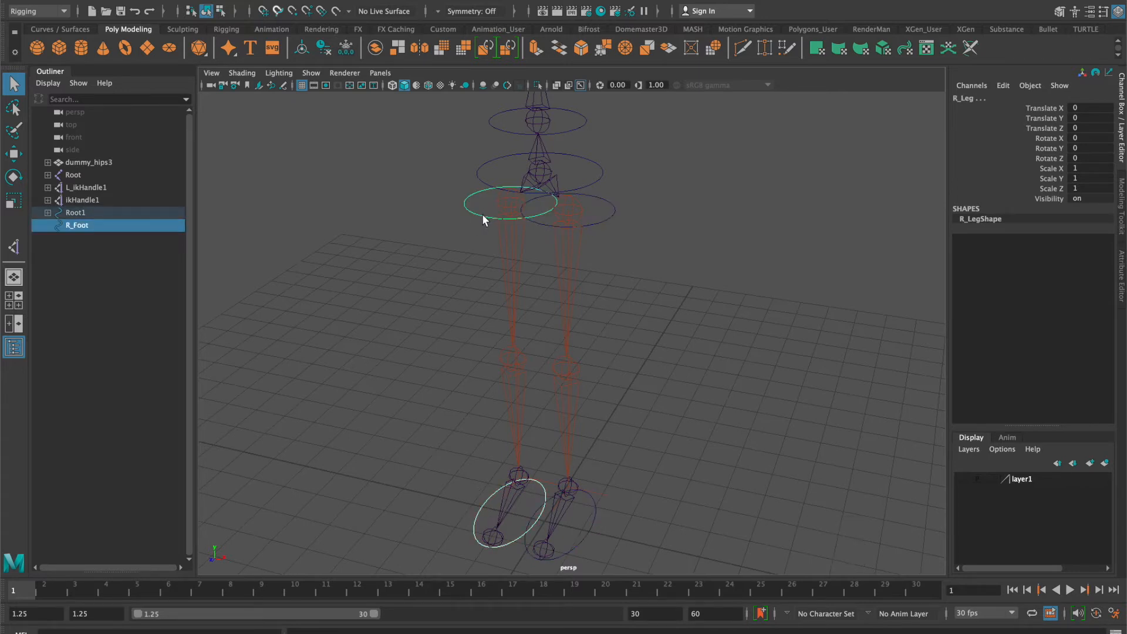
key("p")
left_click(608, 337)
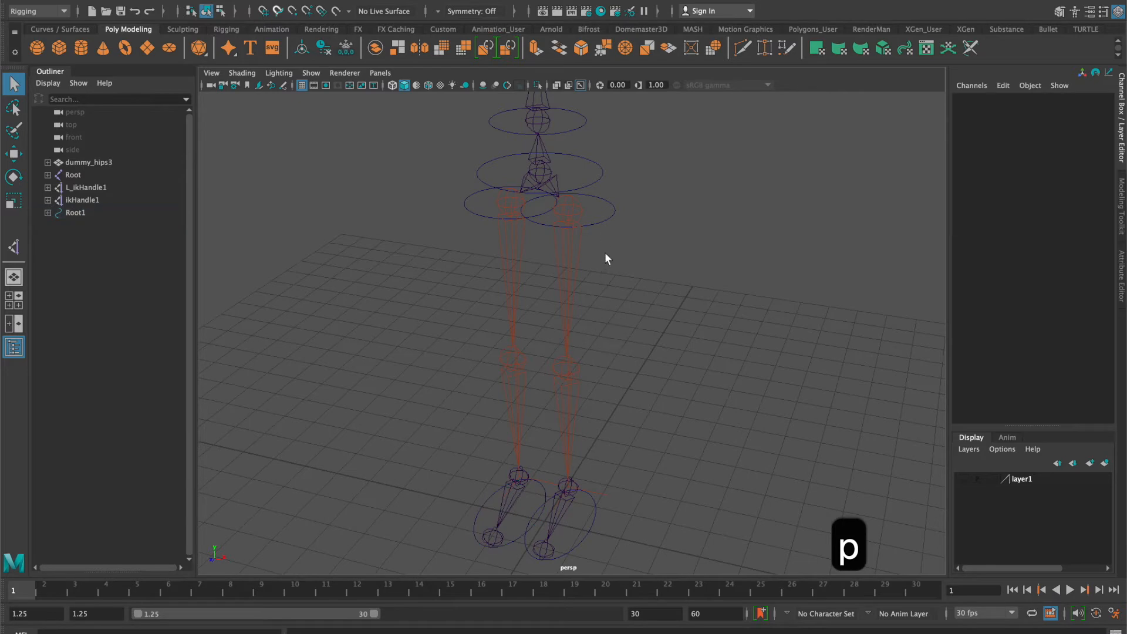
- Test-move the Root1 control to check that the whole rig follows, and undo the moves
left_click(594, 189)
key("f")
left_click_drag(649, 299, 636, 302, "alt")
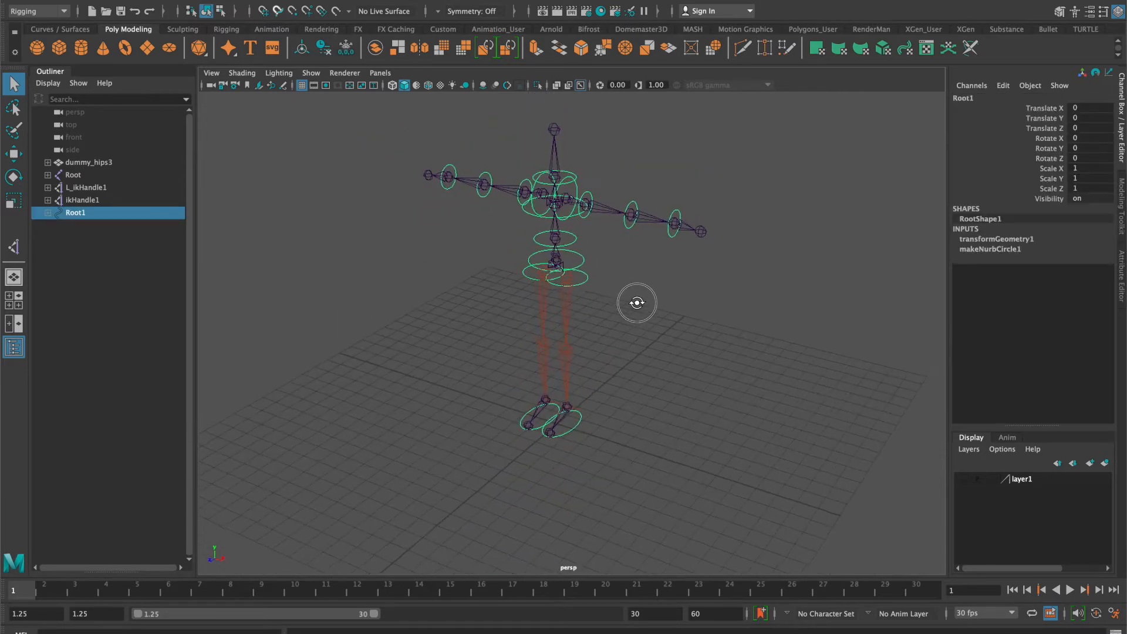
key("w")
mouse_move(557, 259)
left_mouse_down()
mouse_move(686, 284)
mouse_move(551, 255)
left_mouse_up()
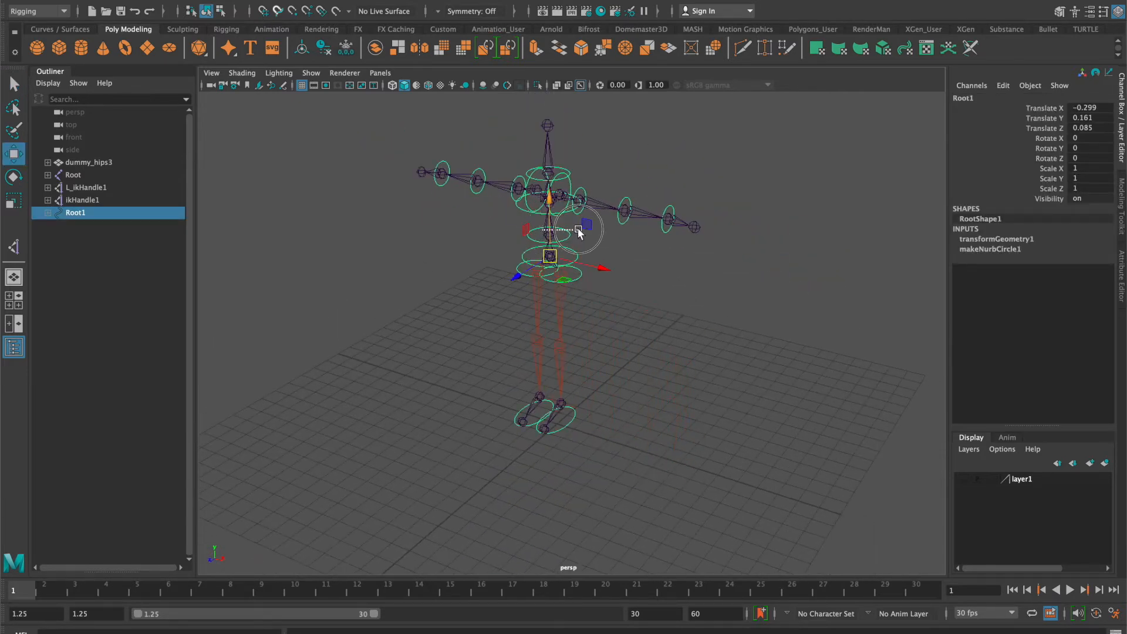
left_click(561, 270)
key("super+z")
left_click_drag(551, 259, 522, 268)
key("super+z")
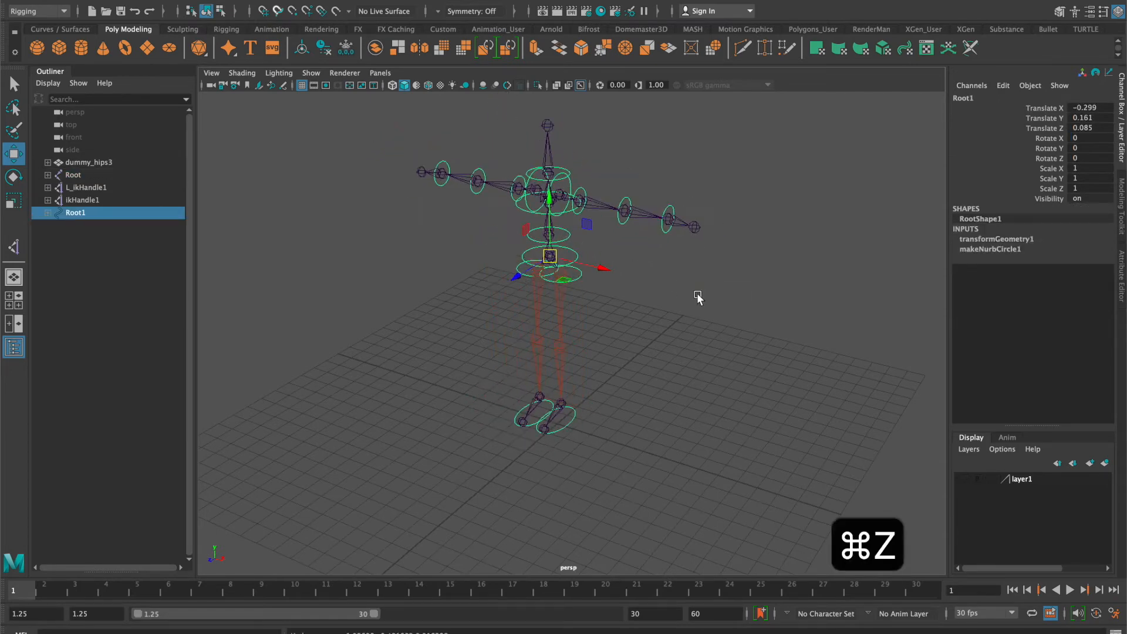
- Test-rotate the L_Shoulder control to check that the arm controls follow, and undo the rotation
left_click(697, 297)
scroll(653, 322, "up", 6)
left_click_drag(650, 319, 664, 298, "alt")
middle_click_drag(672, 289, 698, 380, "alt")
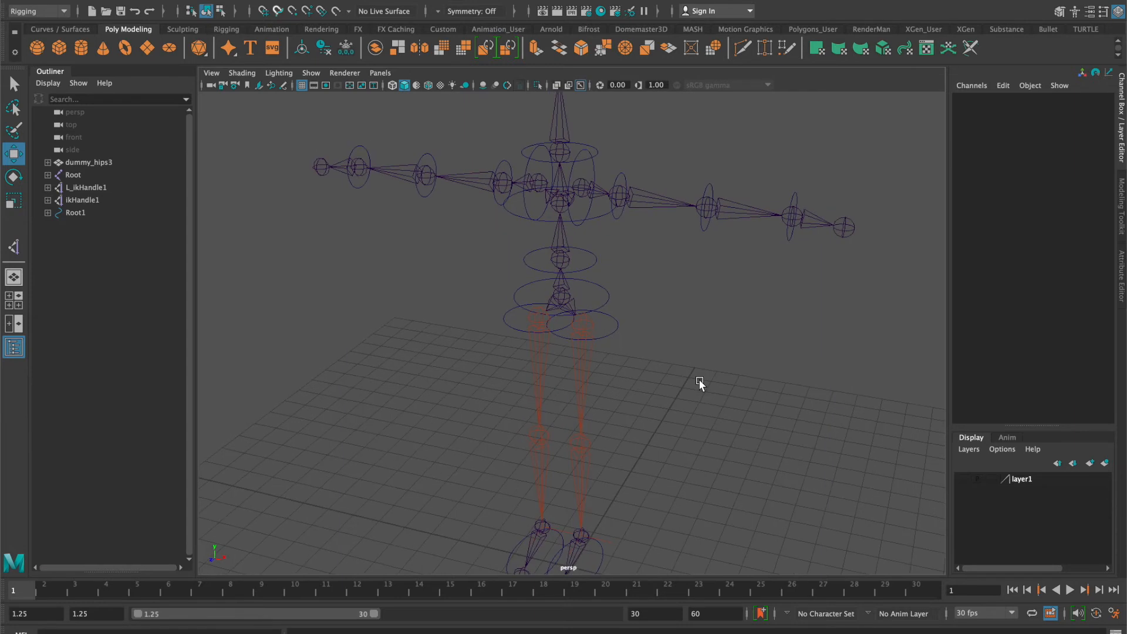
left_click(586, 160)
key("e")
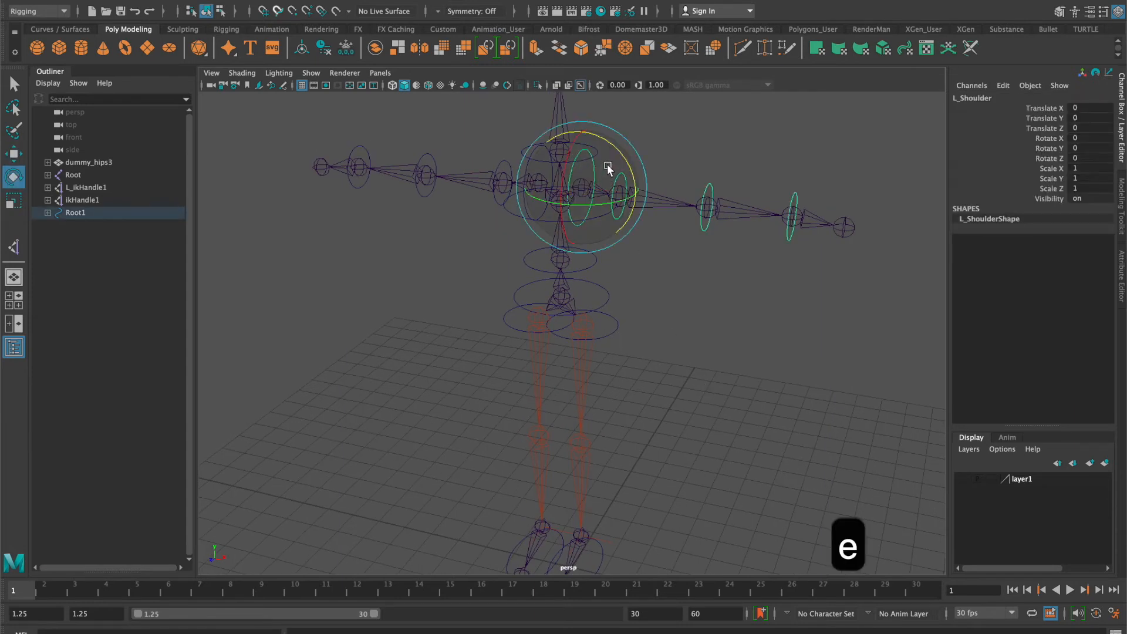
left_click_drag(621, 156, 629, 182)
key("super+z")
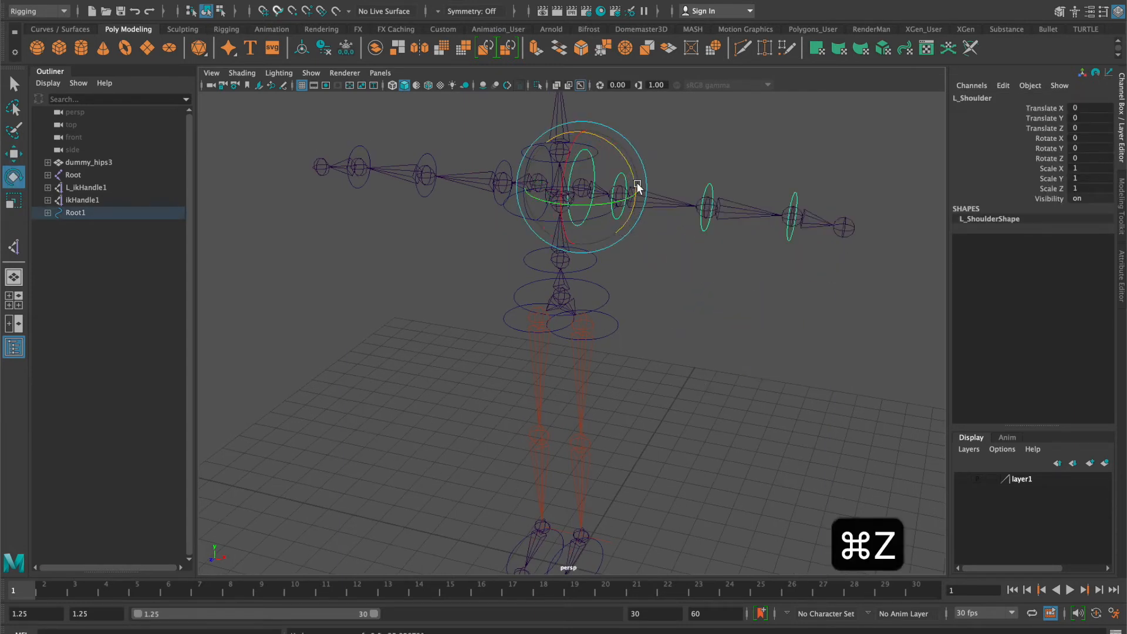
- Test-rotate the L_Elbow control to check the forearm, and undo the rotation
left_click(705, 165)
left_click(709, 185)
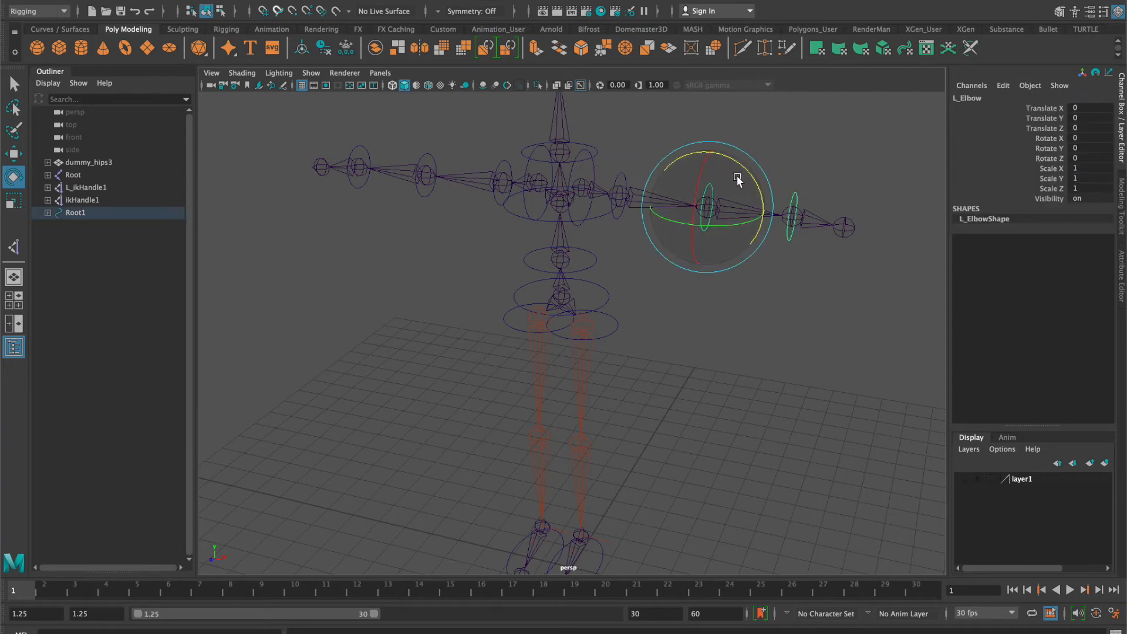
left_click_drag(745, 177, 759, 215)
key("super+z")
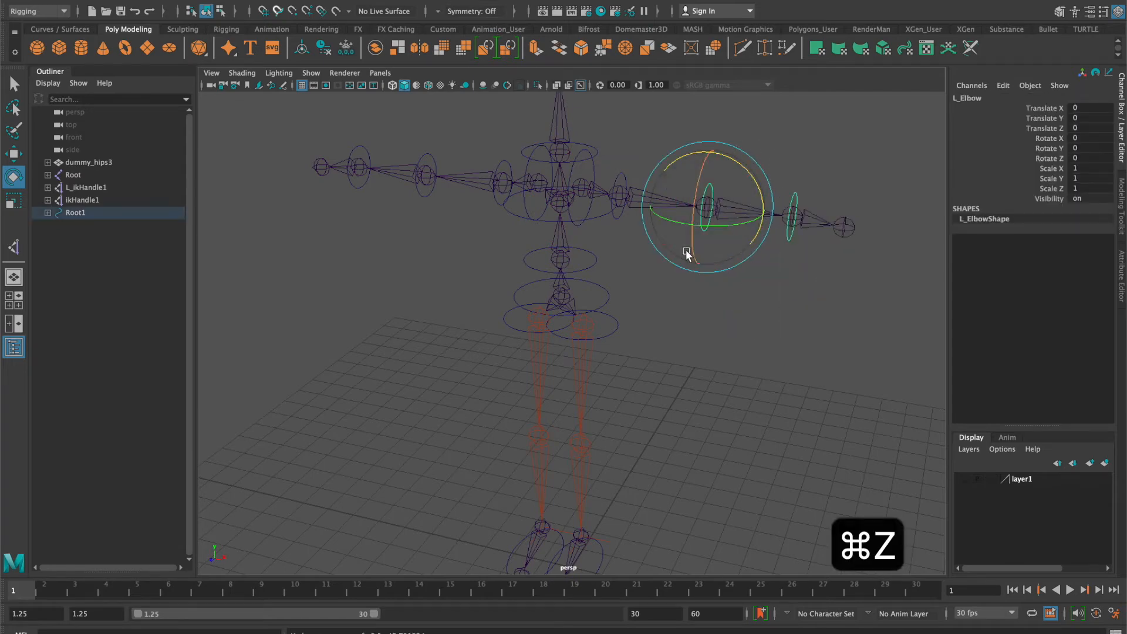
key("super+z")
- Expand Root1 in the Outliner to examine the order of its child controls, and collapse it again
scroll(698, 304, "down", 5)
left_click_drag(667, 338, 684, 289, "alt")
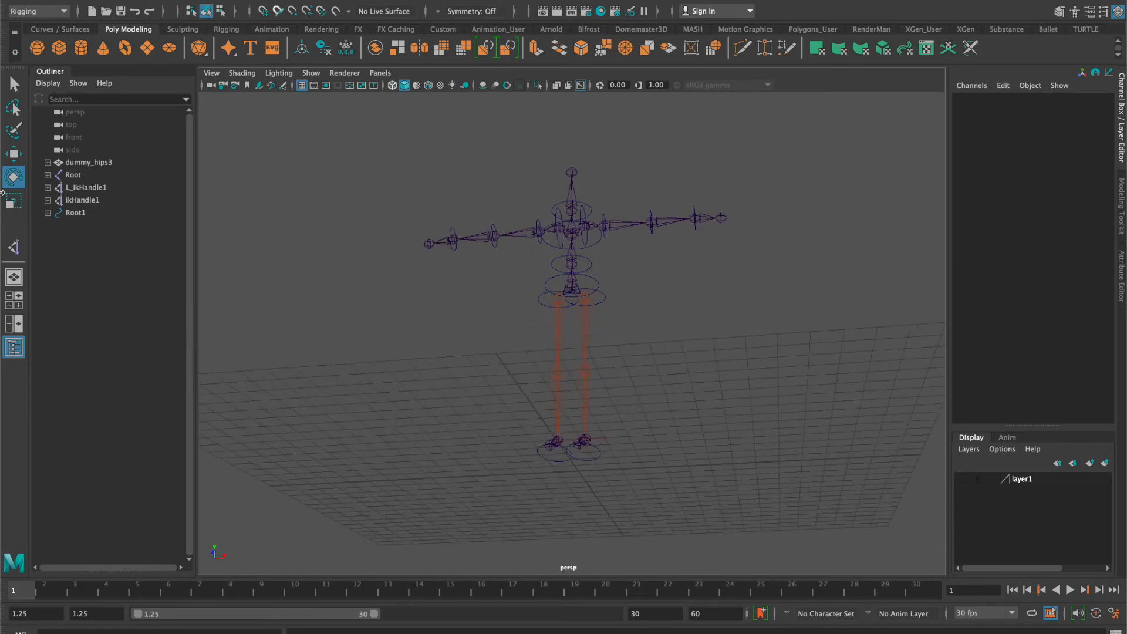
left_click(87, 212)
left_click(48, 214)
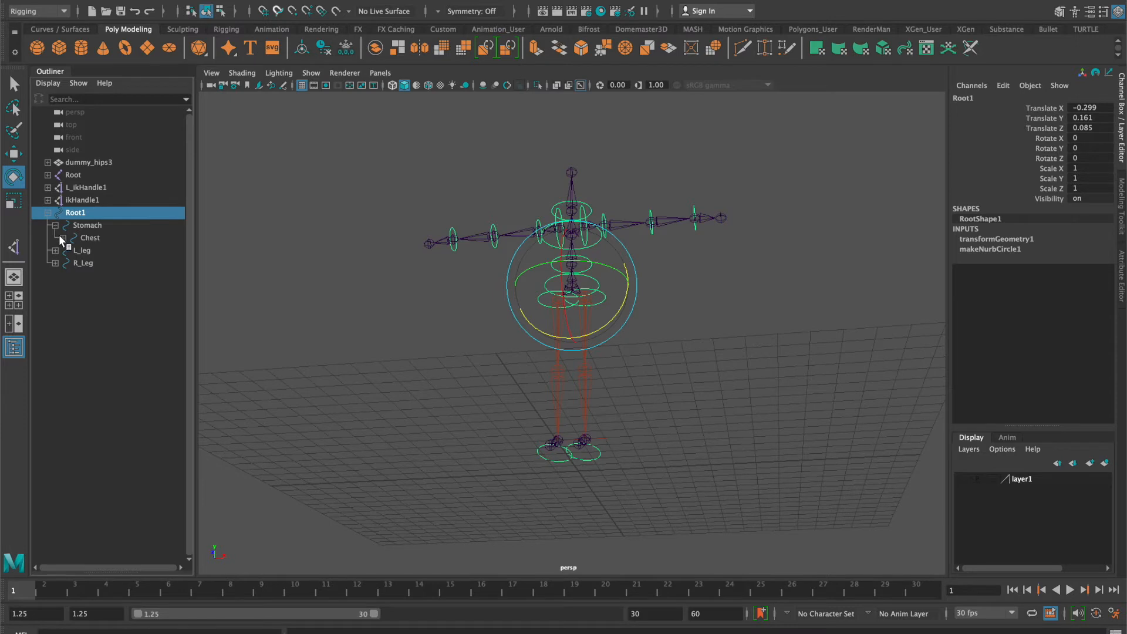
left_click(46, 213)
left_click(705, 320)
left_click_drag(686, 338, 697, 385, "alt")
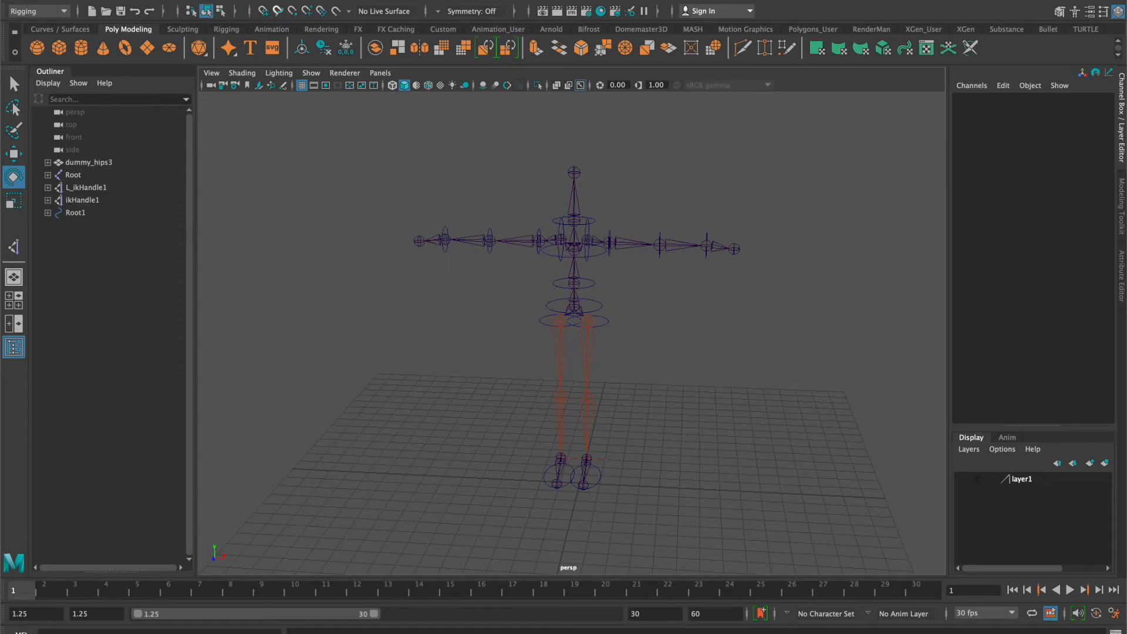
- Create a NURBS circle at the mannequin's feet and scale it uniformly to about 2.9
left_click(70, 1)
mouse_move(157, 24)
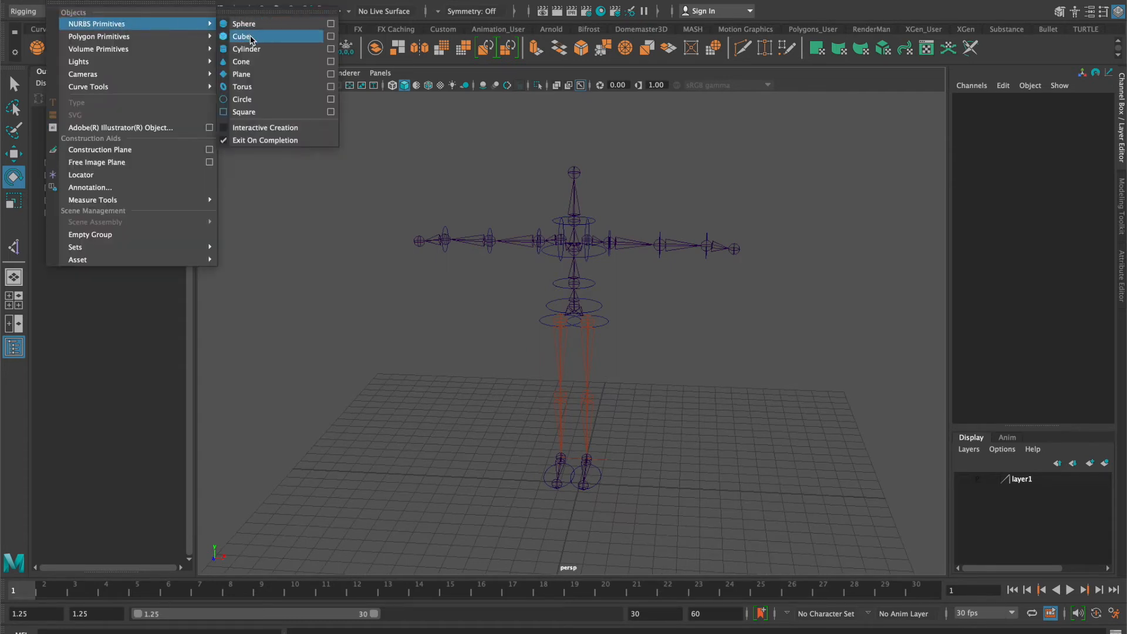
left_click(247, 99)
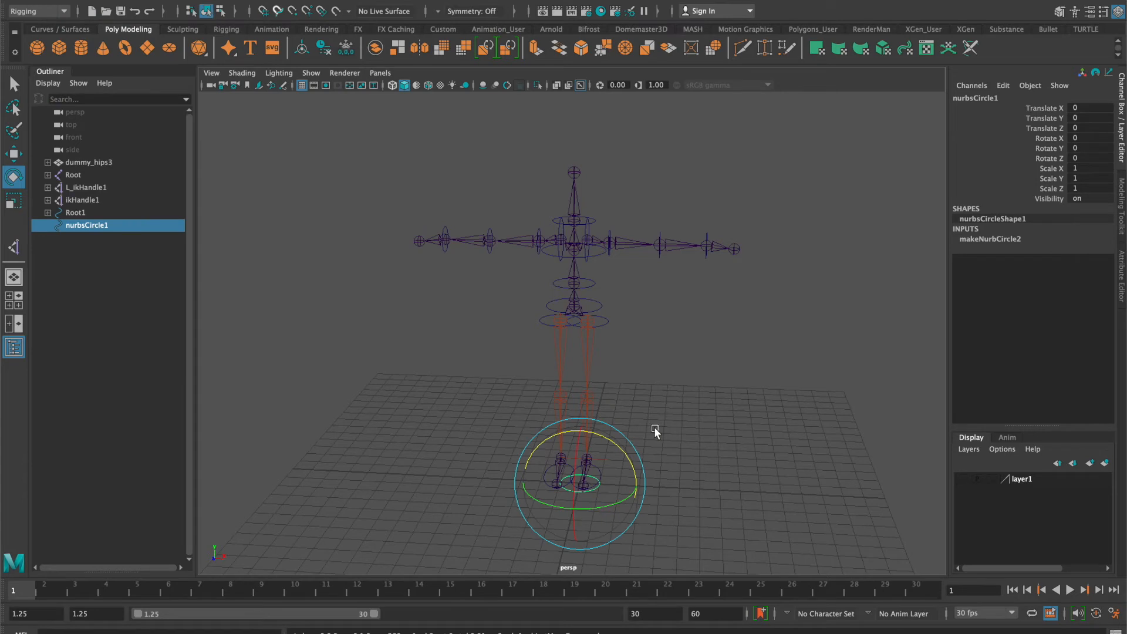
key("r")
left_click_drag(581, 484, 690, 453)
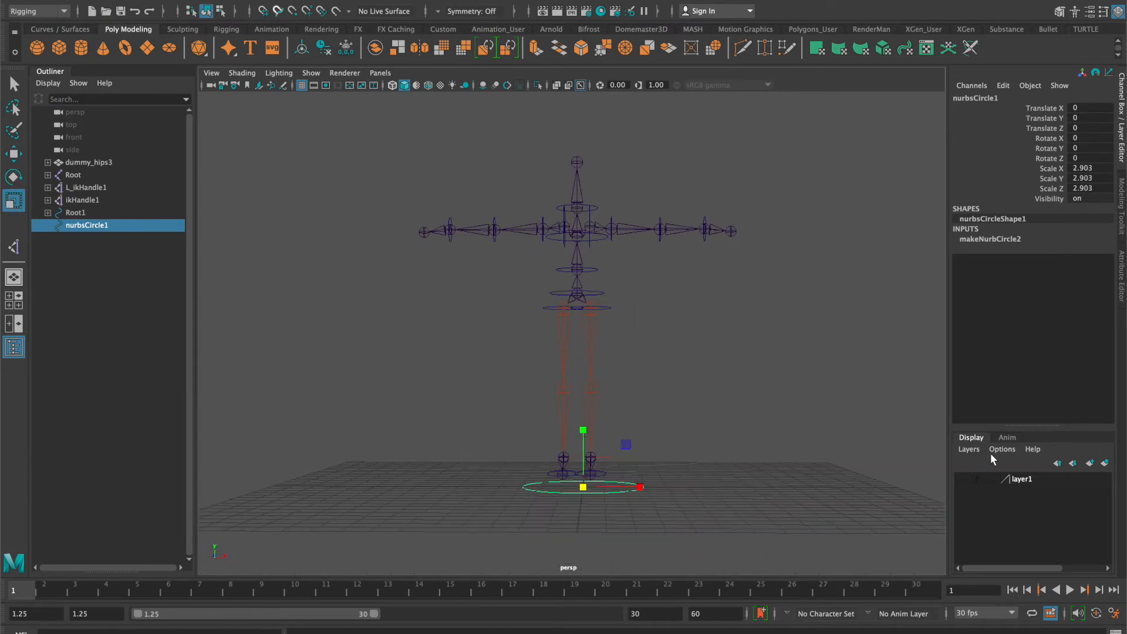
- Show the mannequin mesh layer layer1 and reset Root1's Translate X, Y and Z to 0
left_click(963, 480)
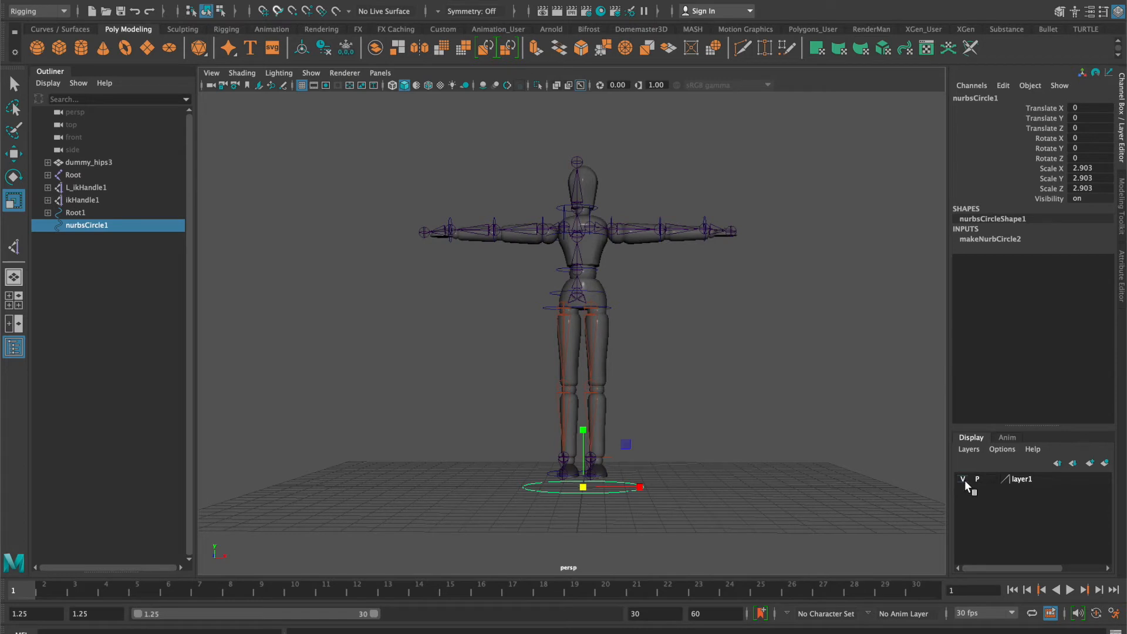
left_click(594, 301)
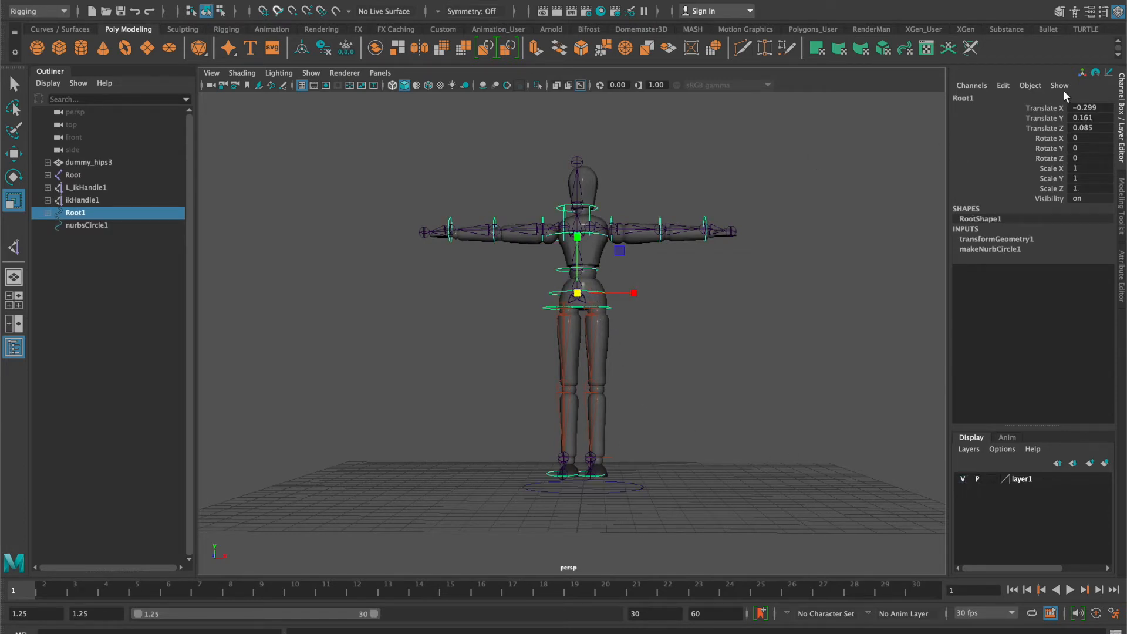
left_click_drag(1066, 111, 1066, 129)
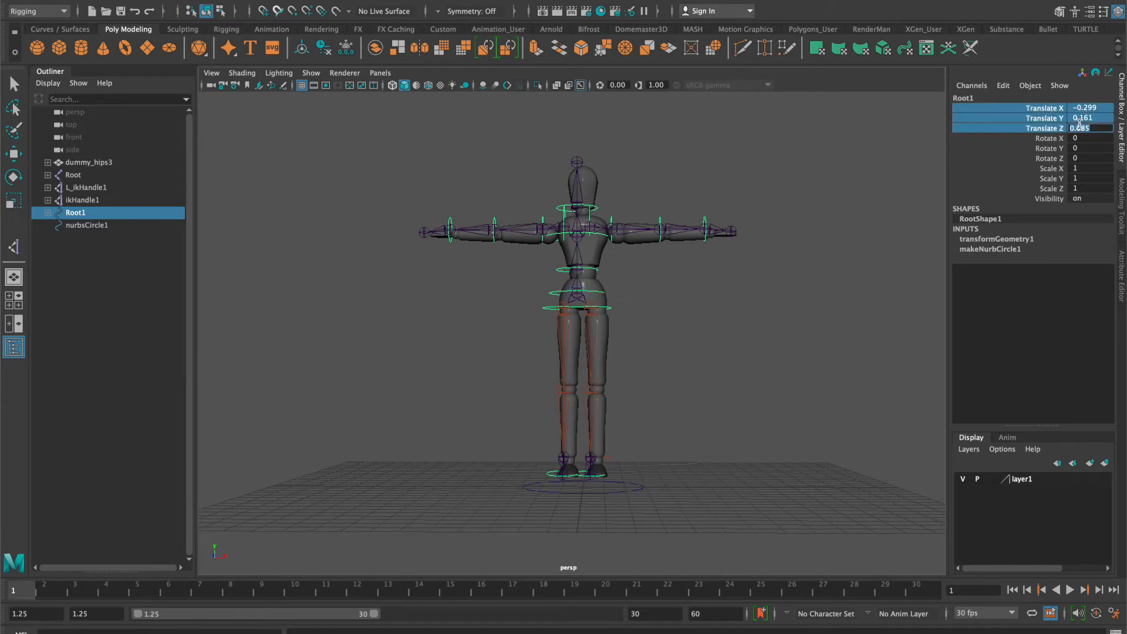
type("0")
key("Return")
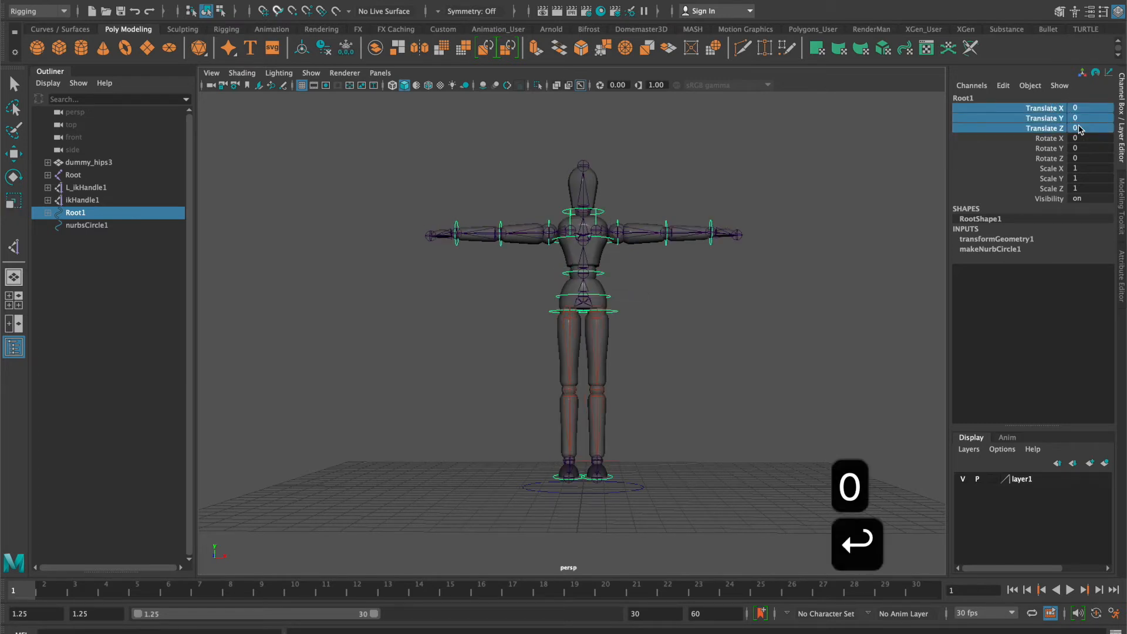
- Move the new circle around the feet, to about 0.43 in Translate Y and 0.31 in Translate Z
left_click(679, 415)
key("r")
left_click_drag(712, 448, 618, 495, "alt")
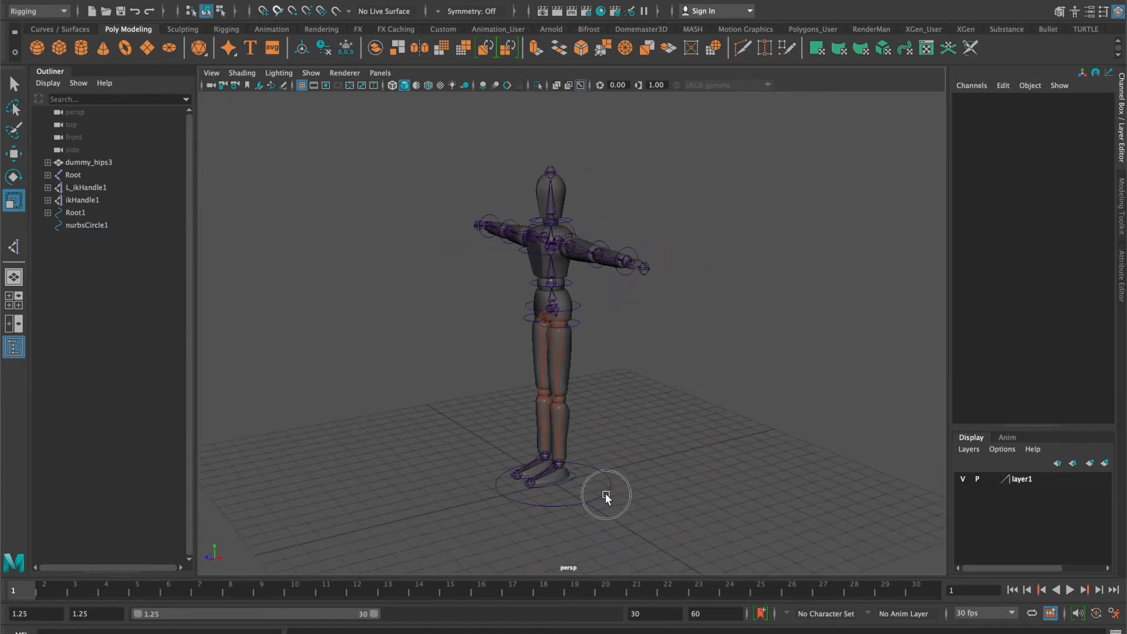
left_click(604, 493)
key("w")
left_click_drag(563, 437, 553, 416)
left_click_drag(622, 477, 640, 516, "alt")
left_click_drag(482, 475, 475, 473)
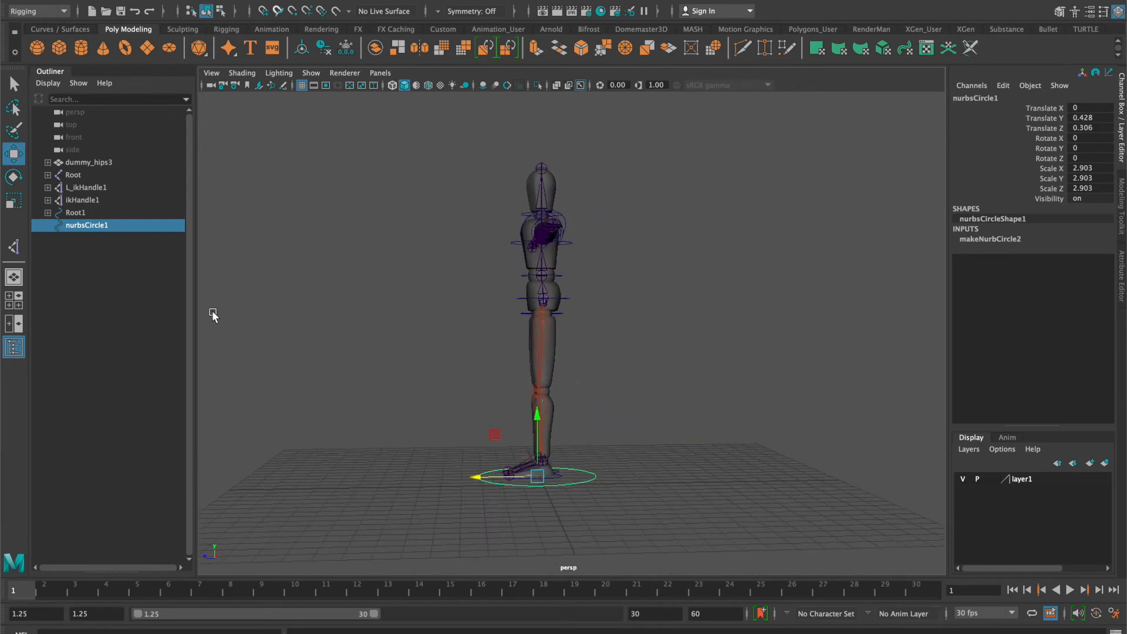
- Rename the foot-level NURBS circle as Main
double_click(105, 227)
type("Main")
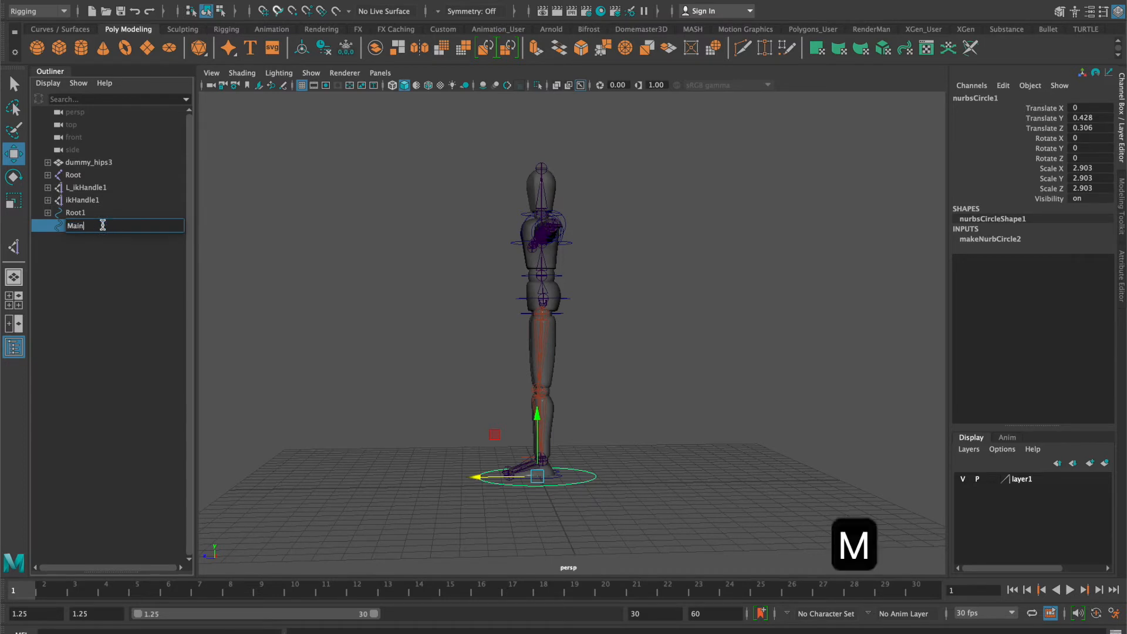
key("Return")
left_click_drag(234, 288, 600, 329, "alt")
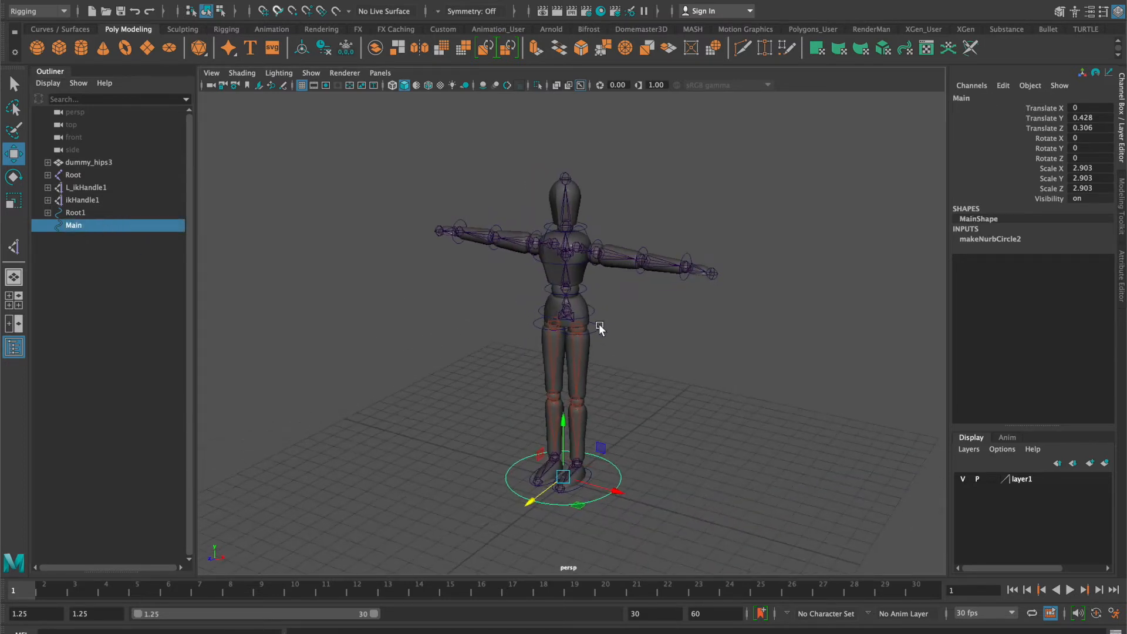
- Parent the Root1 control under the Main control
left_click(598, 312)
left_click(594, 317)
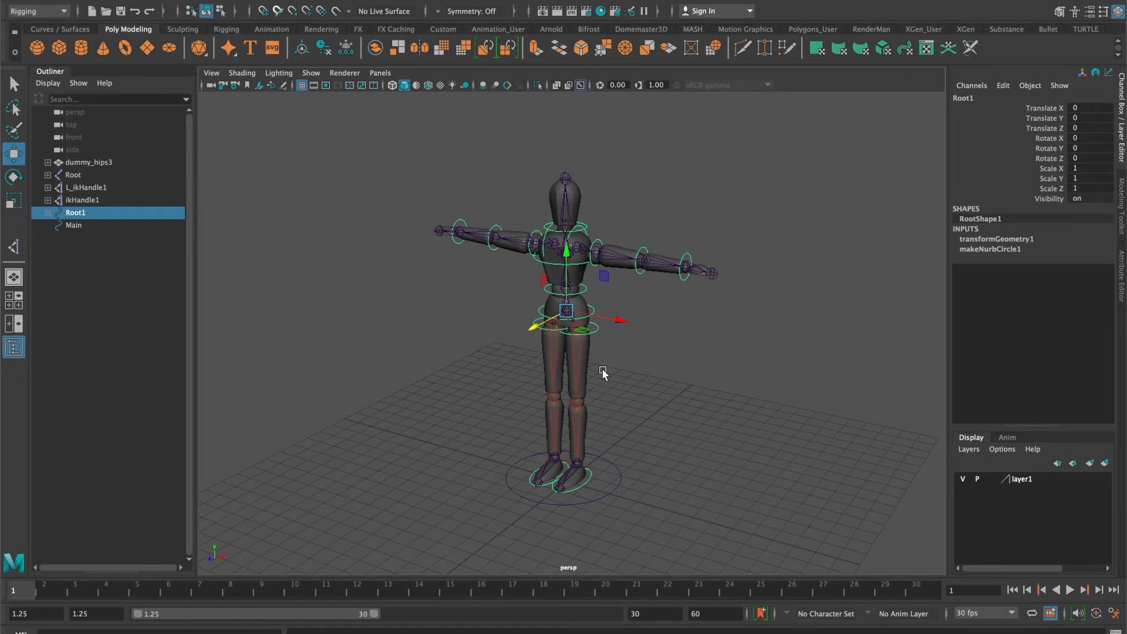
left_click(614, 492, "shift")
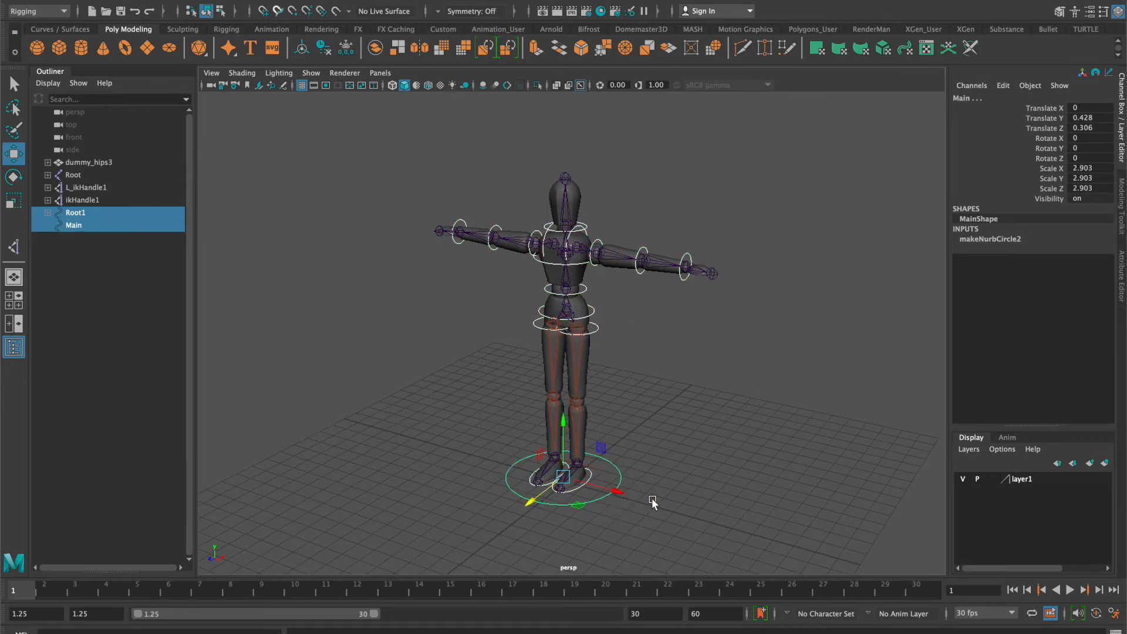
key("ctrl+z")
key("ctrl+z")
key("ctrl+z")
- Test-move the Main control to check that the full rig follows, undo the move, and deselect it
left_click_drag(578, 477, 645, 469)
key("ctrl+z")
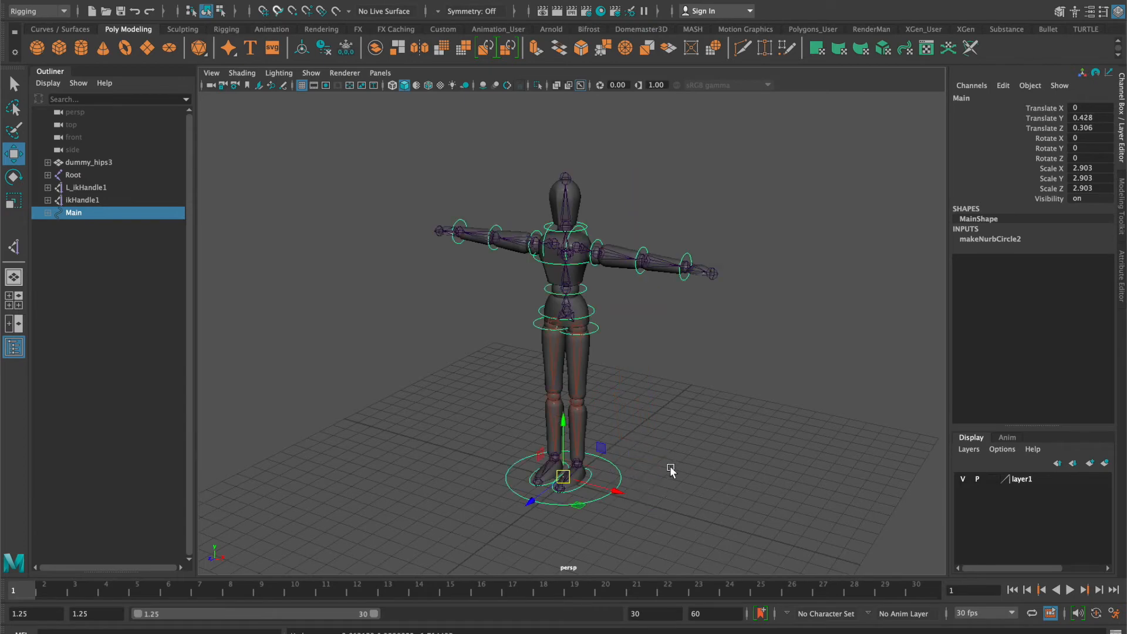
left_click(702, 448)
scroll(684, 455, "up", 5)
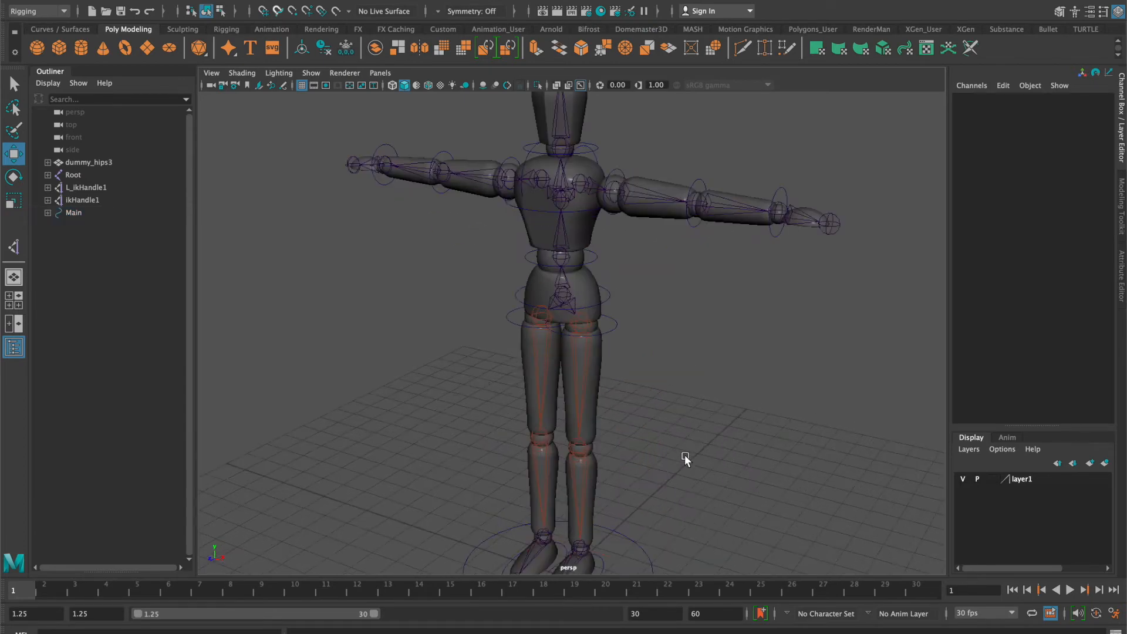
- Test-raise the L_Foot control by about 2.48 in Translate Y to check the knee bend, and undo the move
left_click_drag(706, 447, 593, 425, "alt")
scroll(711, 451, "down", 5)
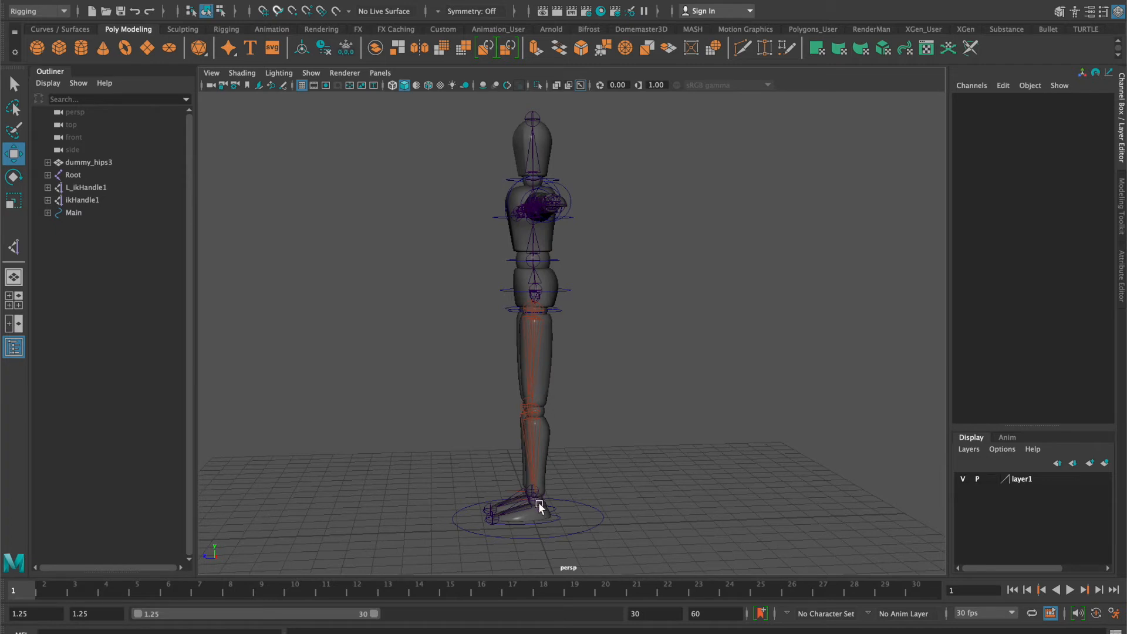
left_click(560, 522)
left_click_drag(525, 449, 523, 397)
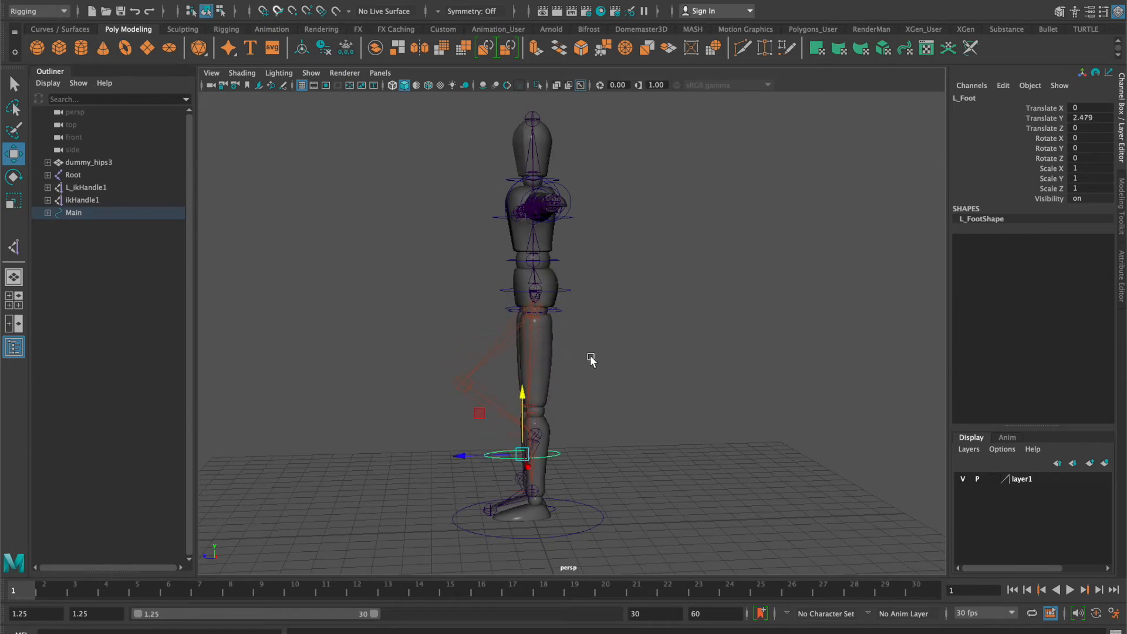
scroll(591, 360, "up", 2)
left_click_drag(582, 364, 562, 407, "alt")
key("ctrl+z")
- Create a NURBS circle and move it ahead of the feet, to about 2.58 in Translate Z
left_click_drag(604, 462, 673, 473, "alt")
middle_click_drag(672, 467, 736, 371, "alt")
left_click_drag(691, 377, 426, 320, "alt")
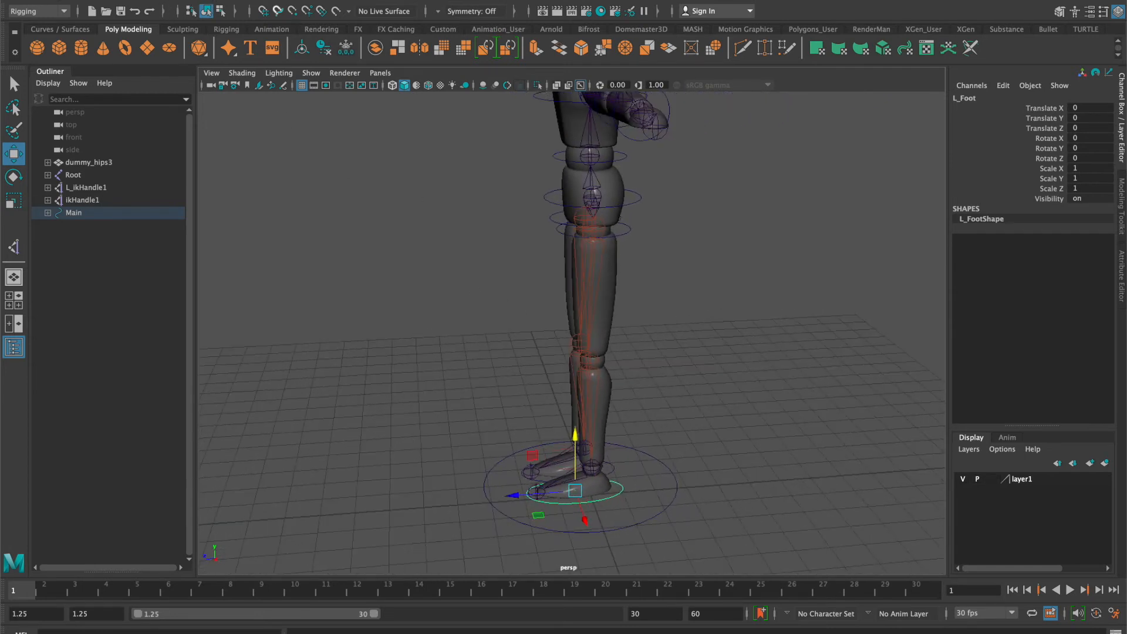
left_click(58, 1)
mouse_move(87, 26)
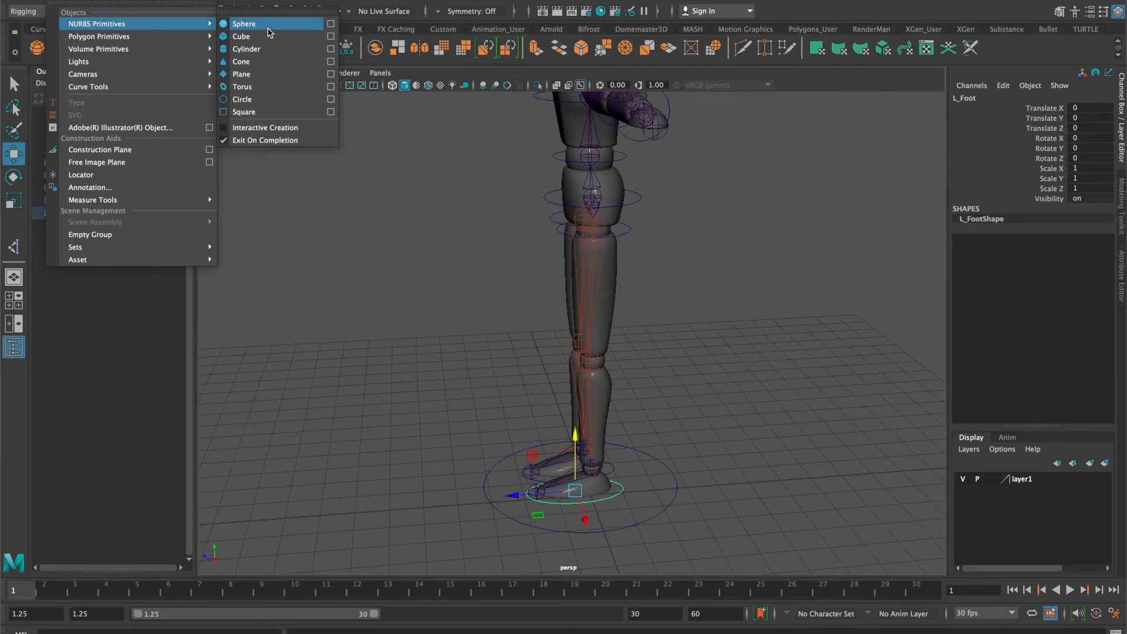
left_click(245, 101)
left_click_drag(555, 498, 486, 484)
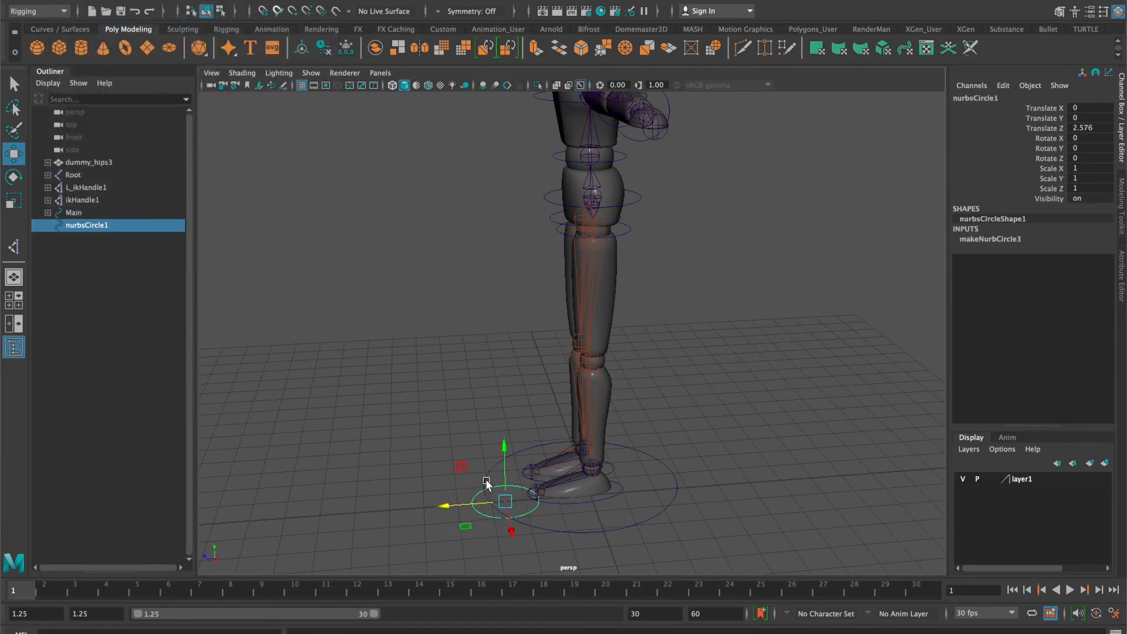
- Hide layer1 and snap the new circle onto the left knee joint
left_click_drag(626, 525, 614, 506, "alt")
key("v")
left_click_drag(492, 504, 583, 338)
left_click(964, 480)
key("v")
left_click_drag(581, 332, 578, 338)
- Move the circle straight forward from the left knee, to about 2.55 in Translate Z
left_click_drag(668, 370, 611, 334, "alt")
left_click_drag(739, 367, 657, 360, "alt")
left_click(513, 344)
left_click_drag(513, 343, 430, 343)
- Set the circle's Rotate X to 90 and scale it uniformly to about 0.65
key("e")
left_click_drag(464, 291, 440, 320)
double_click(1098, 138)
type("90")
key("Return")
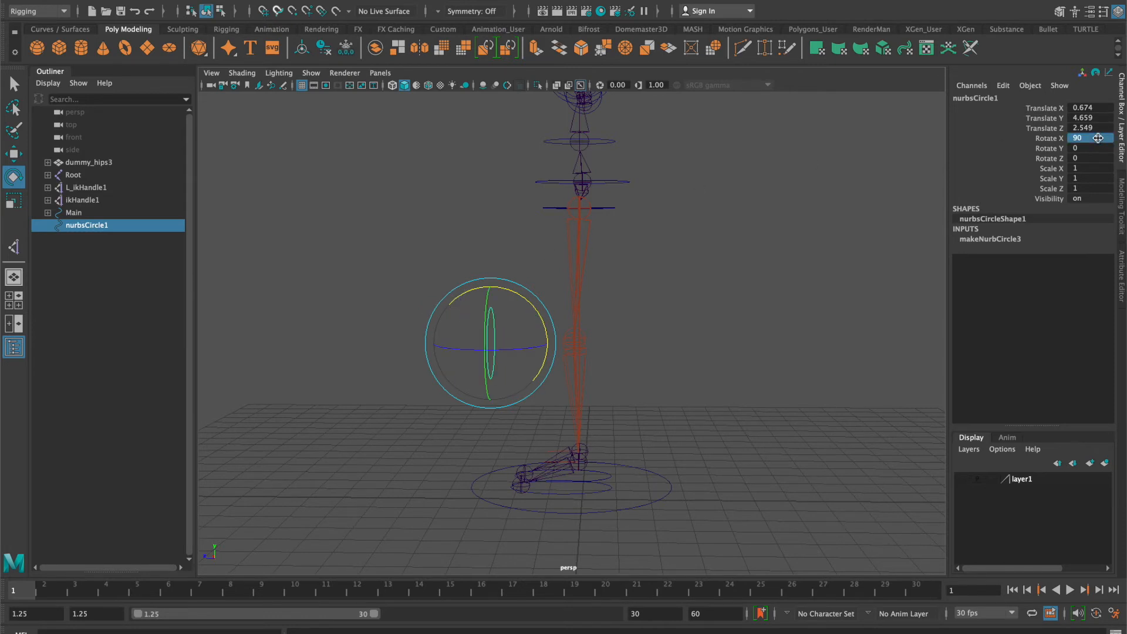
key("r")
left_click_drag(491, 343, 541, 342)
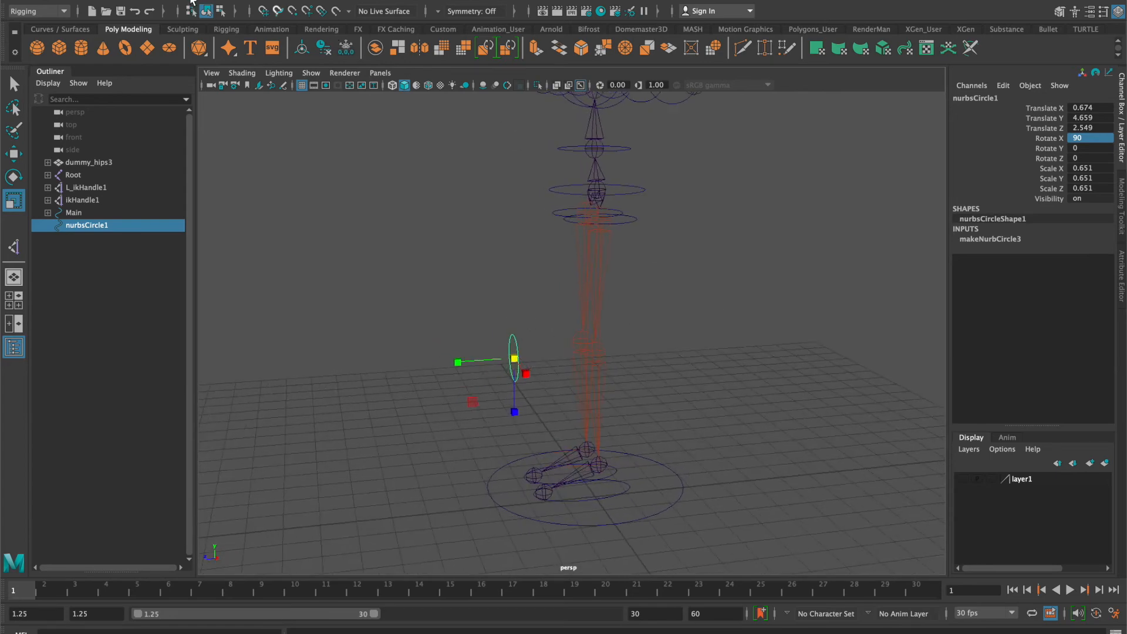
- Duplicate the knee circle and move the copy sideways along X so it lines up with the right knee
left_click_drag(480, 252, 593, 252, "alt")
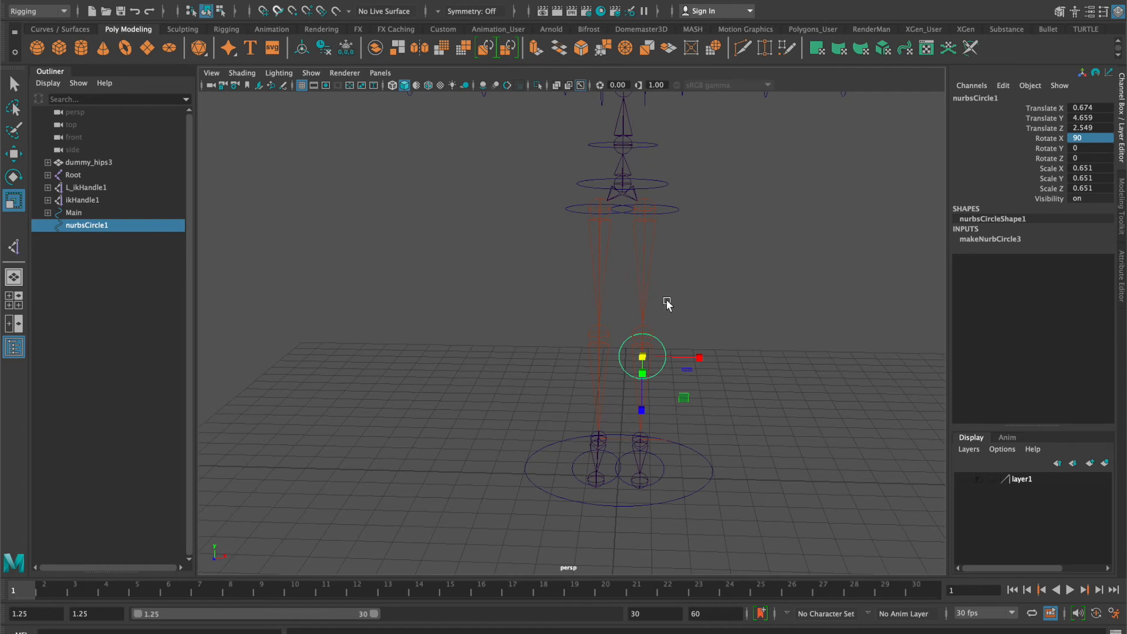
key("ctrl+d")
key("w")
left_click_drag(703, 366, 650, 366)
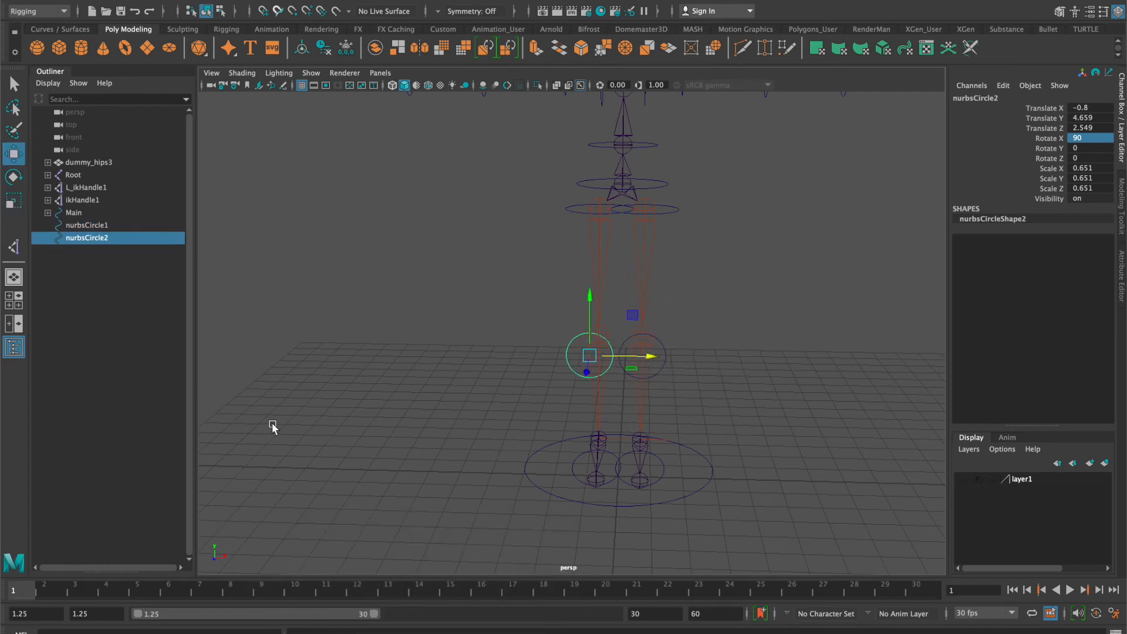
key("space")
key("space")
scroll(473, 447, "up", 5)
middle_click_drag(474, 447, 500, 338, "alt")
left_click_drag(488, 444, 517, 444)
key("space")
key("space")
- Freeze the transformations of both knee circles together
left_click_drag(826, 241, 692, 262, "alt")
left_click_drag(545, 387, 469, 310)
left_click(115, 2)
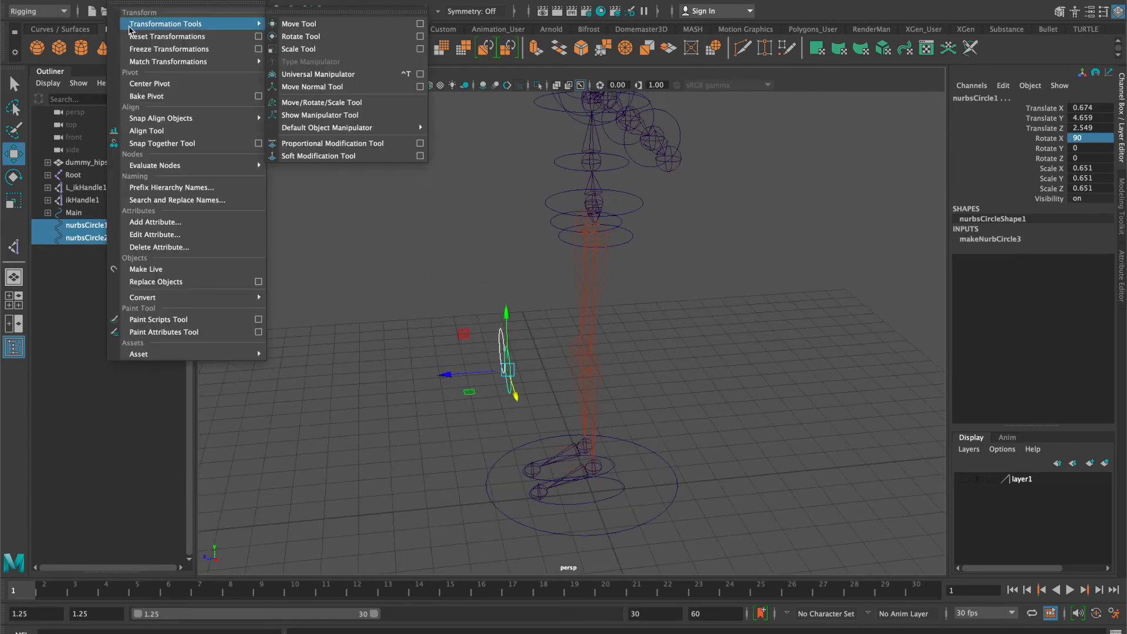
left_click(139, 51)
left_click(672, 306)
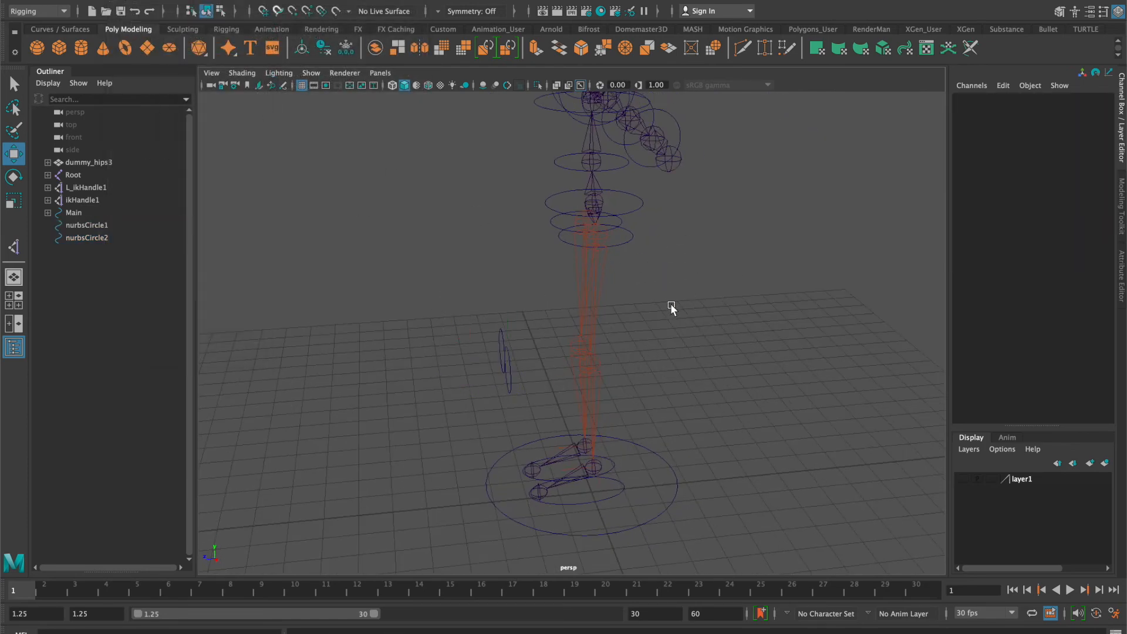
- Rename the circle in front of the left knee as L_PoleVector
left_click(509, 392)
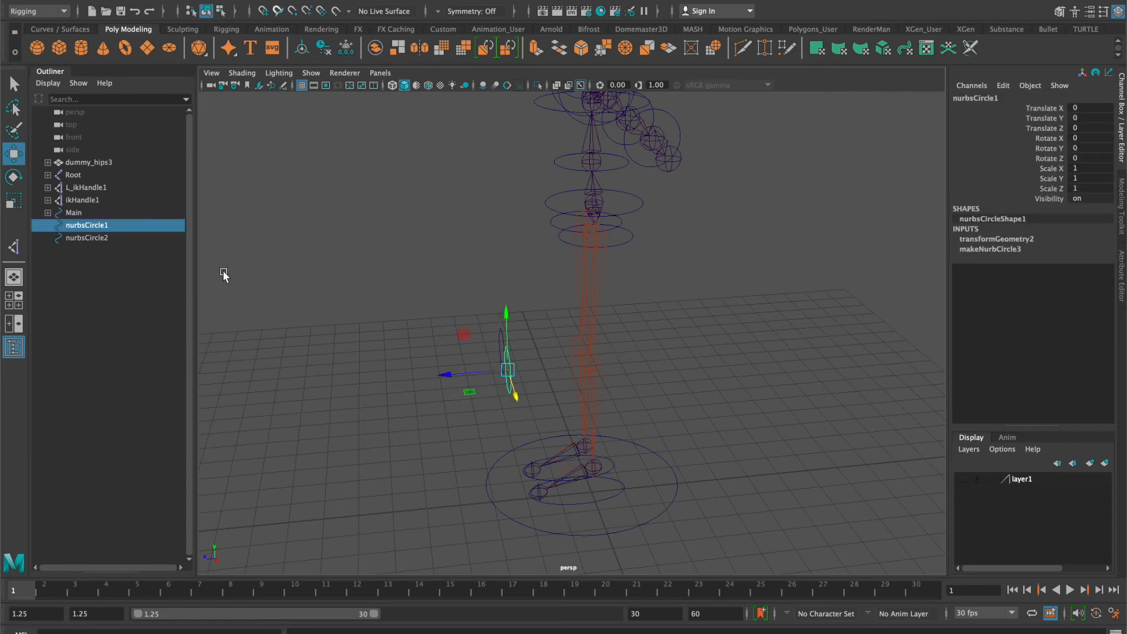
double_click(98, 226)
type("L_PoleVector")
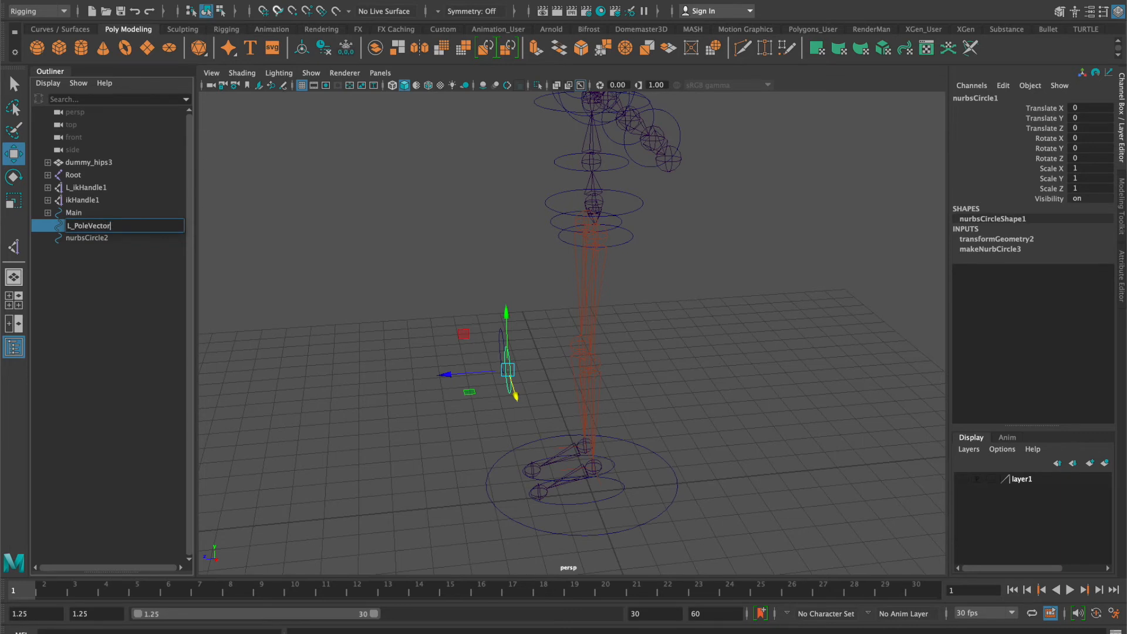
key("Return")
- Rename the circle in front of the right knee as R_PoleVector
double_click(85, 239)
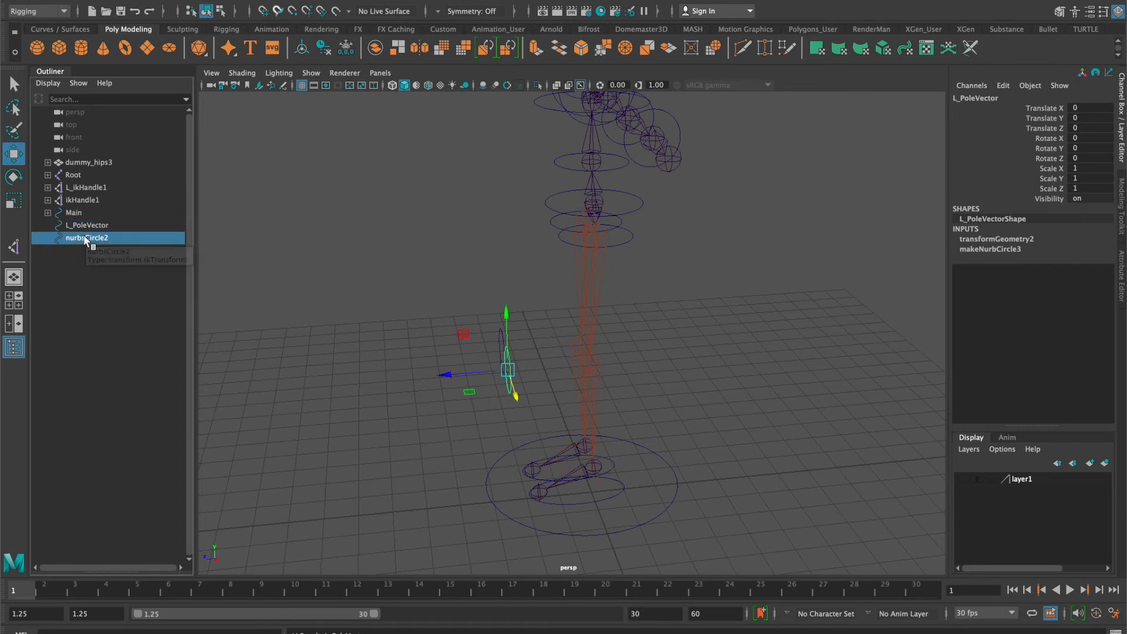
type("R_")
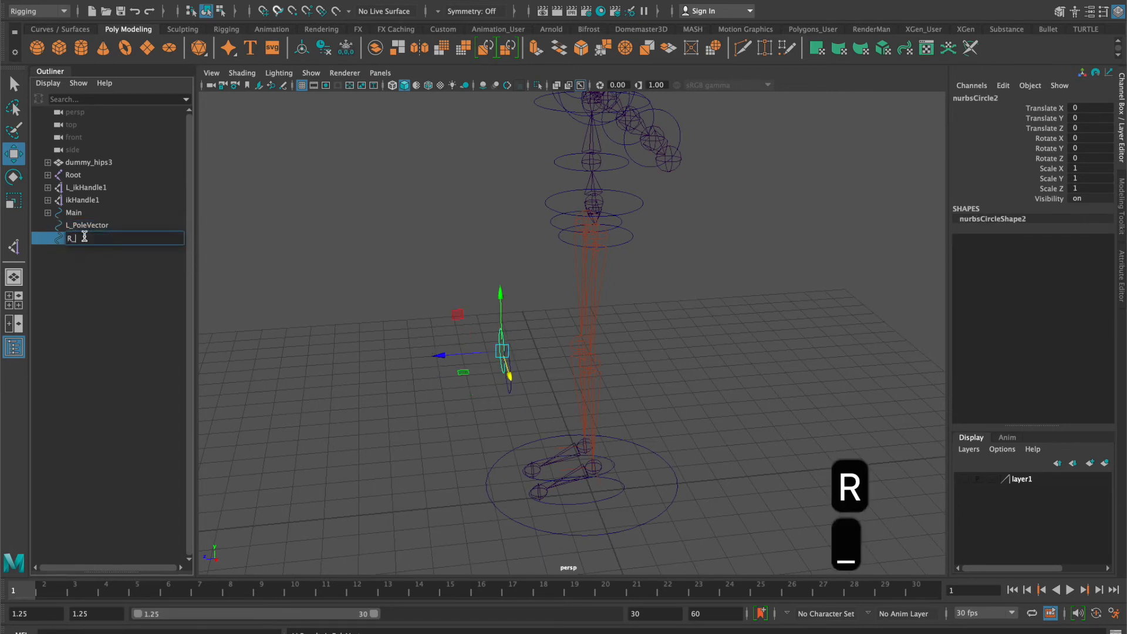
type("Pole")
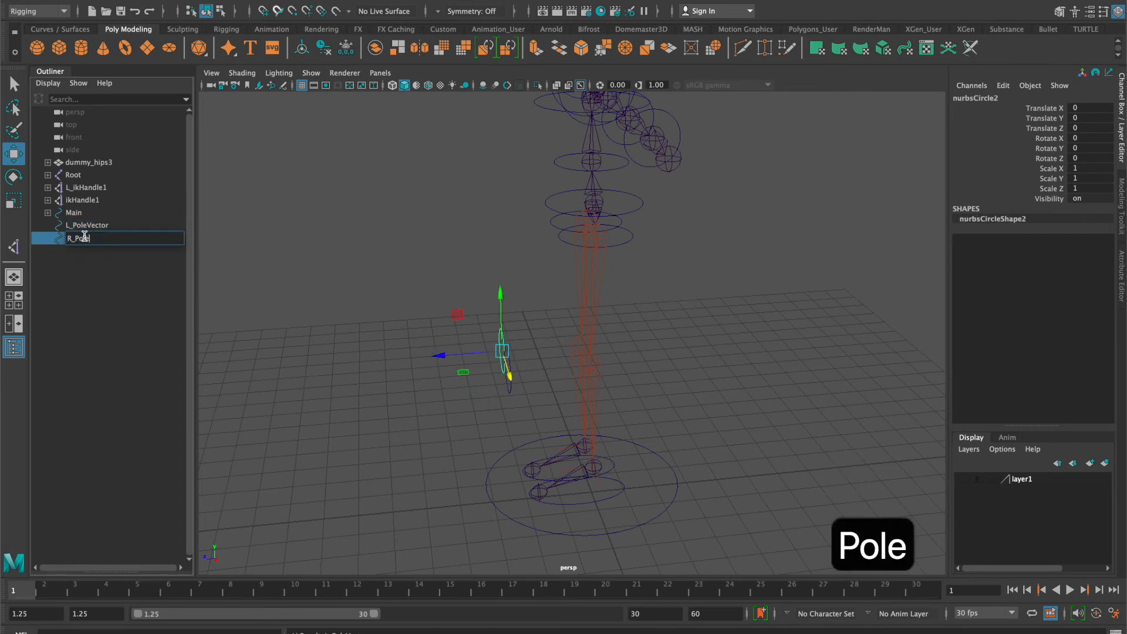
type("Vector")
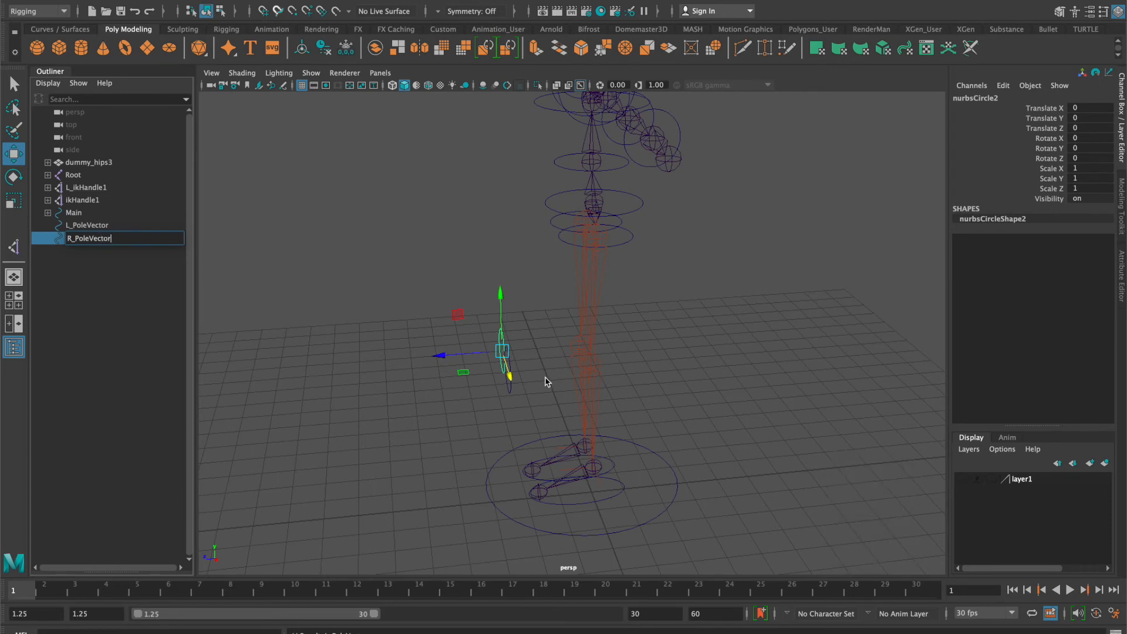
left_click(427, 341)
- Apply a Pole Vector constraint with weight 1 from L_PoleVector to L_ikHandle1
left_click(511, 365)
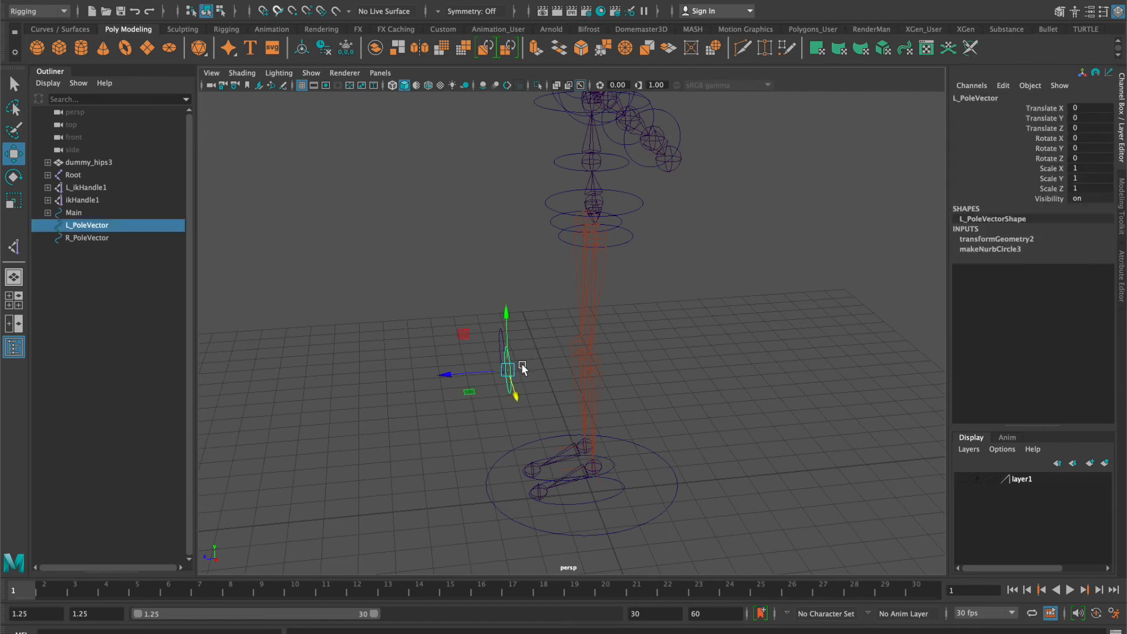
left_click_drag(555, 432, 567, 220, "alt")
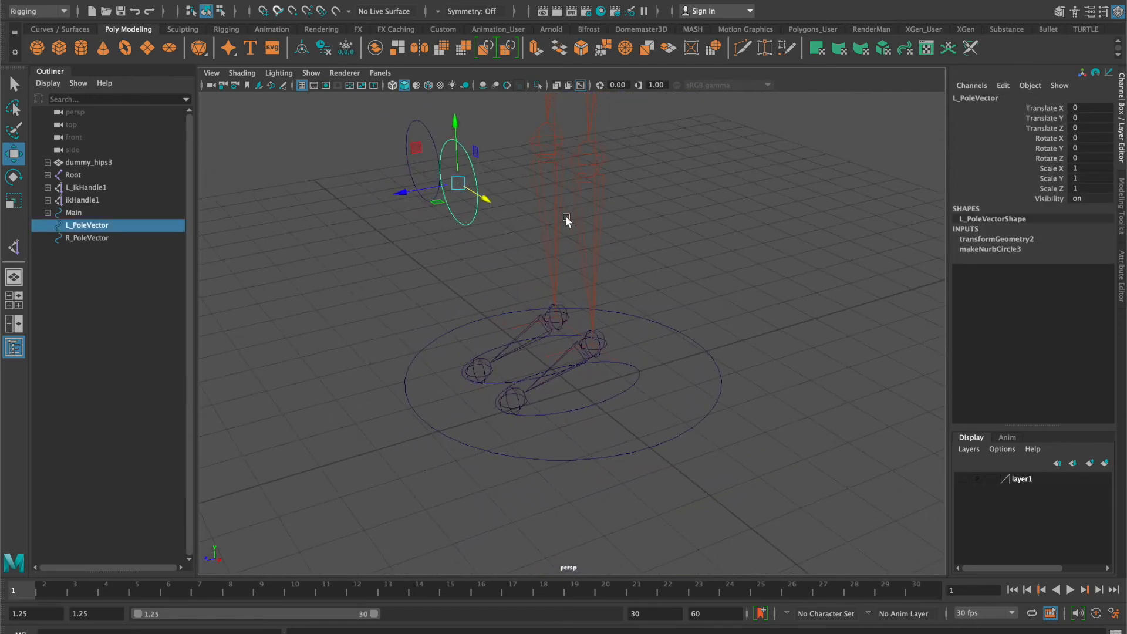
left_click(620, 363, "shift")
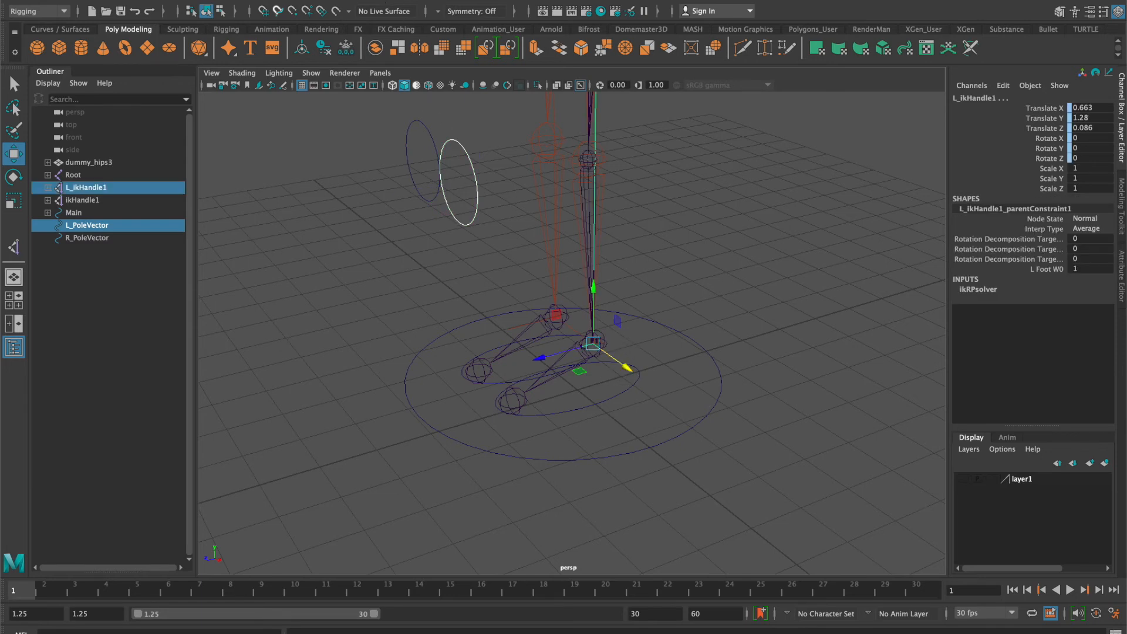
left_click(329, 1)
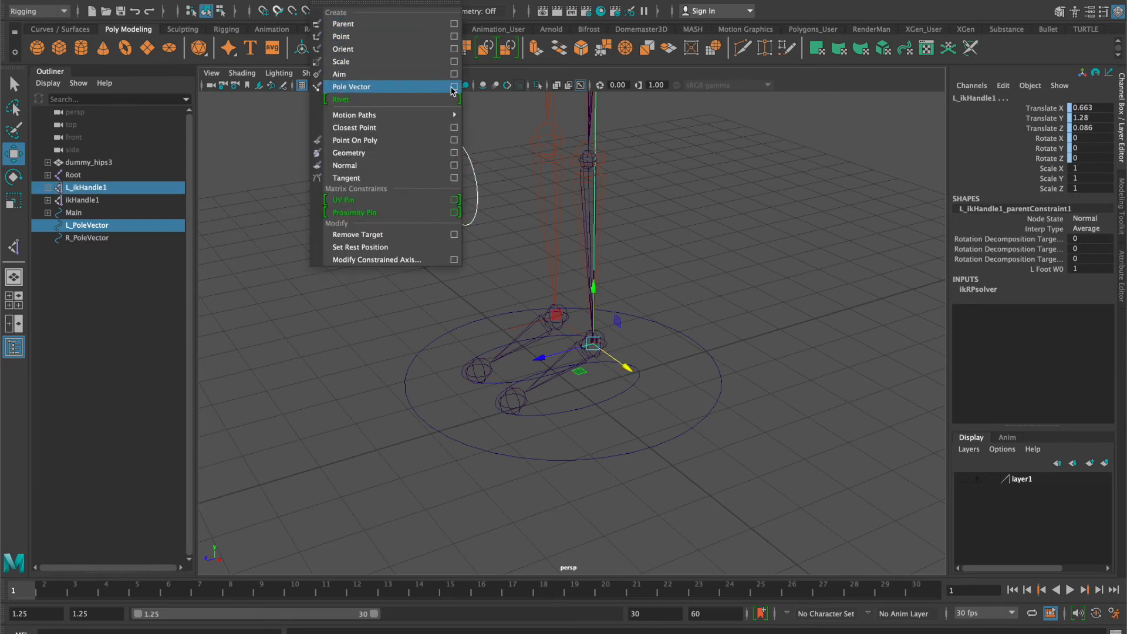
left_click(453, 87)
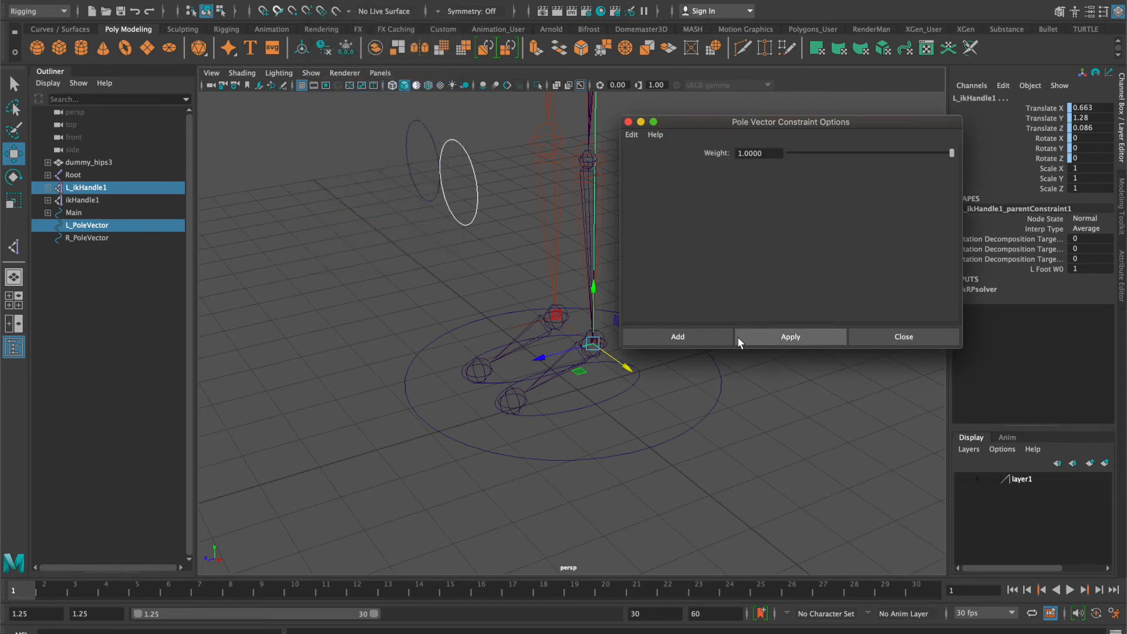
left_click(788, 333)
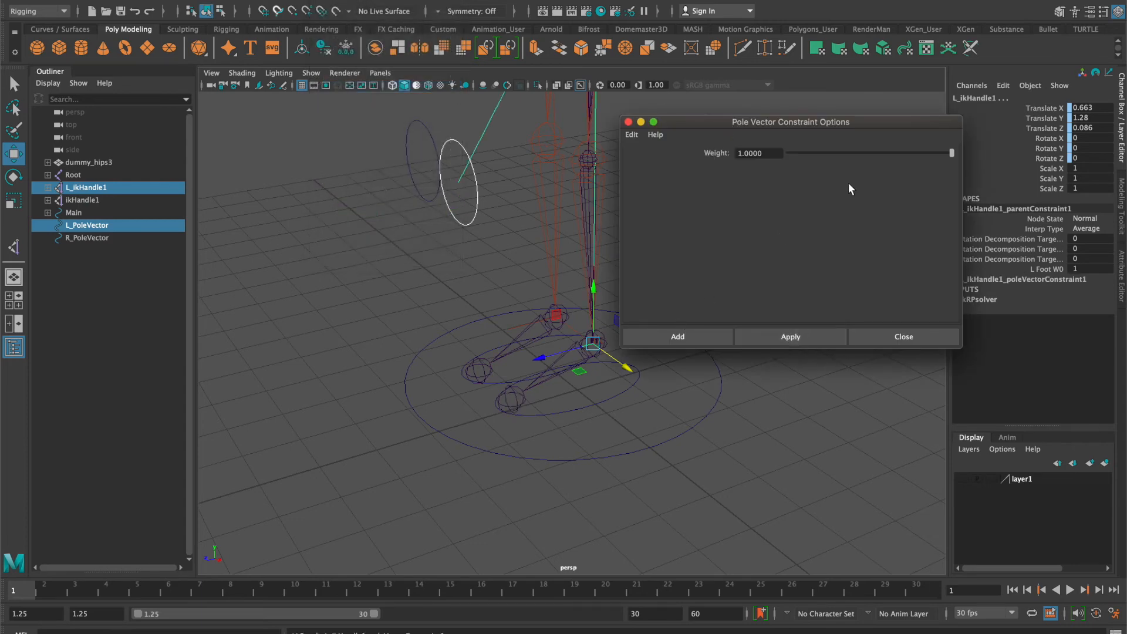
left_click(628, 123)
- Test-move L_PoleVector behind the leg, to about -3.74 in Translate Z, to check the constraint, and undo the move
left_click_drag(755, 295, 722, 382, "alt")
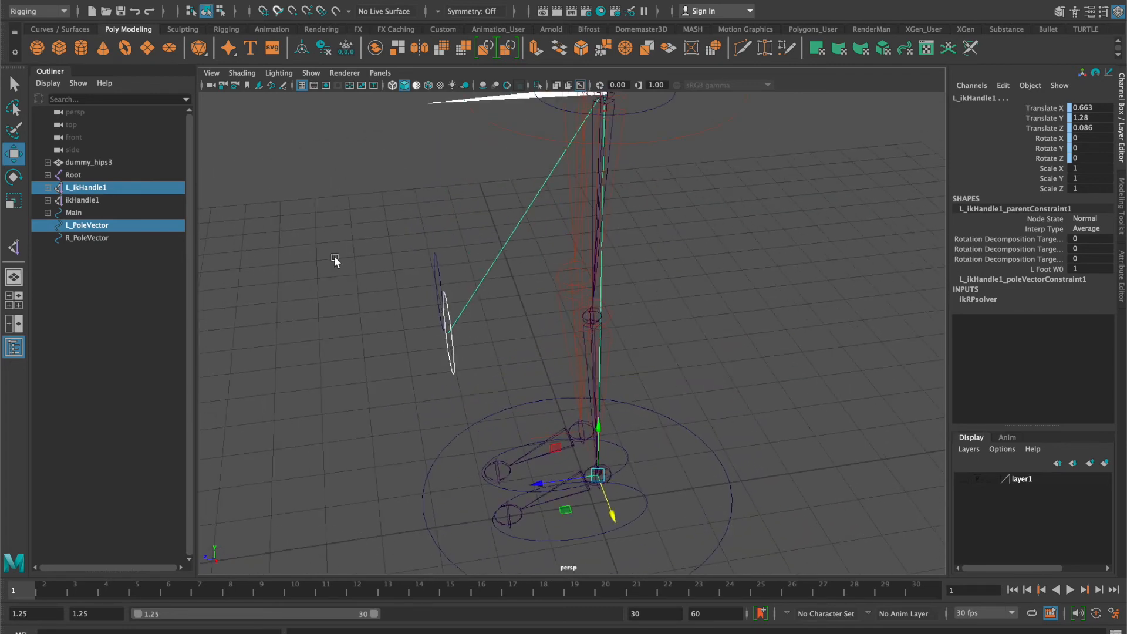
left_click(453, 366)
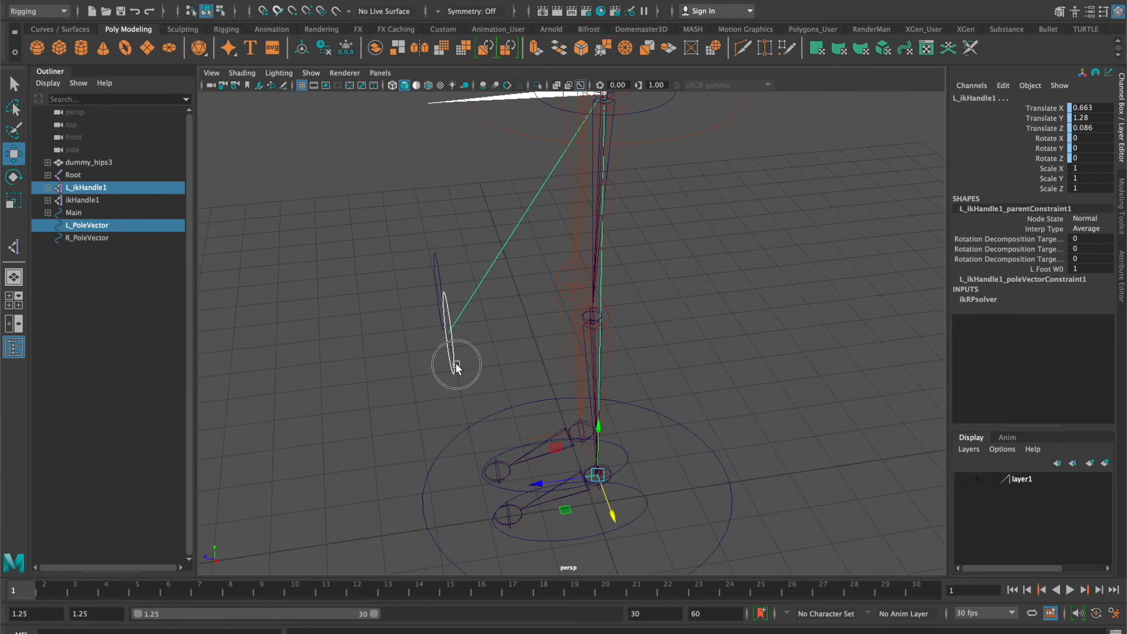
left_click_drag(415, 339, 641, 327)
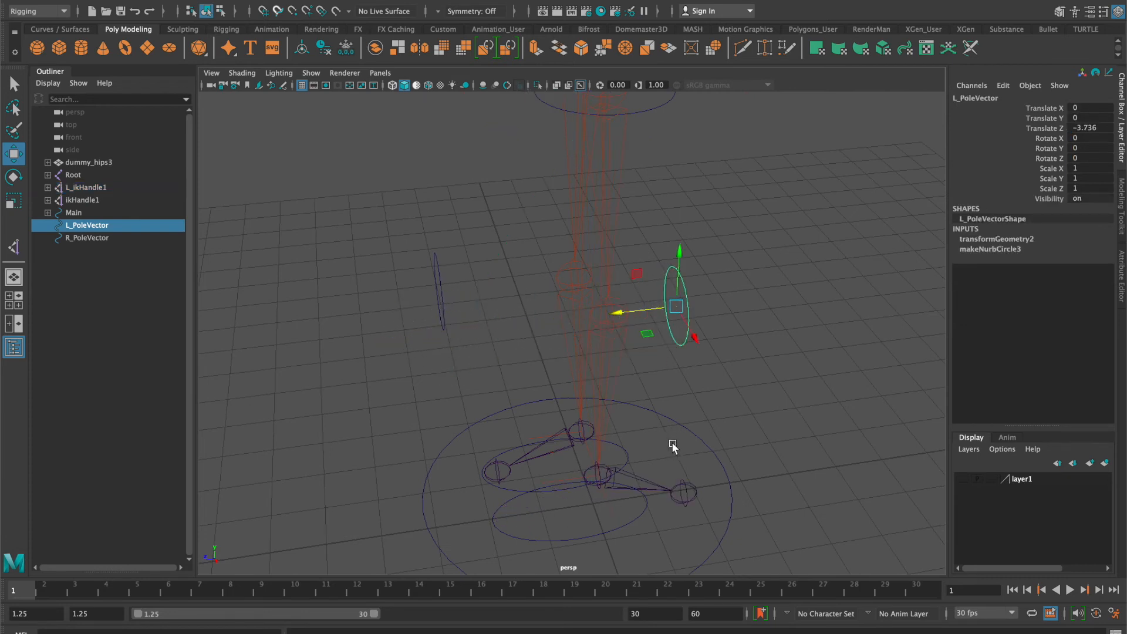
key("ctrl+z")
- Apply a Pole Vector constraint from R_PoleVector to the right leg's ikHandle1
left_click_drag(725, 397, 844, 375, "alt")
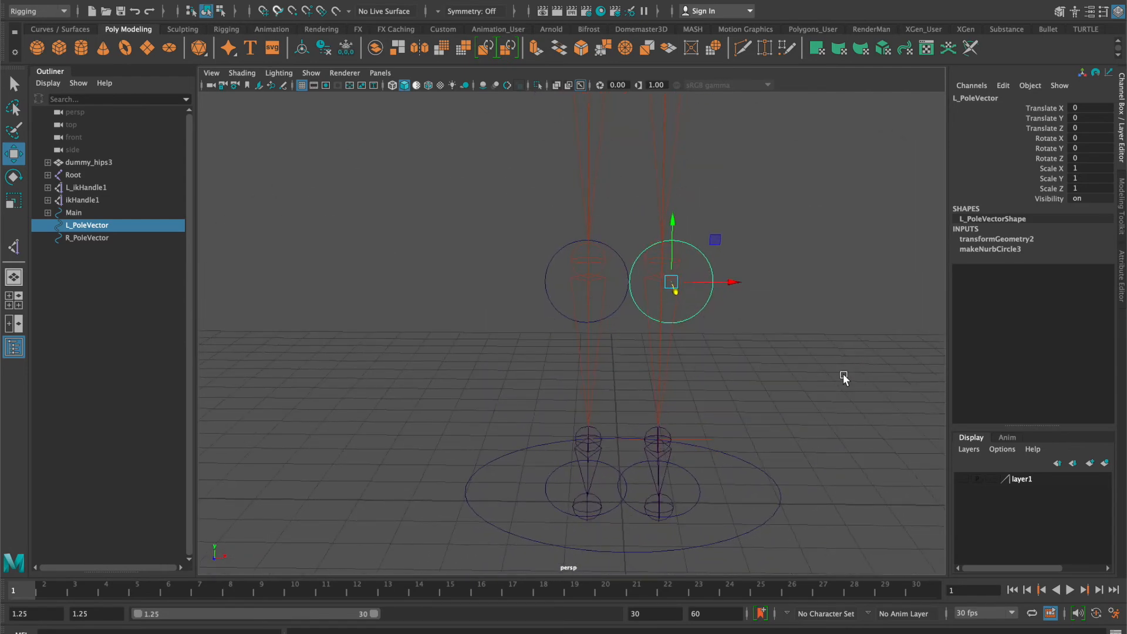
left_click_drag(685, 317, 804, 384, "alt")
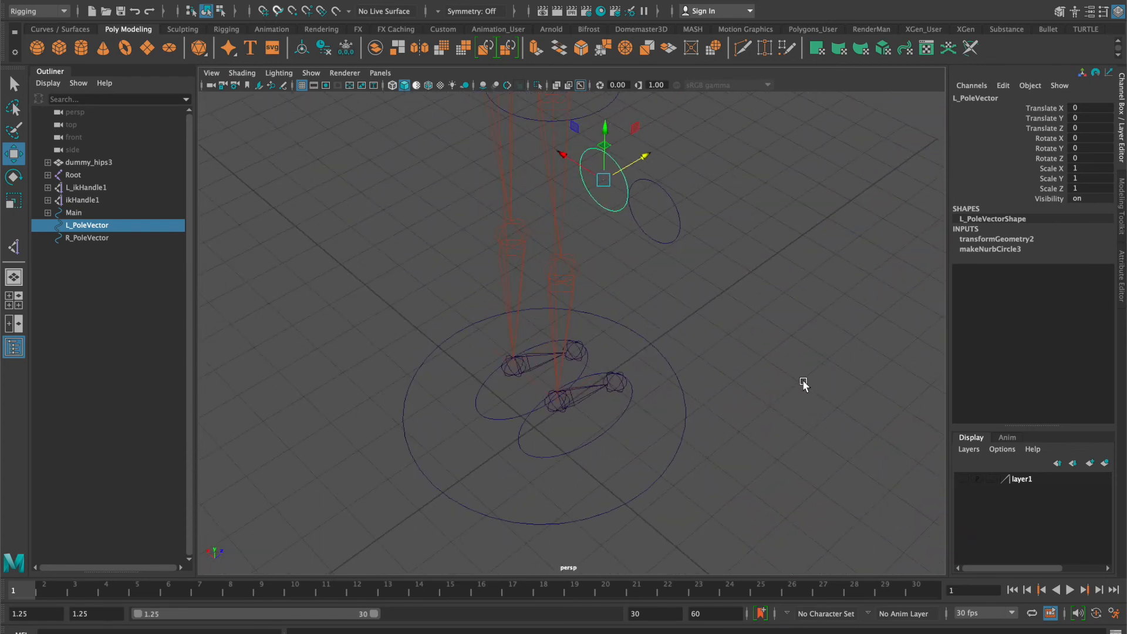
left_click(677, 222)
left_click(541, 387, "shift")
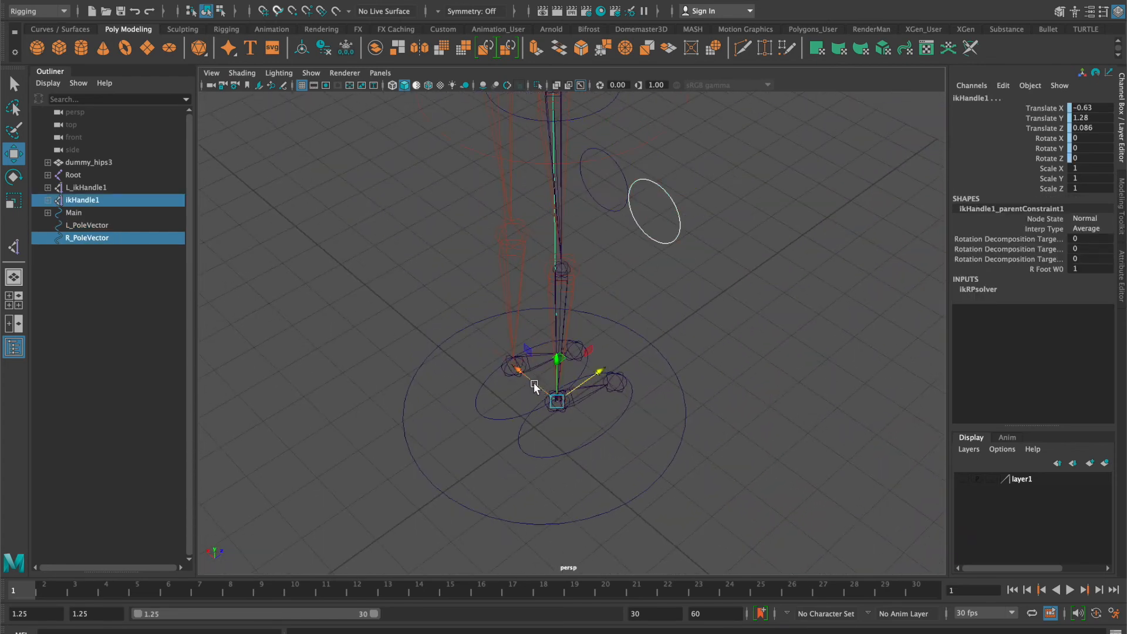
left_click(328, 2)
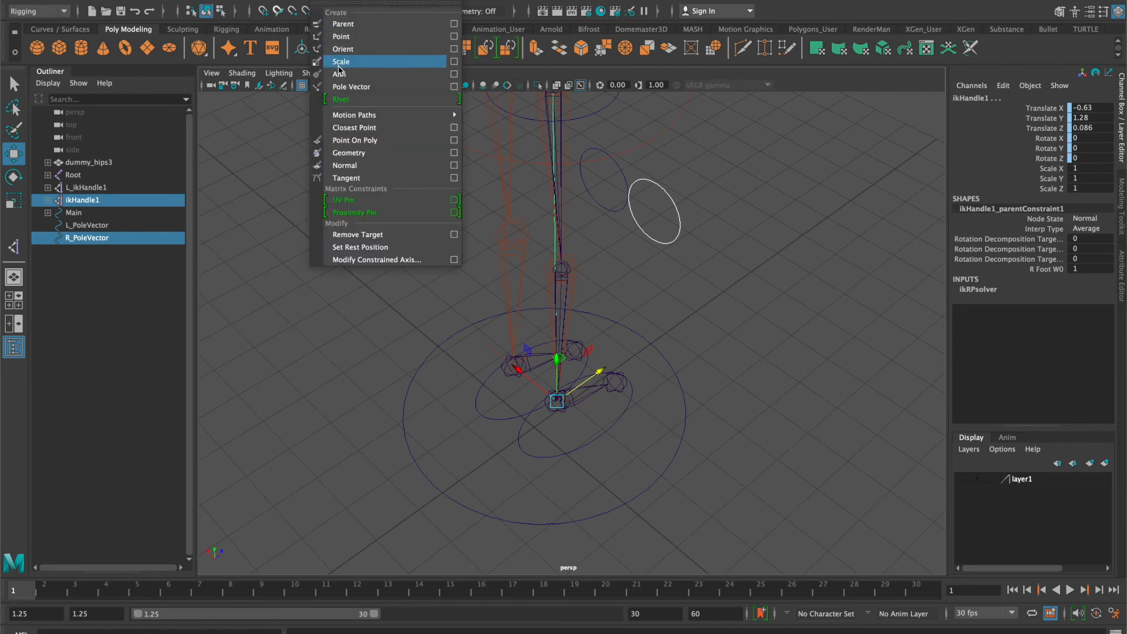
left_click(343, 88)
- Parent R_PoleVector under the R_Leg control at the right hip
left_click_drag(733, 350, 461, 315, "alt")
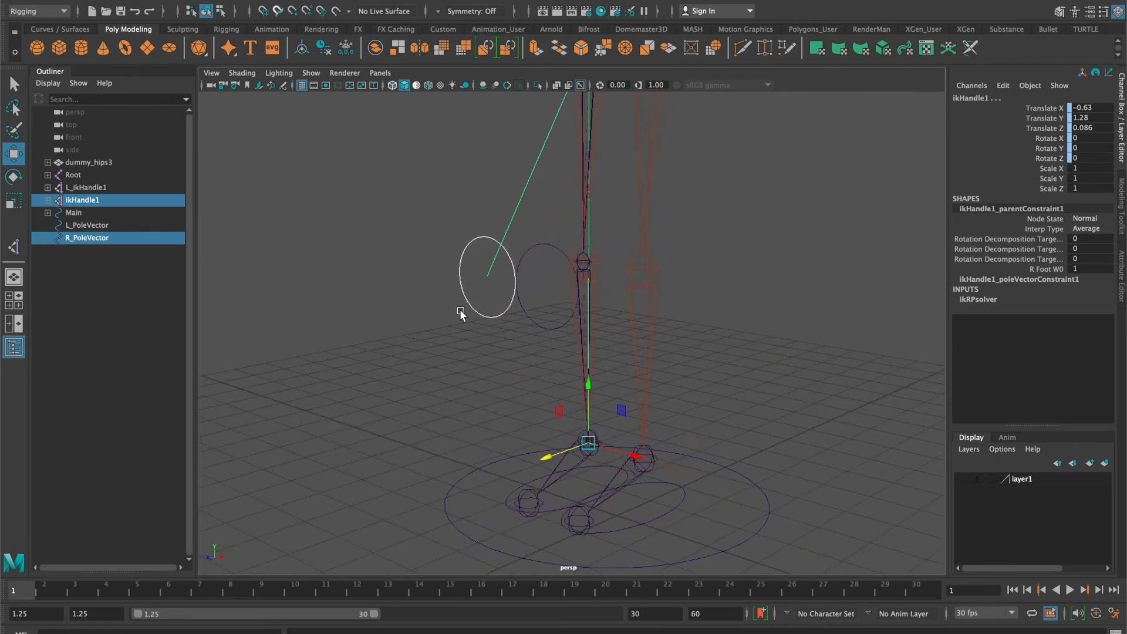
middle_click_drag(609, 289, 600, 431, "alt")
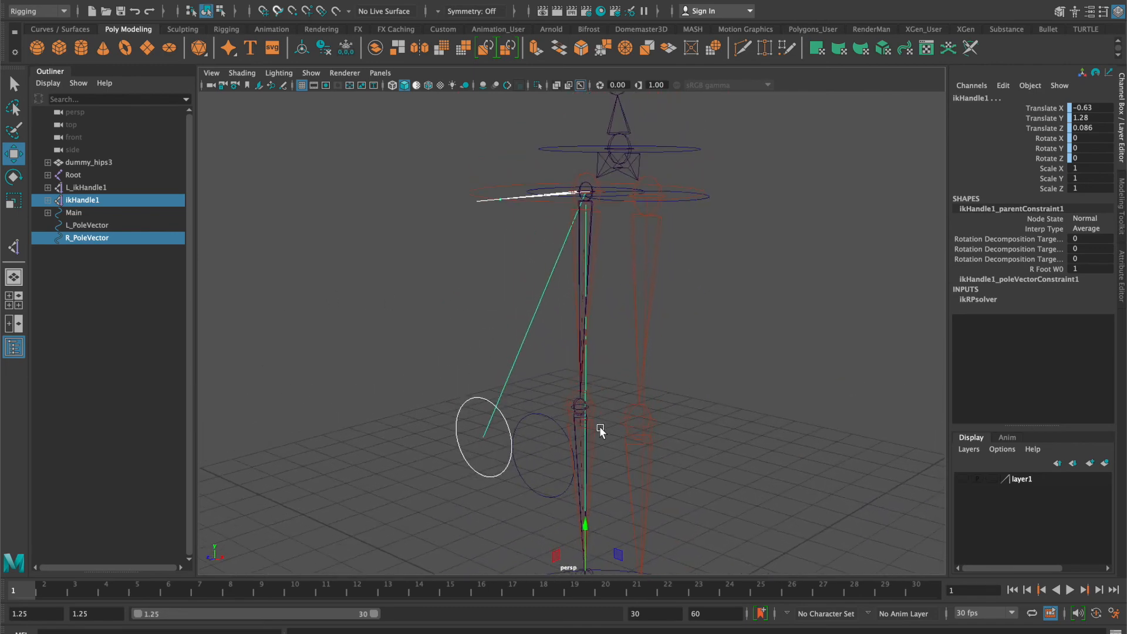
left_click(481, 399)
left_click_drag(497, 239, 540, 232, "alt")
left_click(544, 221, "shift")
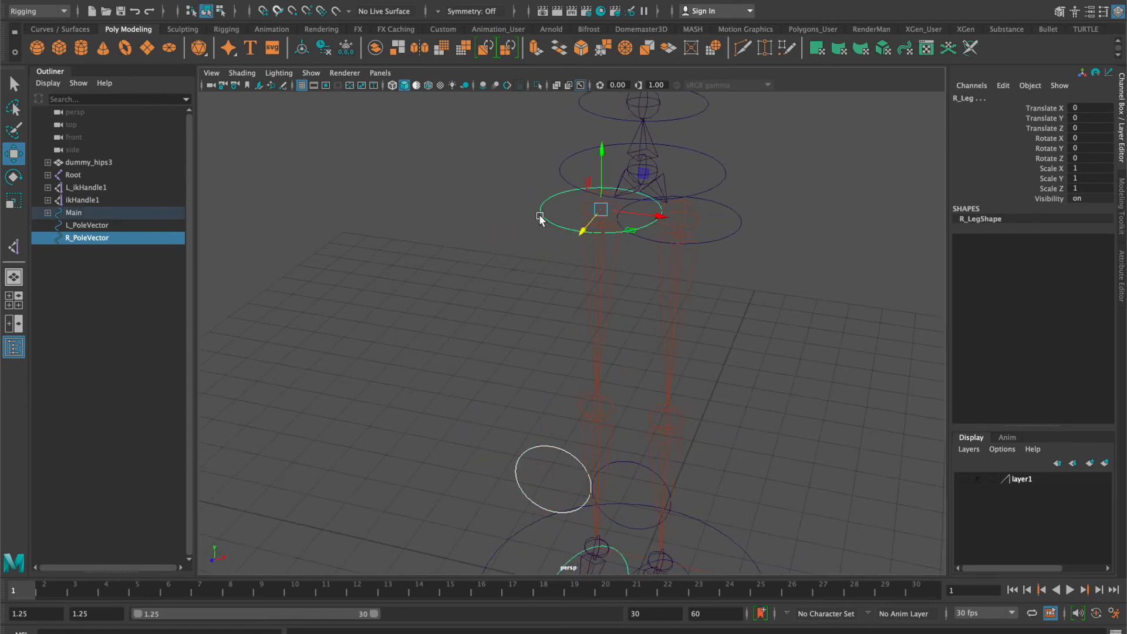
key("p")
- Parent L_PoleVector under the left leg control at the hip
left_click(645, 467)
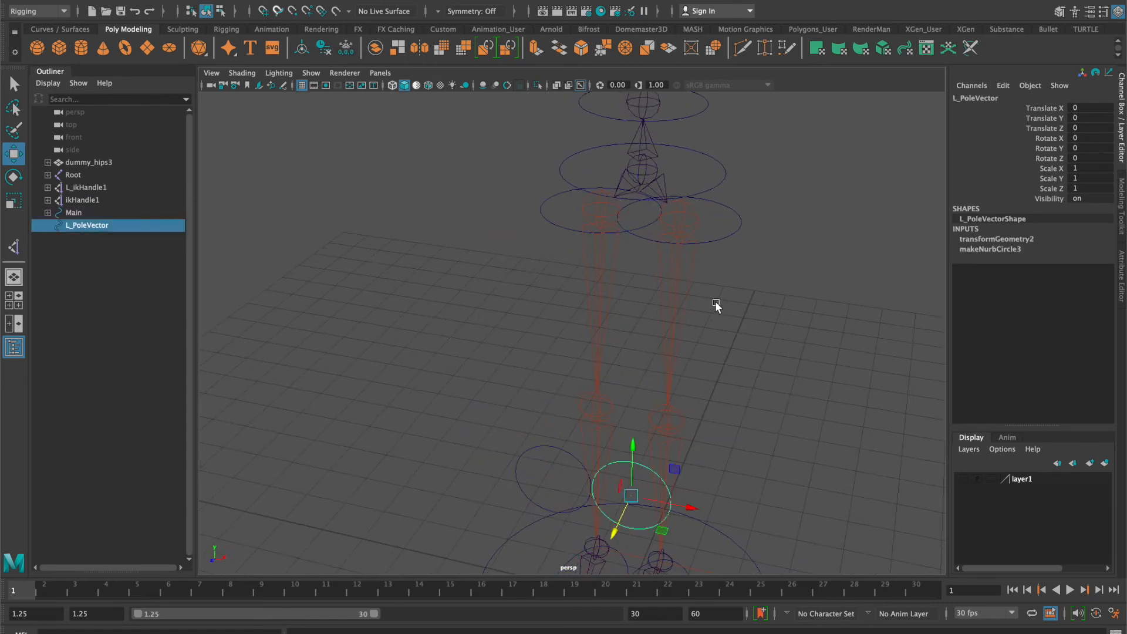
left_click(726, 239, "shift")
key("p")
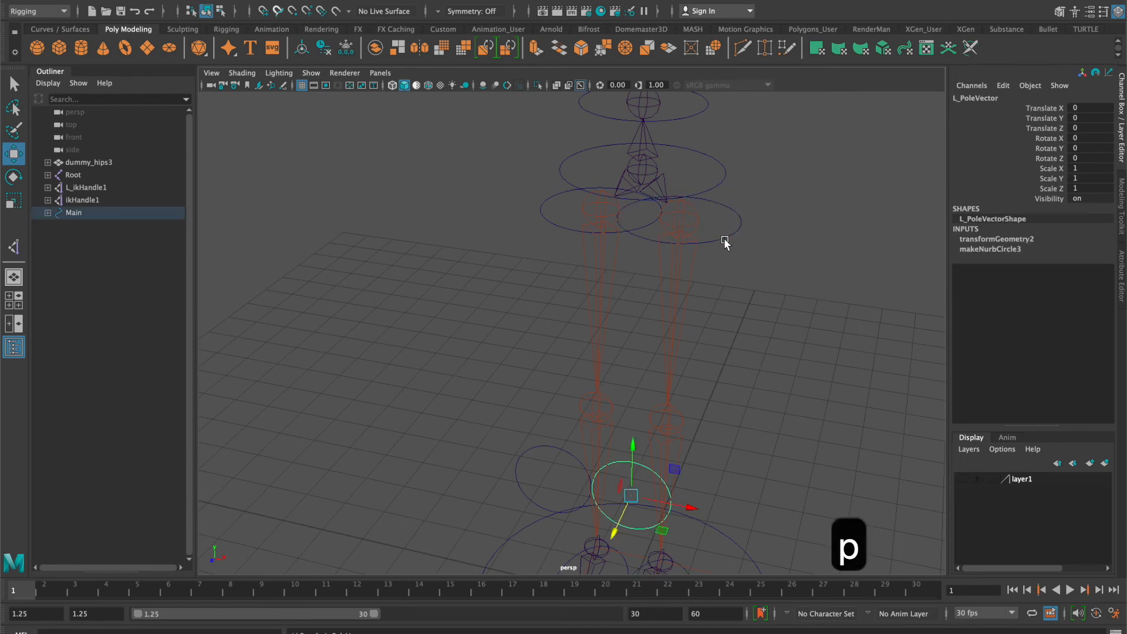
- Test-rotate the L_leg control to about -63 in Rotate X to check that the pole vector follows, and undo the rotation
left_click(737, 241)
left_click_drag(737, 240, 712, 274, "alt")
key("e")
left_click_drag(602, 205, 629, 177)
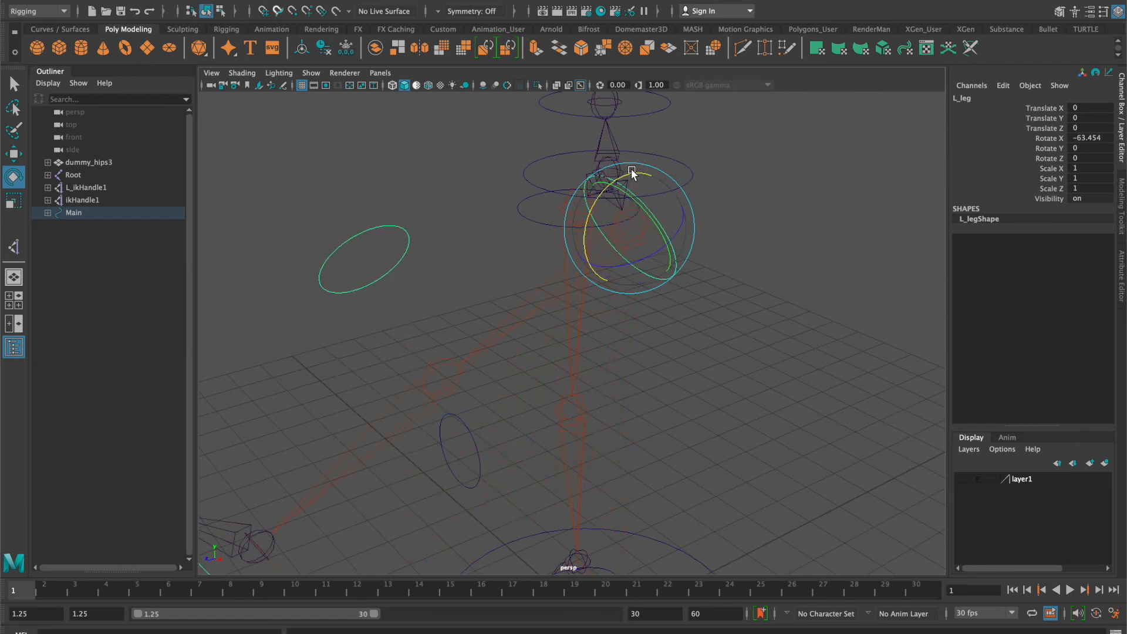
key("super+z")
key("super+z")
key("super+z")
- Turn on the visibility of layer1 to show the mannequin mesh
scroll(723, 352, "down", 5)
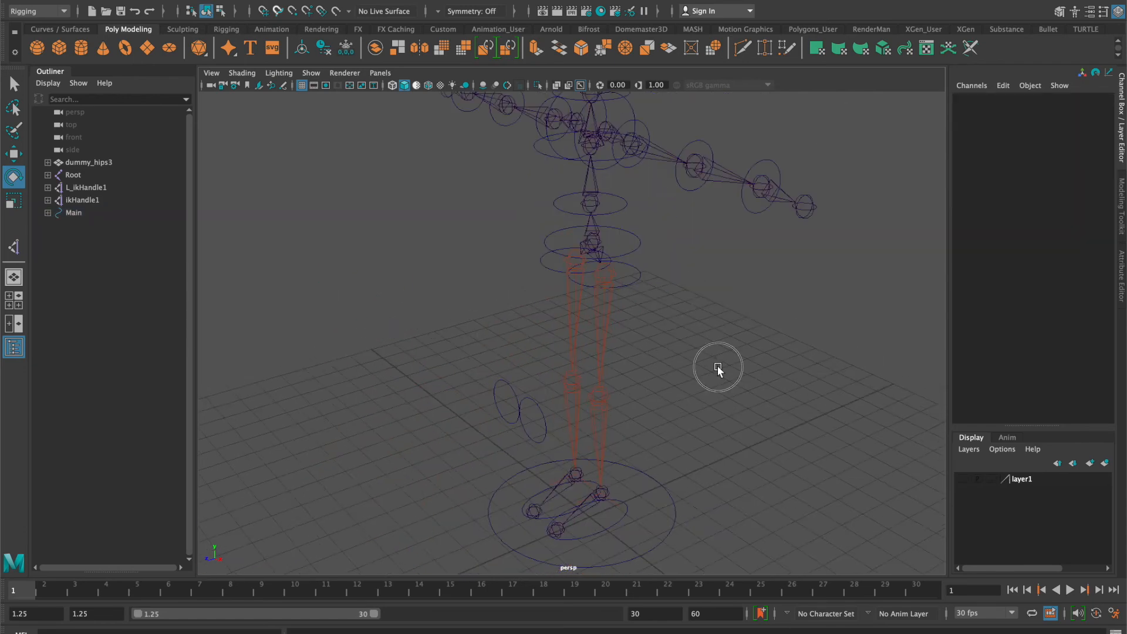
left_click_drag(716, 363, 748, 360, "alt")
middle_click_drag(749, 359, 760, 402, "alt")
scroll(759, 403, "down", 8)
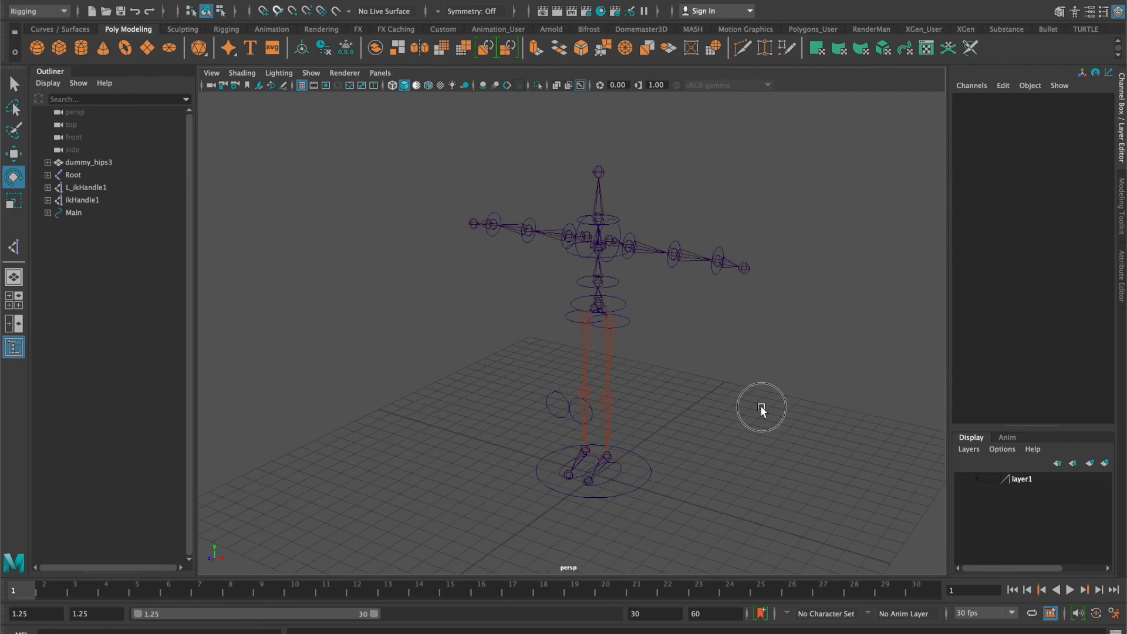
scroll(776, 399, "up", 3)
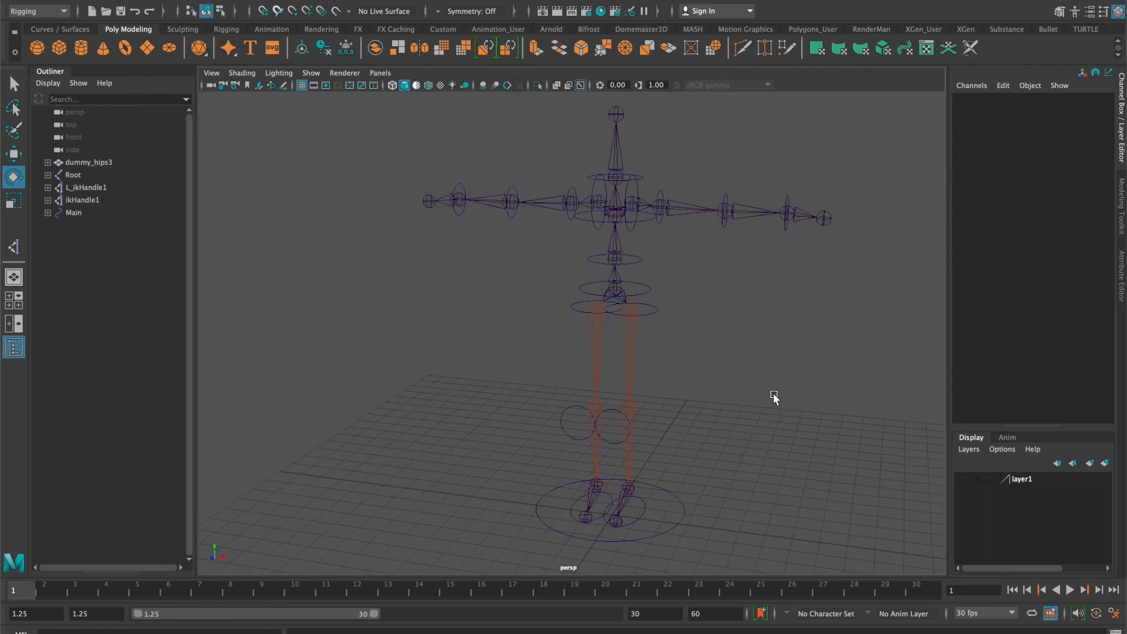
middle_click_drag(773, 395, 730, 383, "alt")
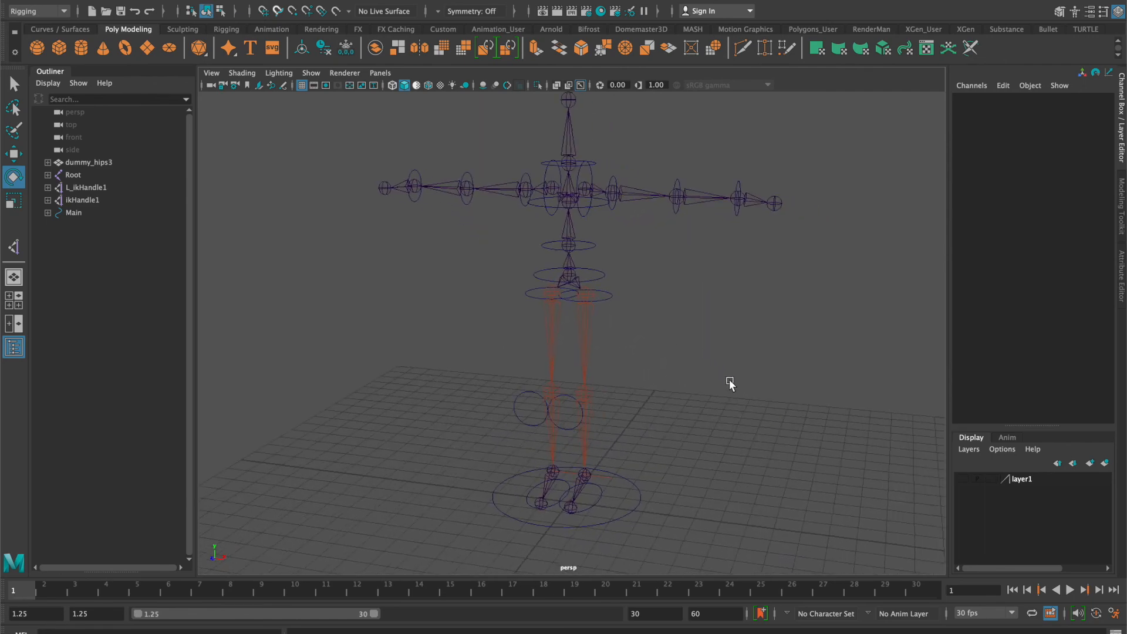
left_click(961, 480)
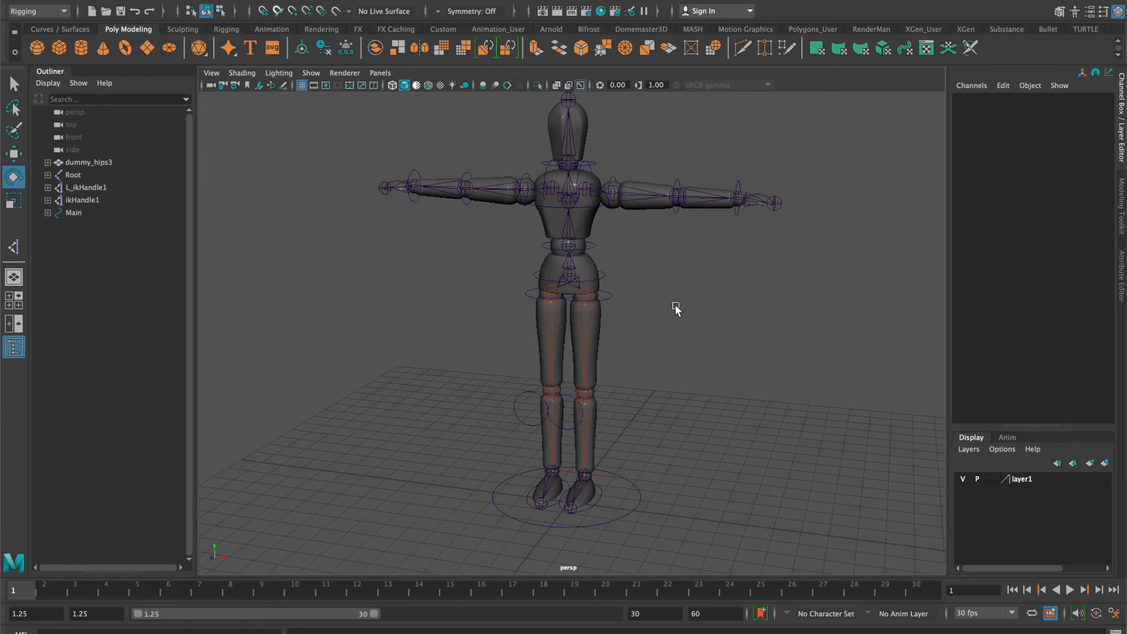
- Bind the dummy_hips3 mesh group to the Root joint chain with Bind Skin
scroll(676, 309, "up", 2)
mouse_move(664, 305)
left_mouse_down("alt")
mouse_move(688, 305)
mouse_move(675, 307)
left_mouse_up("alt")
left_click(608, 263)
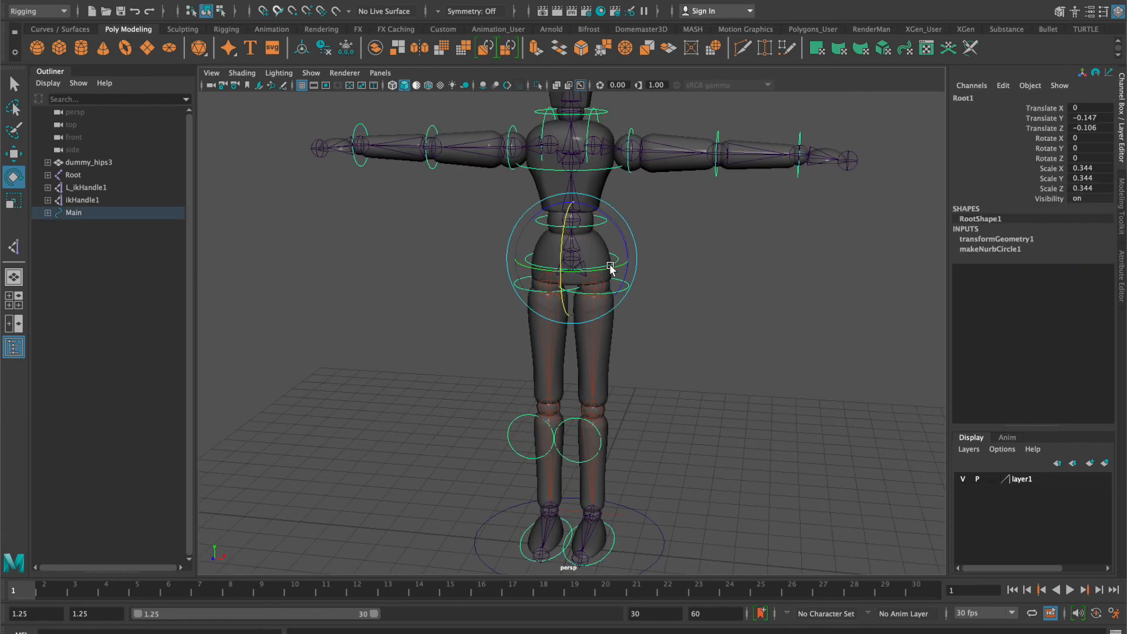
key("q")
left_click(575, 258)
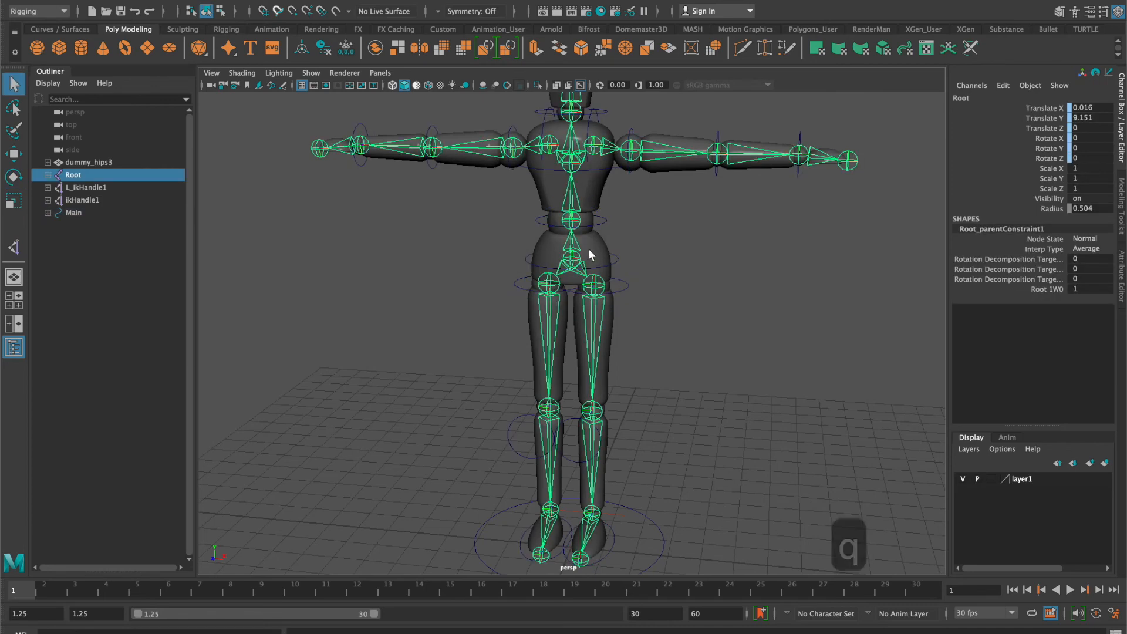
left_click(599, 252, "shift")
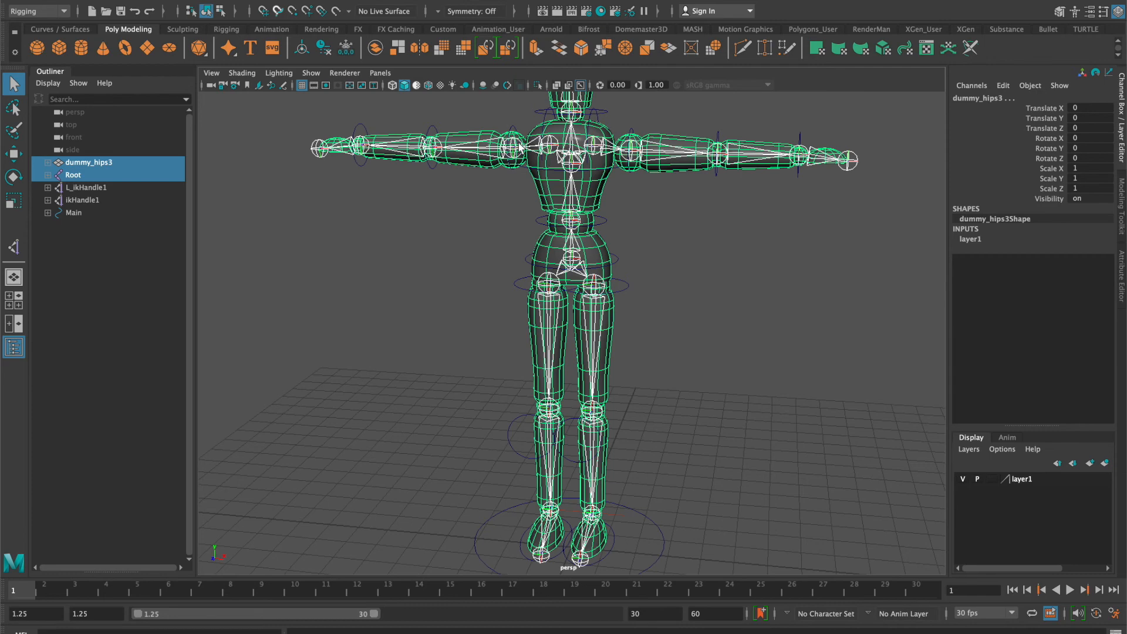
left_click(263, 1)
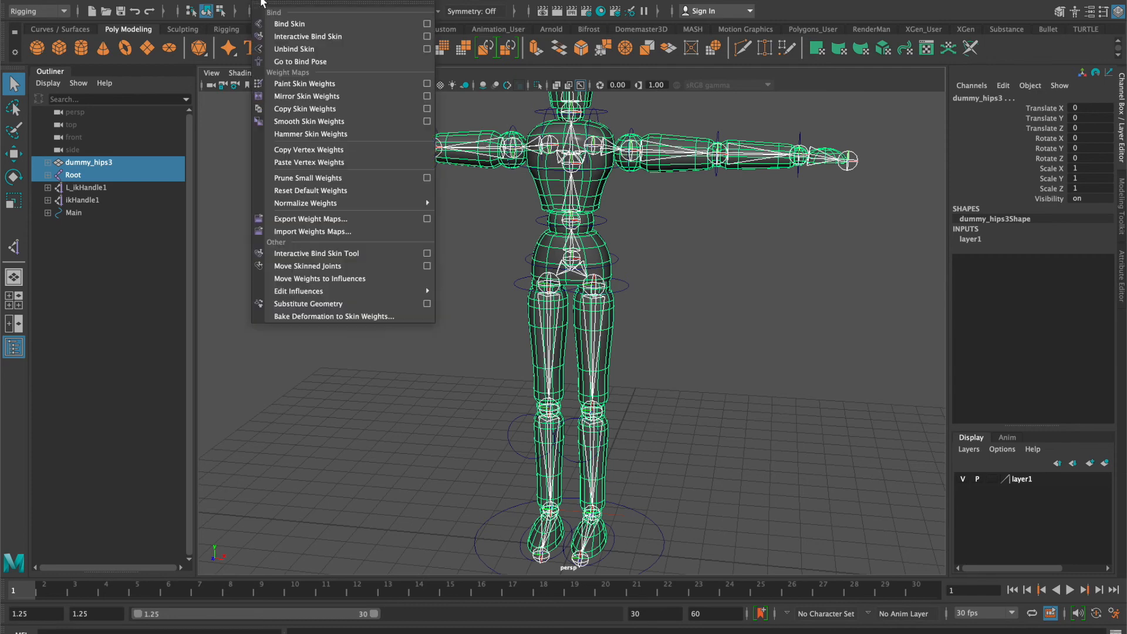
left_click(298, 25)
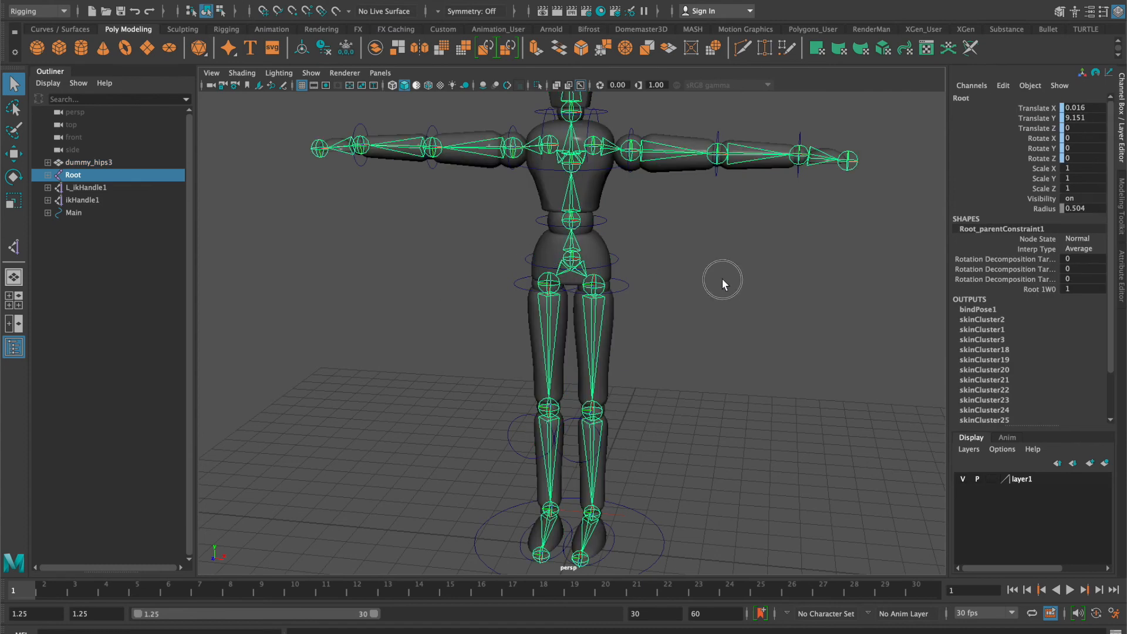
- Test-rotate the L_Arm control to about -68 in Rotate Z to check the skinning, and undo the rotation
left_click(723, 279)
left_click(629, 125)
key("e")
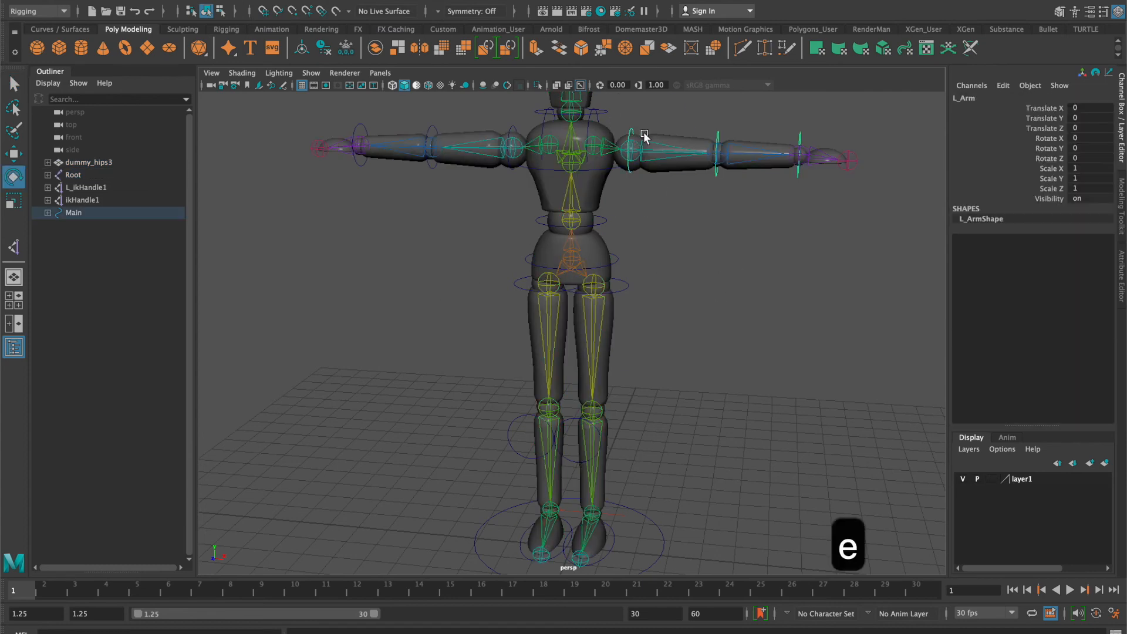
left_click_drag(667, 118, 678, 182)
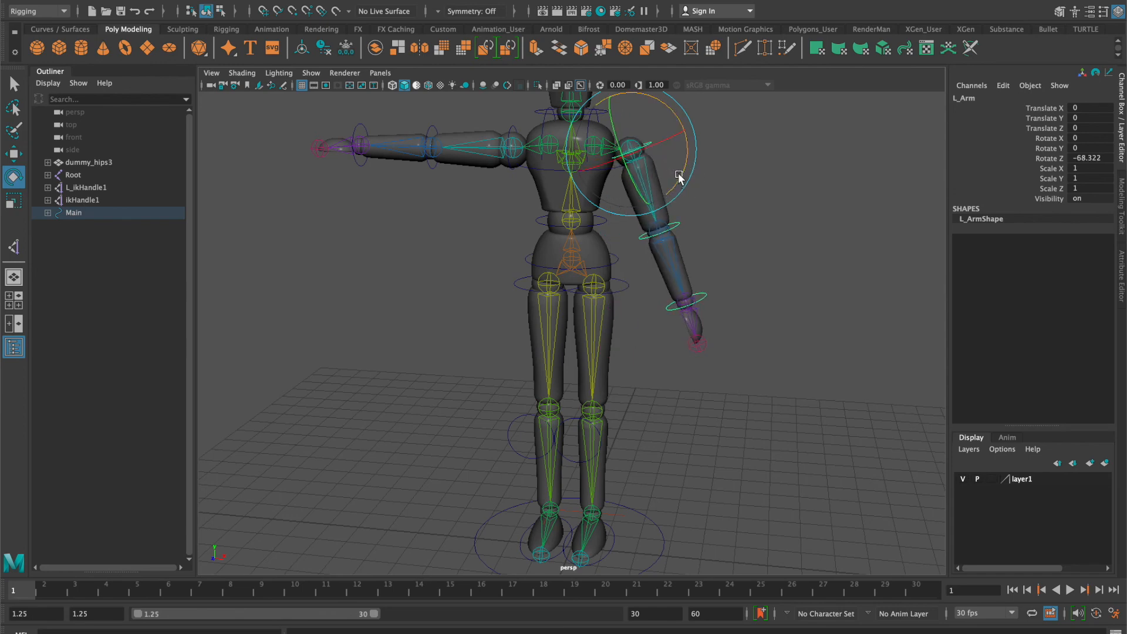
key("super+z")
- Test-move the L_Foot control up to about 1.06 in Translate Y, shift it back and forth to check the knee, and undo the moves
left_click(603, 552)
left_click_drag(604, 548, 599, 407, "alt")
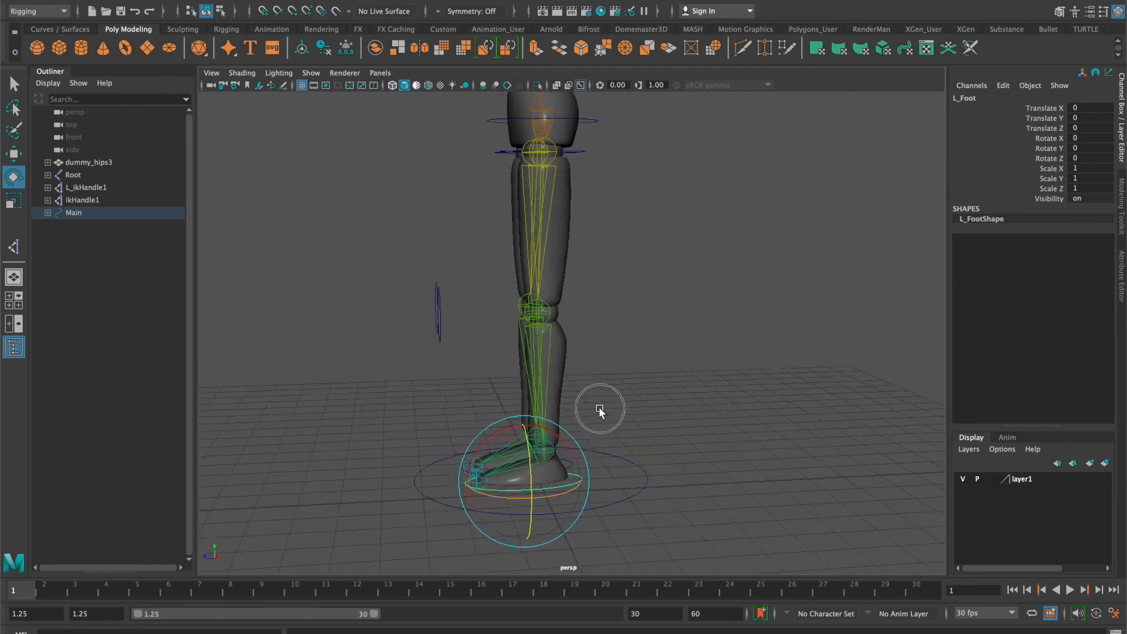
key("w")
left_click_drag(535, 477, 541, 447)
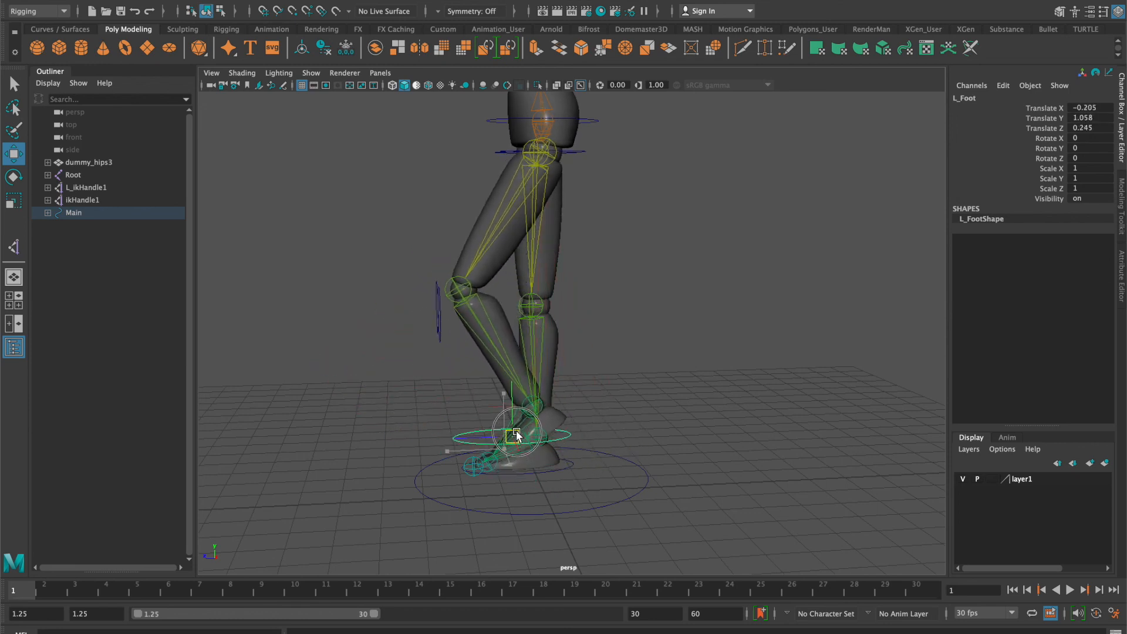
left_click_drag(520, 425, 551, 438)
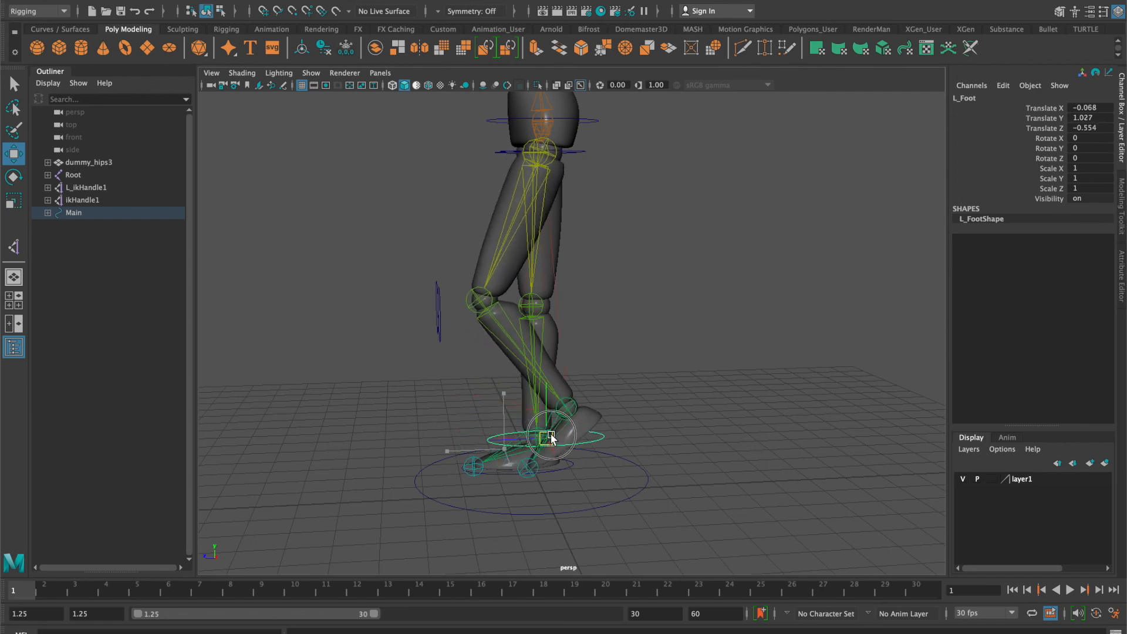
left_click_drag(431, 319, 504, 367, "alt")
mouse_move(526, 435)
left_mouse_down()
mouse_move(319, 335)
mouse_move(536, 441)
mouse_move(609, 432)
mouse_move(385, 390)
mouse_move(556, 460)
mouse_move(517, 453)
left_mouse_up()
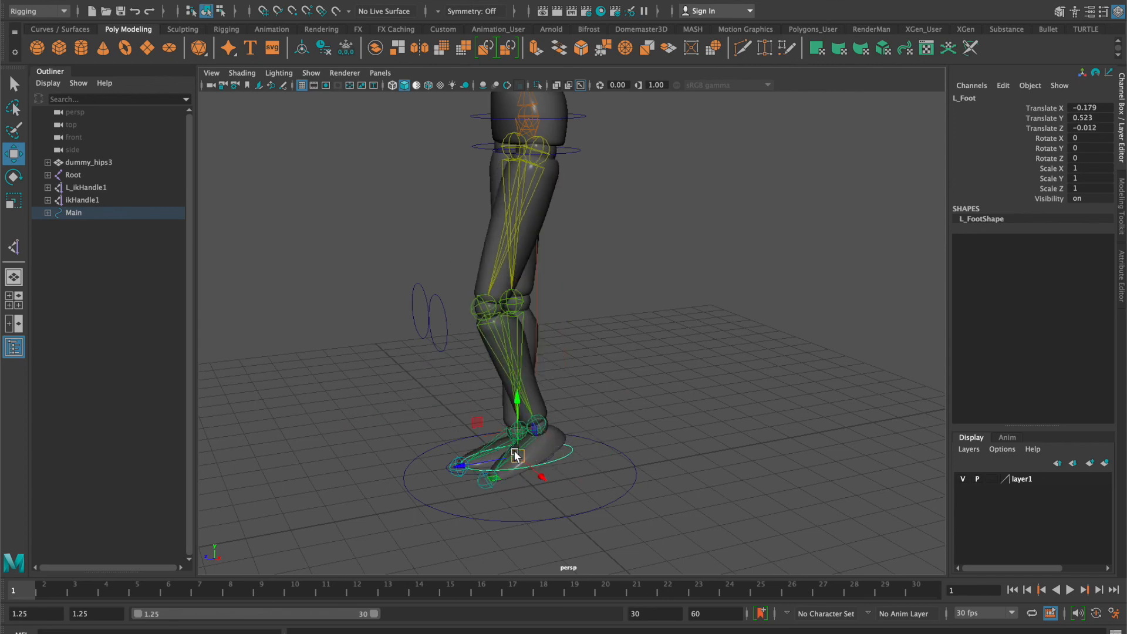
key("super+z")
key("super+z")
key("super+z")
key("super+z")
key("super+z")
key("super+z")
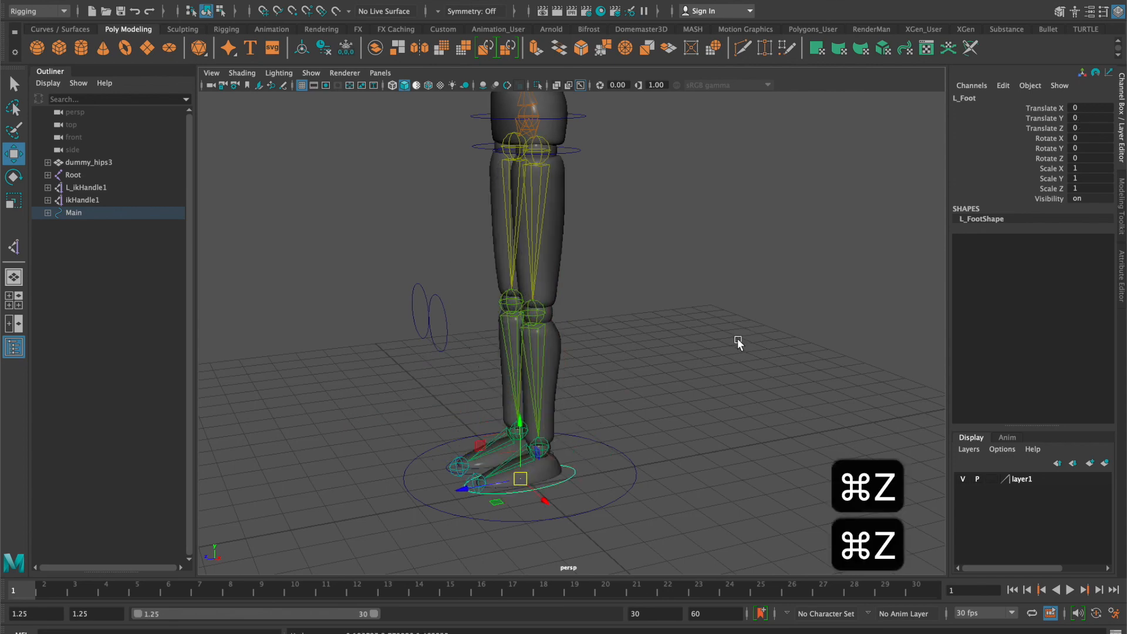
- Unparent L_PoleVector and R_PoleVector from the leg controls
left_click(436, 329)
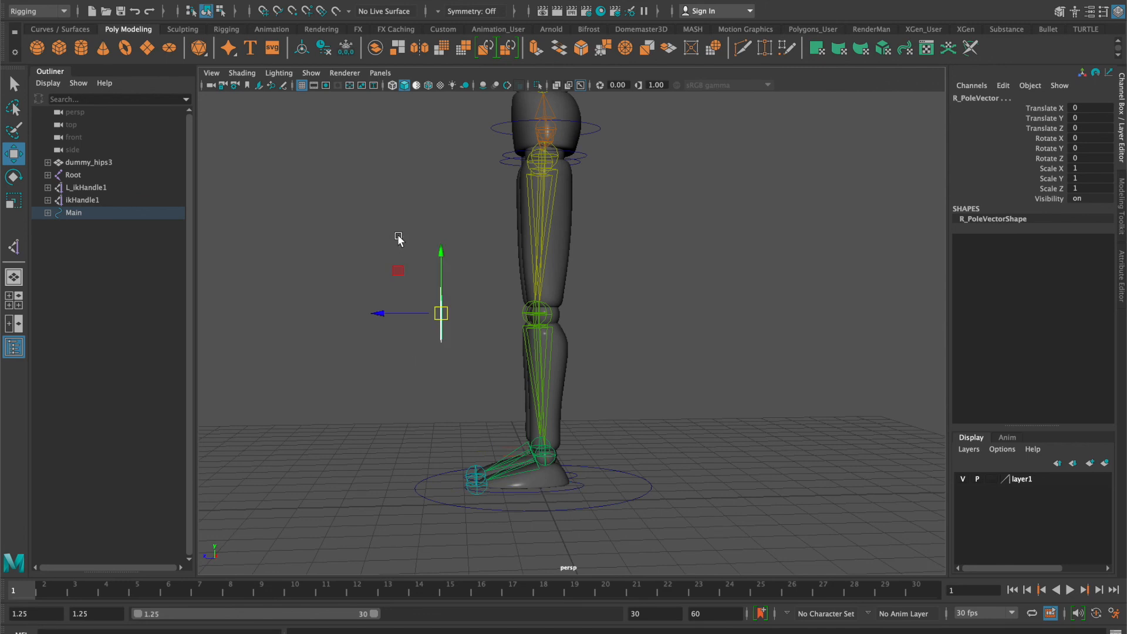
key("p")
left_click(450, 352)
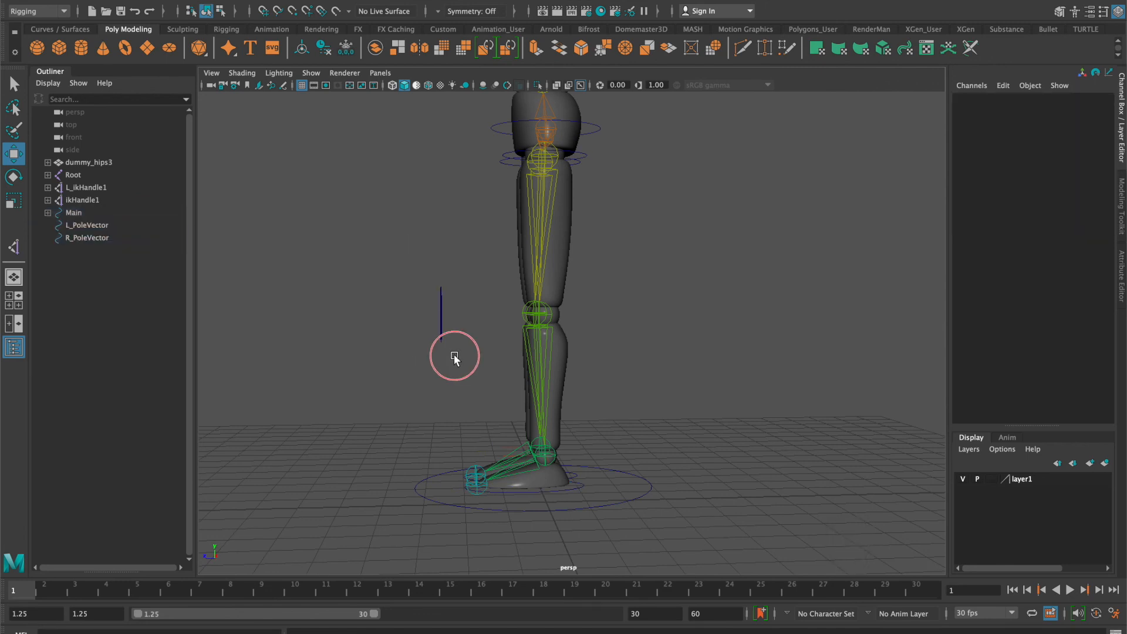
- Parent L_PoleVector under the L_Foot control
left_click_drag(449, 352, 485, 359, "alt")
left_click(447, 334)
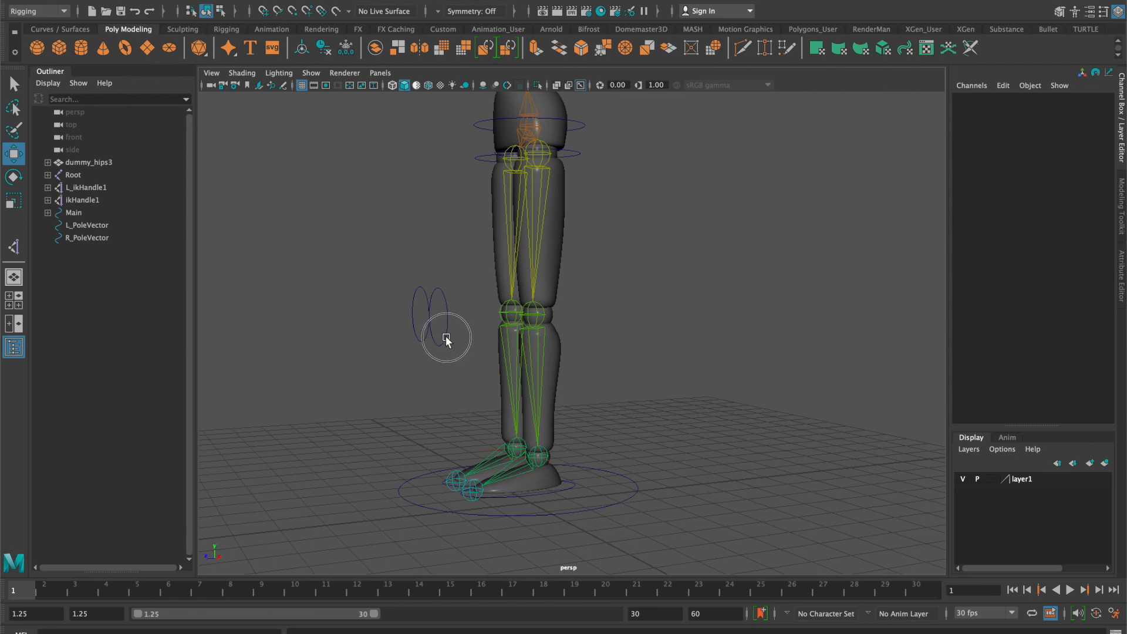
left_click(573, 491)
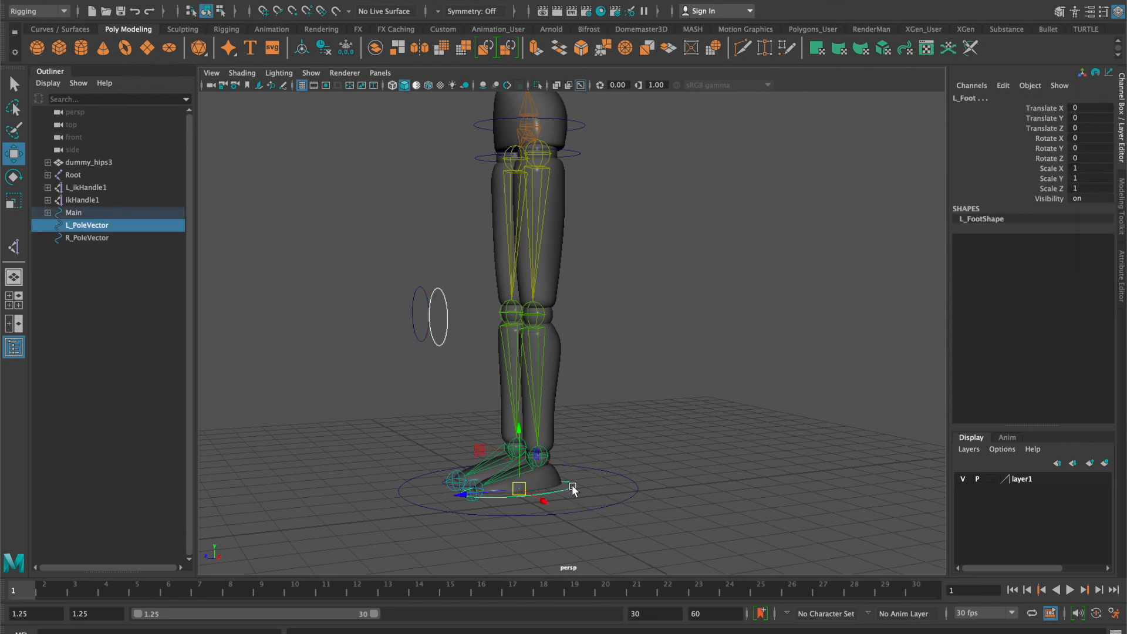
key("p")
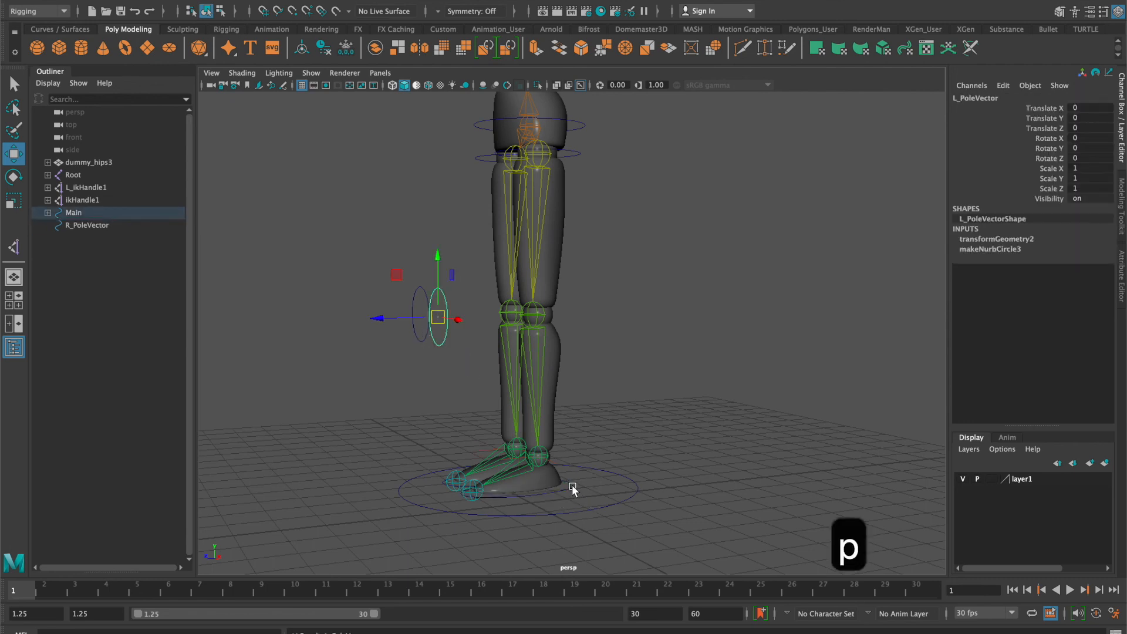
- Test-move the L_Foot control up and forward to check that L_PoleVector follows the foot, and undo the moves
left_click(573, 490)
left_click_drag(519, 489, 476, 440)
left_click(482, 414)
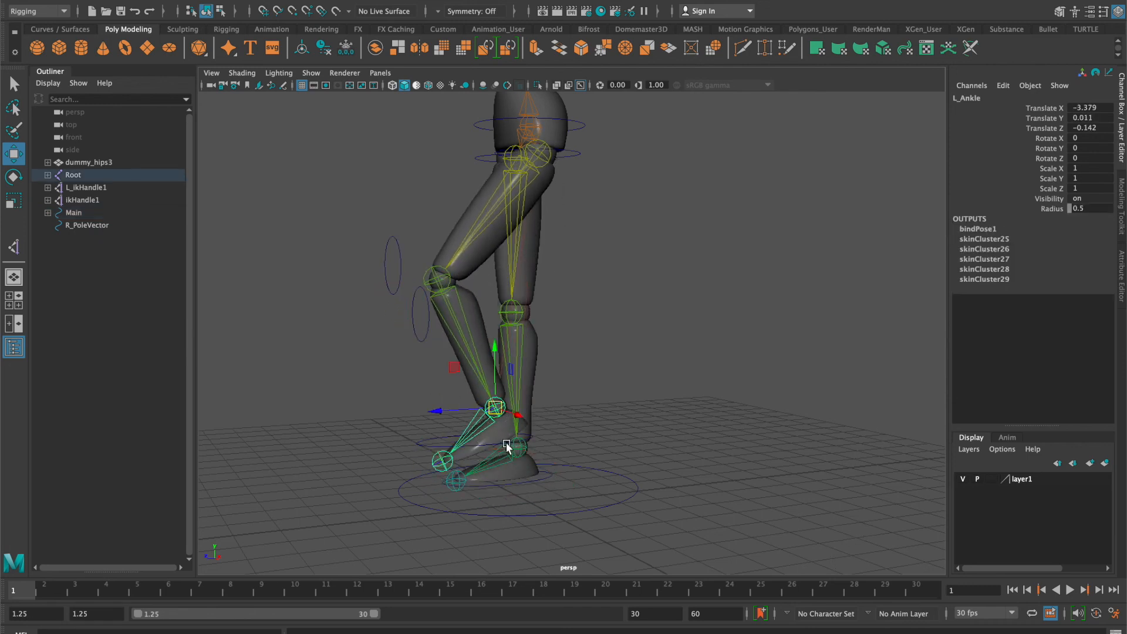
left_click(486, 447)
mouse_move(480, 444)
left_mouse_down()
mouse_move(358, 395)
mouse_move(403, 460)
mouse_move(604, 452)
mouse_move(498, 343)
mouse_move(516, 392)
mouse_move(650, 428)
mouse_move(674, 415)
mouse_move(591, 430)
mouse_move(547, 422)
mouse_move(692, 432)
mouse_move(722, 421)
mouse_move(717, 432)
mouse_move(501, 451)
mouse_move(441, 407)
mouse_move(500, 462)
mouse_move(443, 410)
mouse_move(529, 448)
mouse_move(467, 437)
left_mouse_up()
key("super+z")
key("super+z")
key("super+z")
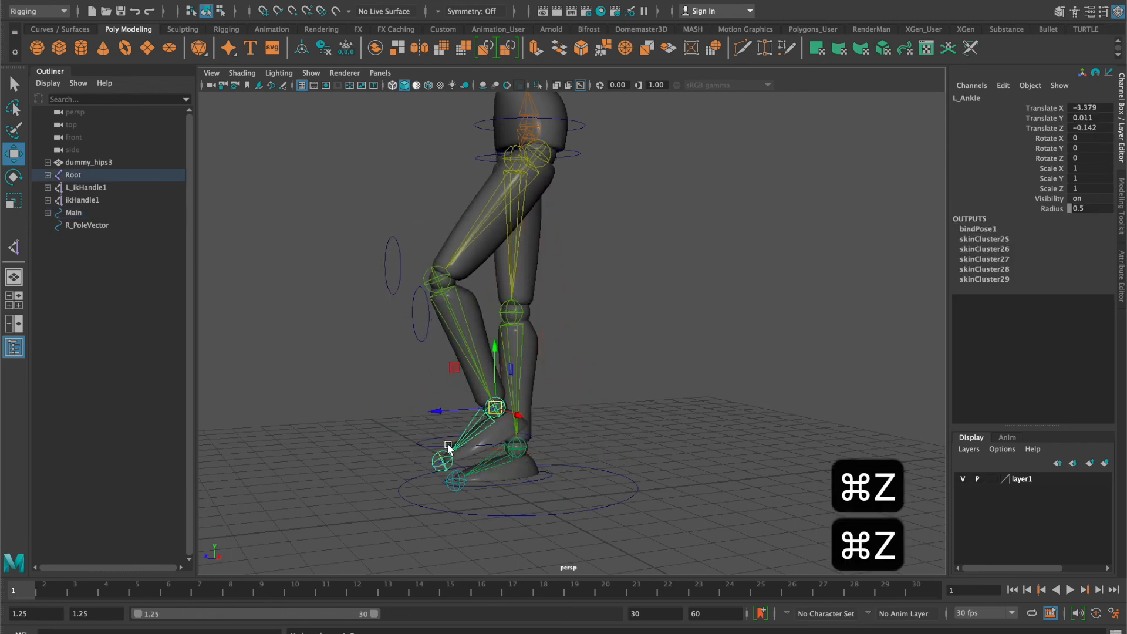
- Parent R_PoleVector under the right foot control and clear the selection
left_click_drag(433, 448, 658, 379, "alt")
left_click(658, 376)
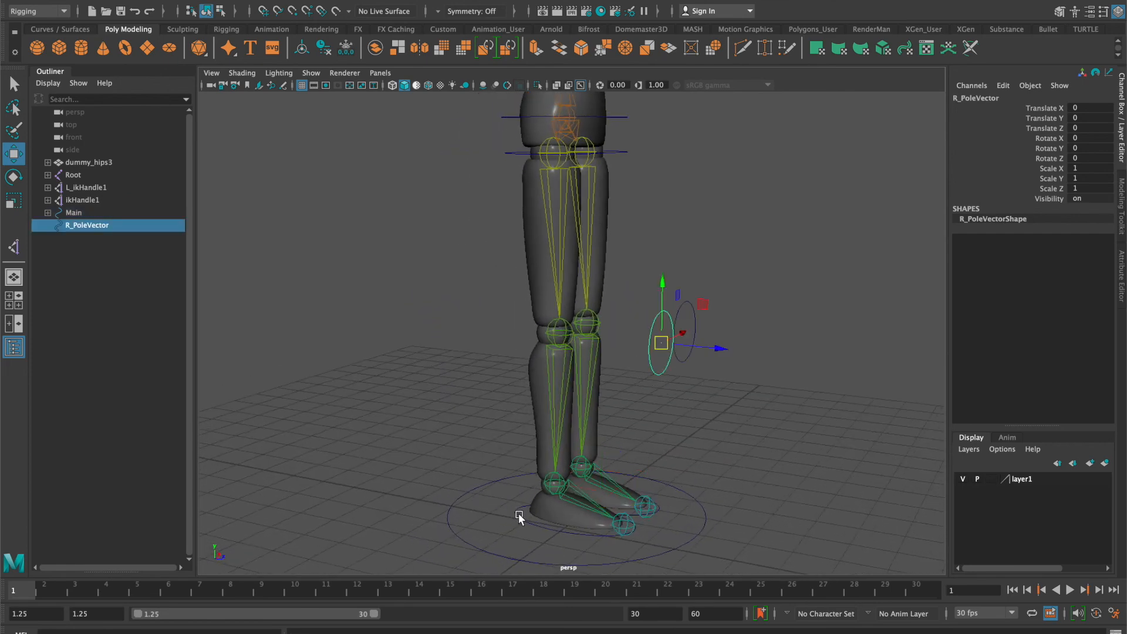
left_click(521, 514)
key("p")
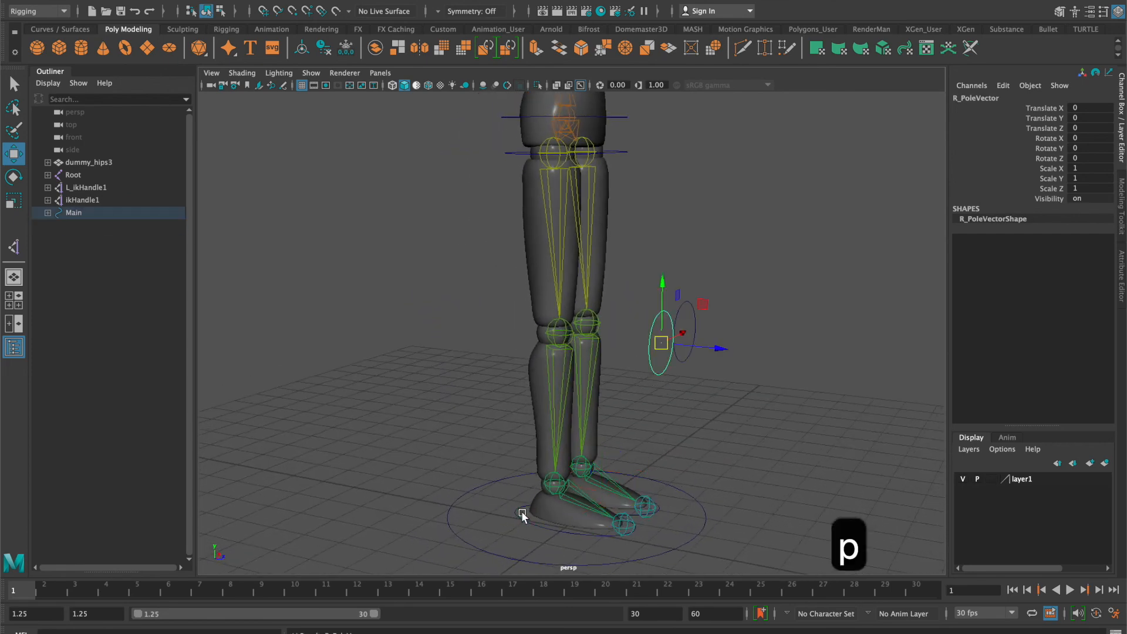
left_click(776, 474)
left_click_drag(760, 468, 639, 460, "alt")
scroll(642, 442, "down", 5)
middle_click_drag(681, 351, 670, 429, "alt")
left_click_drag(671, 427, 720, 380, "alt")
middle_click_drag(719, 381, 692, 380, "alt")
left_click_drag(691, 380, 689, 385, "alt")
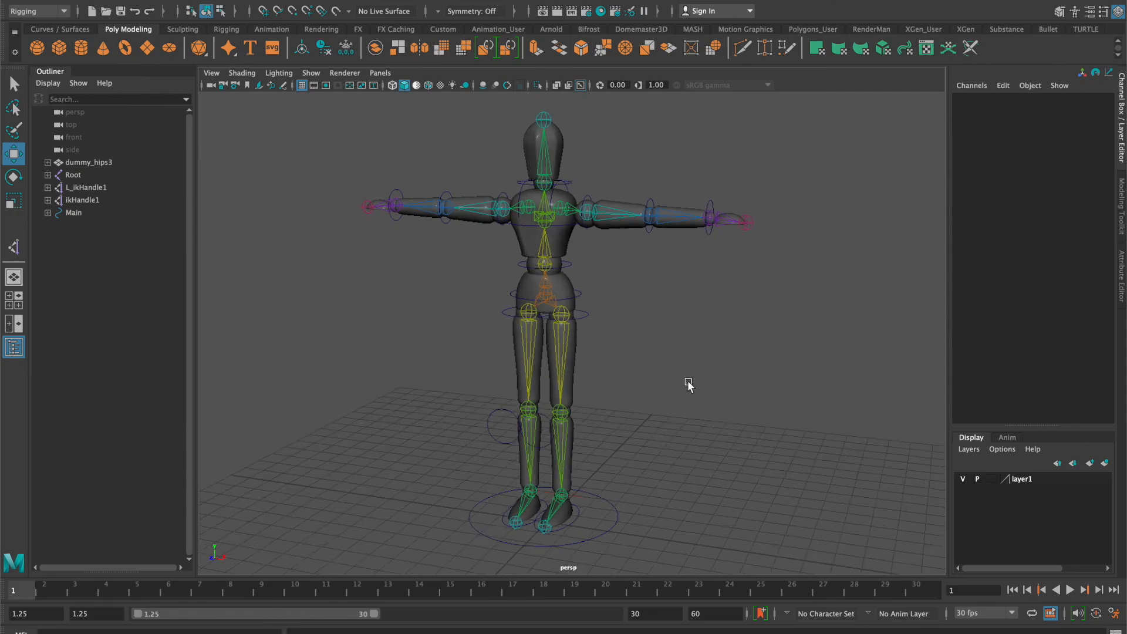